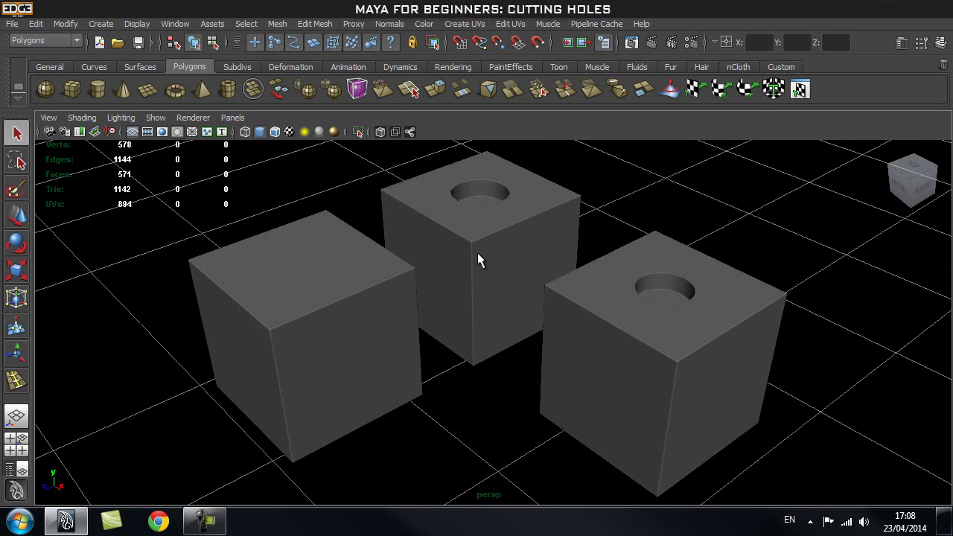
- Inspect the cube without a hole, including its edge loops in the selected wireframe
middle_click_drag(427, 274, 480, 270, "alt")
left_click_drag(480, 269, 472, 267, "alt")
middle_click_drag(441, 273, 507, 271, "alt")
right_click_drag(435, 276, 462, 276, "alt")
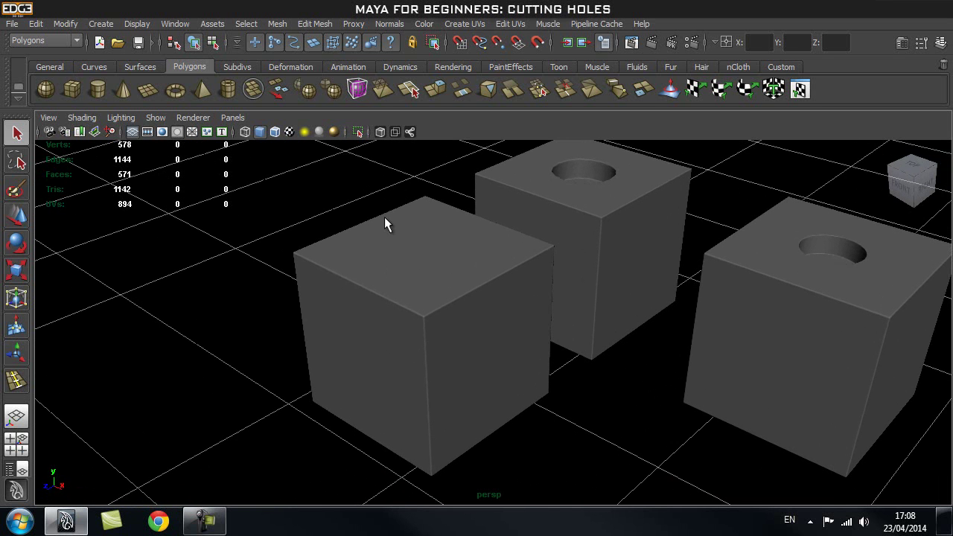
middle_click_drag(425, 271, 474, 255, "alt")
left_click_drag(565, 219, 521, 223, "alt")
left_click(451, 257)
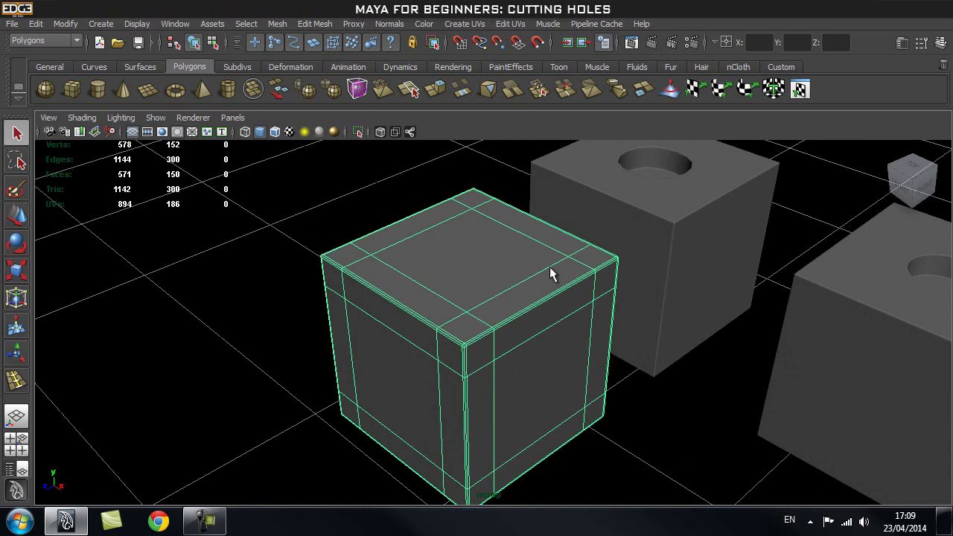
middle_click_drag(555, 258, 549, 267, "alt")
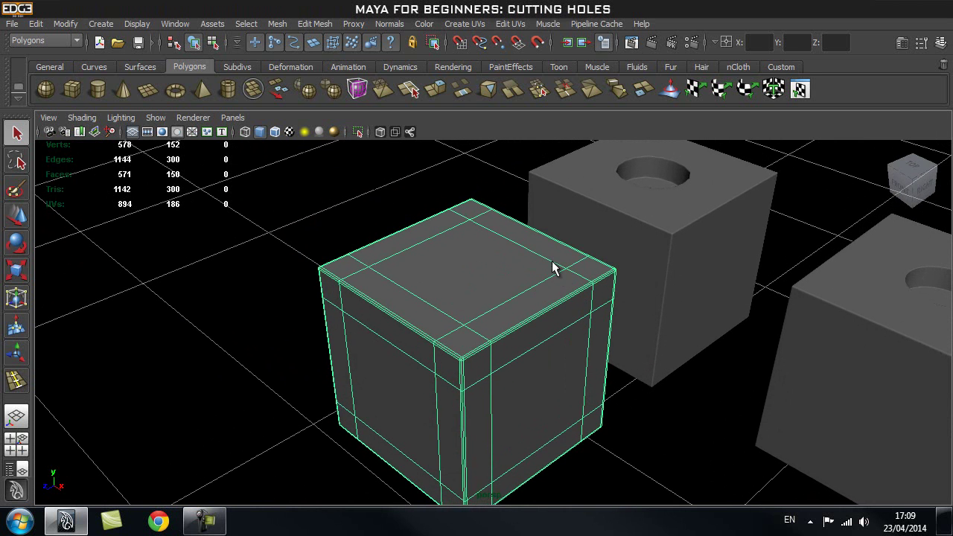
left_click_drag(655, 317, 444, 198, "alt")
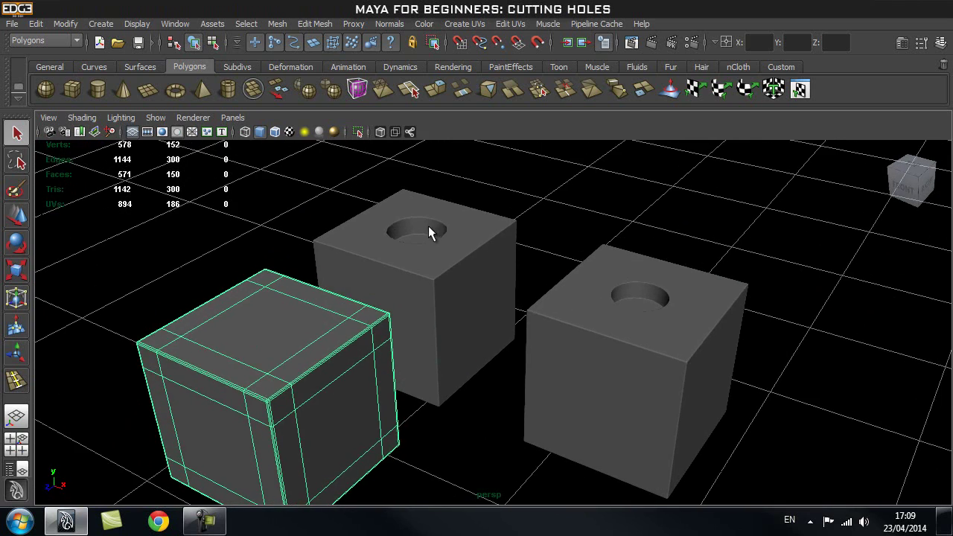
- Examine the topology and rim shape of the hole in the middle rear cube
left_click(429, 227)
key("f")
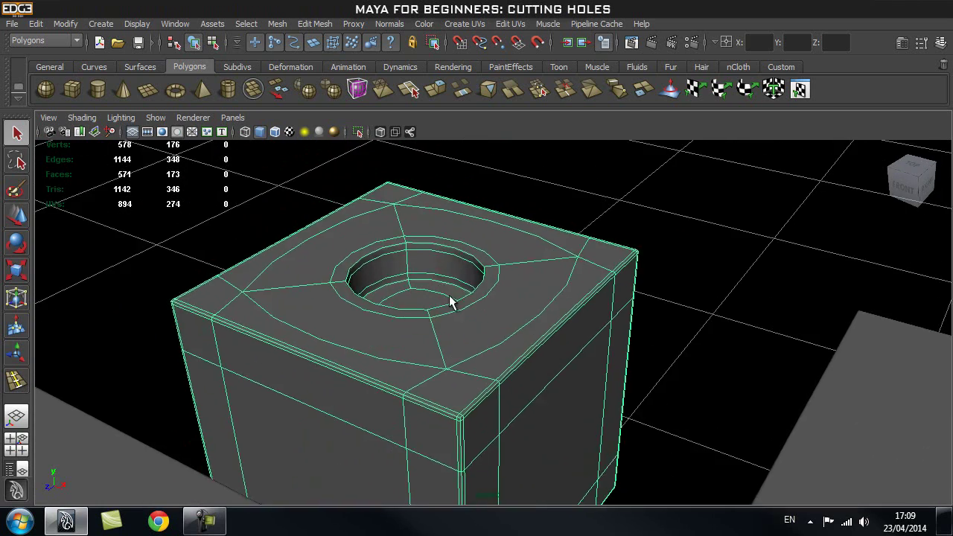
left_click_drag(440, 290, 536, 298, "alt")
left_click(720, 197)
middle_click_drag(432, 209, 490, 234, "alt")
right_click_drag(490, 234, 537, 252, "alt")
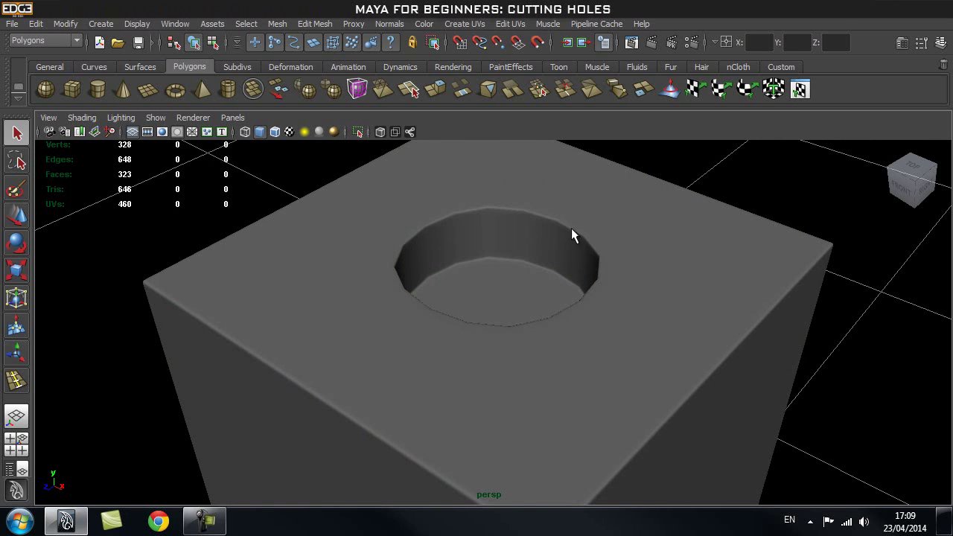
- Examine the hole in the other pre-cut cube and compare its roundness with the middle rear cube's hole
left_click(609, 232)
right_click_drag(682, 287, 596, 268, "alt")
middle_click_drag(759, 332, 474, 172, "alt")
middle_click_drag(711, 266, 568, 201, "alt")
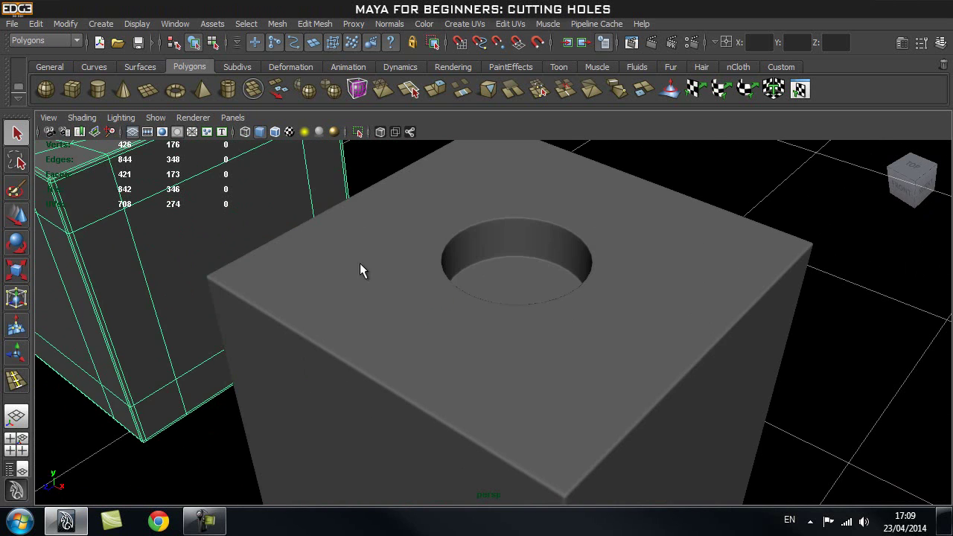
middle_click_drag(665, 259, 617, 279, "alt")
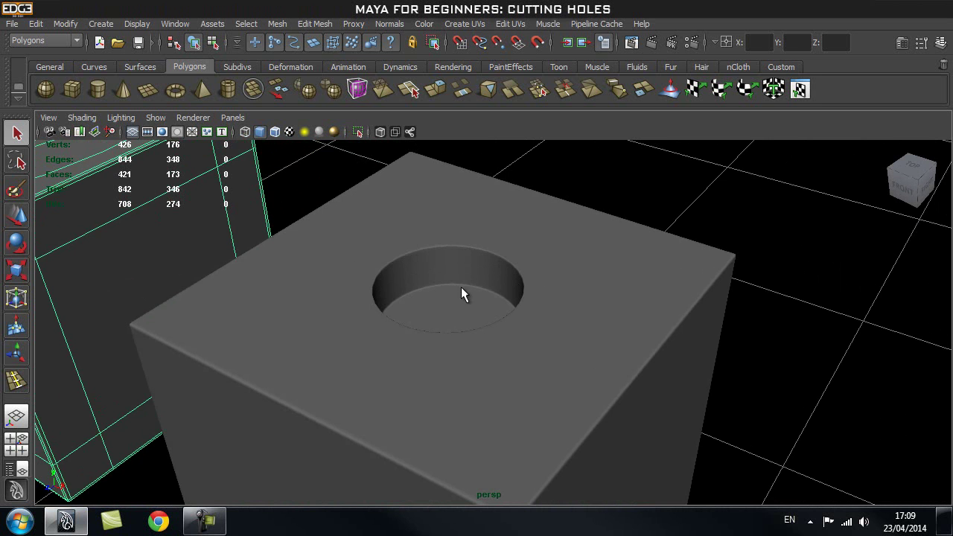
middle_click_drag(485, 287, 509, 263, "alt")
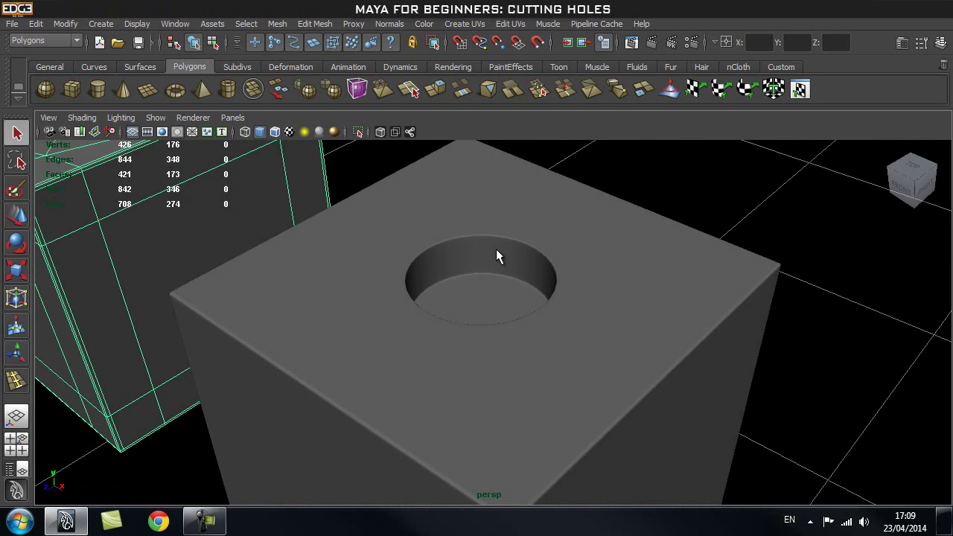
mouse_move(491, 298)
left_mouse_down("alt")
mouse_move(587, 293)
mouse_move(507, 291)
left_mouse_up("alt")
right_click_drag(506, 292, 463, 311, "alt")
middle_click_drag(463, 312, 504, 331, "alt")
middle_click_drag(473, 218, 623, 253, "alt")
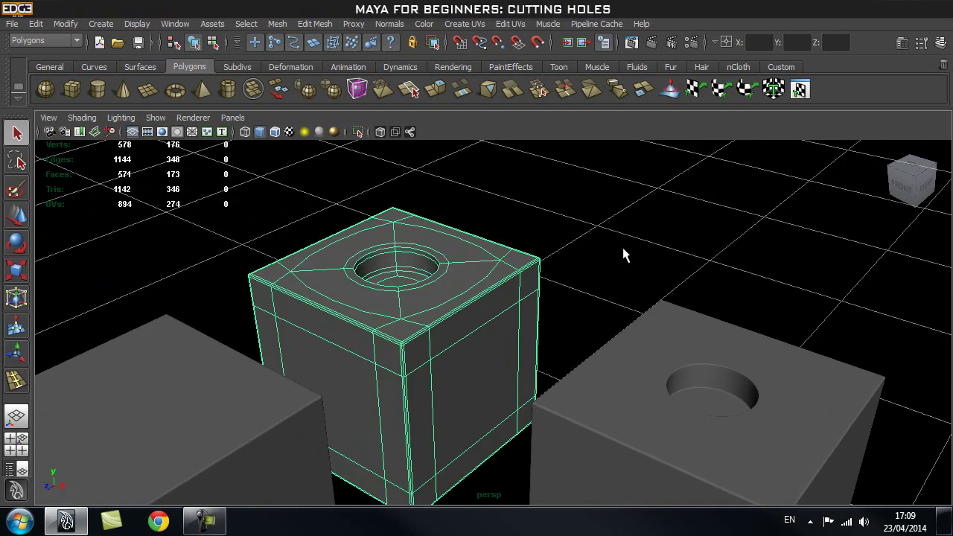
- Review all three cubes together, and inspect the faceted rim of the middle rear cube's hole up close
left_click(623, 246)
right_click_drag(623, 245, 251, 264, "alt")
left_click_drag(436, 255, 437, 268, "alt")
middle_click_drag(522, 329, 527, 348, "alt")
middle_click_drag(461, 296, 463, 277, "alt")
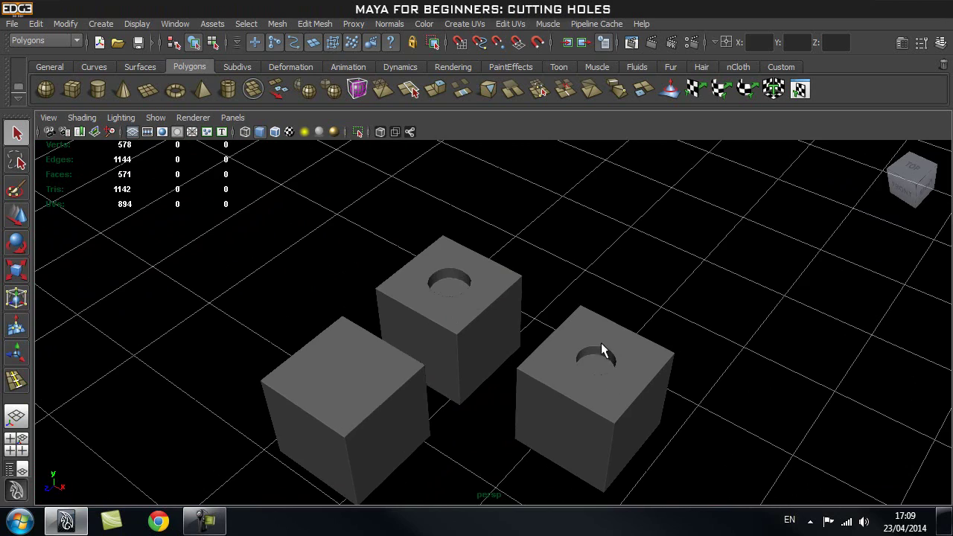
right_click_drag(484, 337, 413, 358, "alt")
left_click_drag(412, 357, 552, 324, "alt")
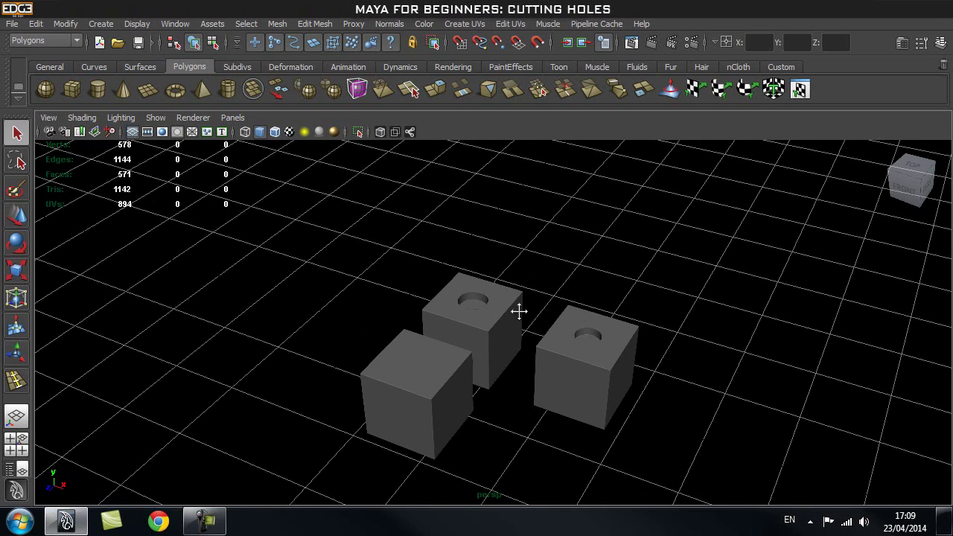
middle_click_drag(519, 310, 474, 303, "alt")
right_click_drag(475, 303, 705, 332, "alt")
middle_click_drag(463, 302, 587, 320, "alt")
right_click_drag(587, 320, 644, 257, "alt")
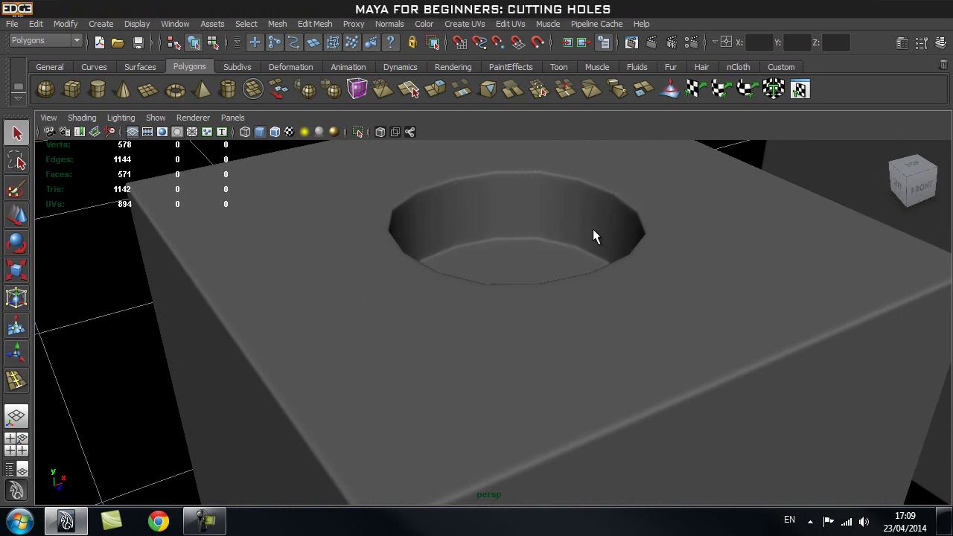
right_click_drag(585, 237, 565, 230, "alt")
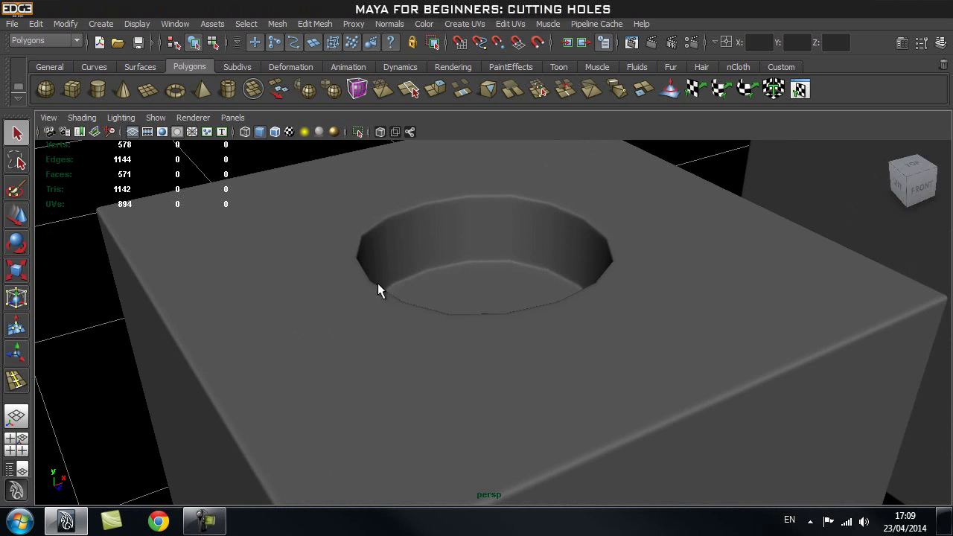
left_click_drag(678, 285, 544, 290, "alt")
right_click_drag(544, 290, 343, 294, "alt")
middle_click_drag(535, 322, 394, 173, "alt")
right_click_drag(812, 315, 748, 314, "alt")
middle_click_drag(585, 252, 757, 377, "alt")
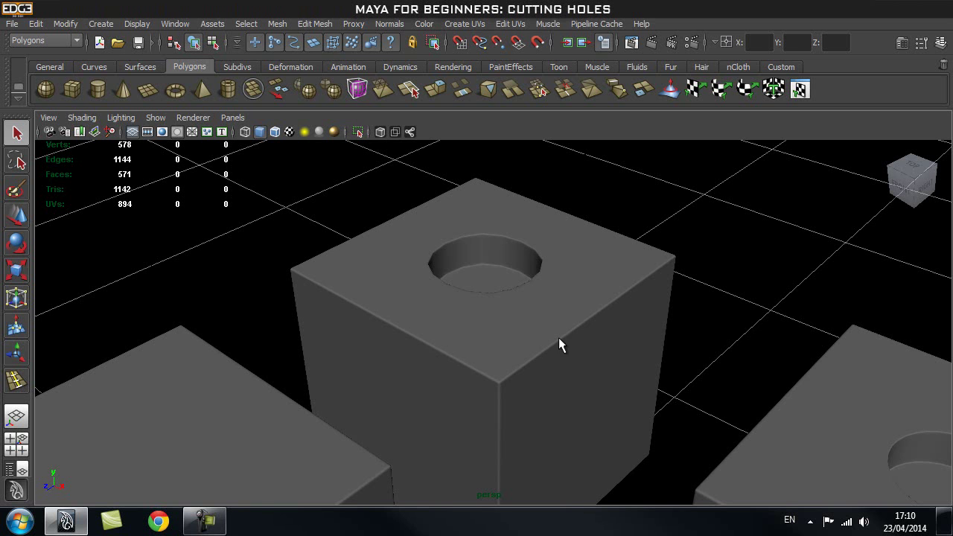
- Duplicate the middle rear cube with the faceted hole and move the copy backward along its Z axis
left_click_drag(595, 298, 533, 297, "alt")
left_click_drag(504, 334, 587, 310, "alt")
left_click(581, 296)
left_click_drag(629, 278, 554, 275, "alt")
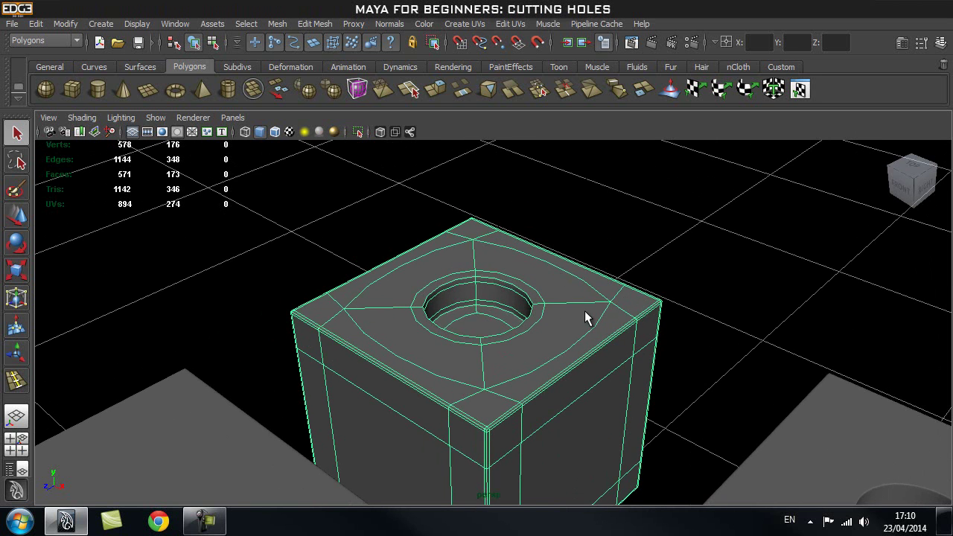
right_click_drag(593, 289, 492, 301, "alt")
middle_click_drag(505, 309, 499, 292, "alt")
key("ctrl+d")
key("w")
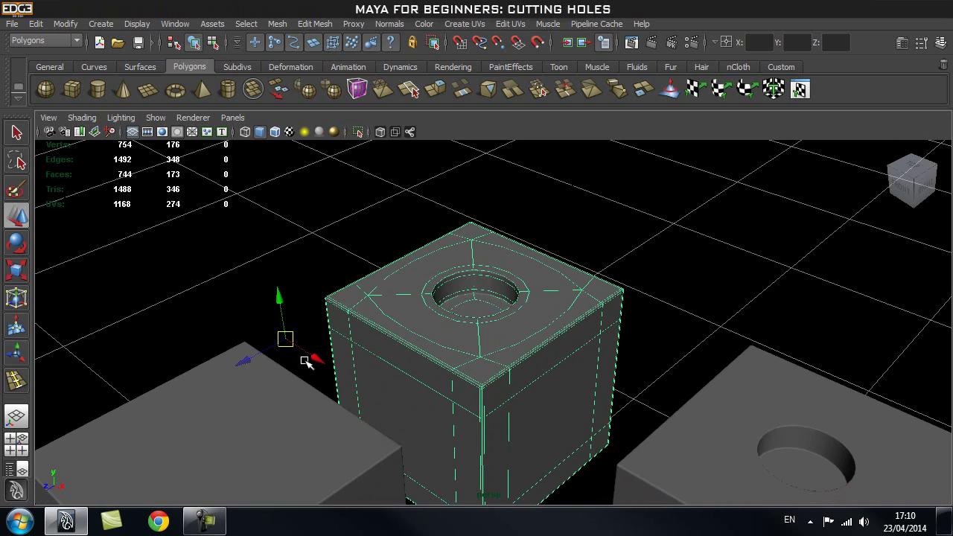
left_click_drag(238, 356, 471, 289)
key("f")
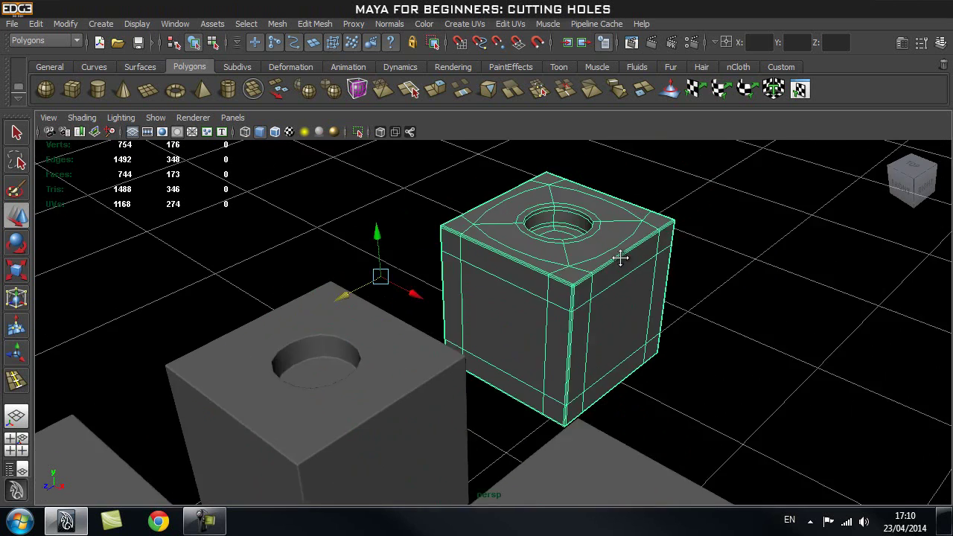
- Raise the smooth mesh preview level of the duplicated cube by one to round its hole
middle_click_drag(466, 244, 494, 267, "alt")
right_click_drag(445, 265, 605, 262, "alt")
left_click_drag(542, 232, 544, 268, "alt")
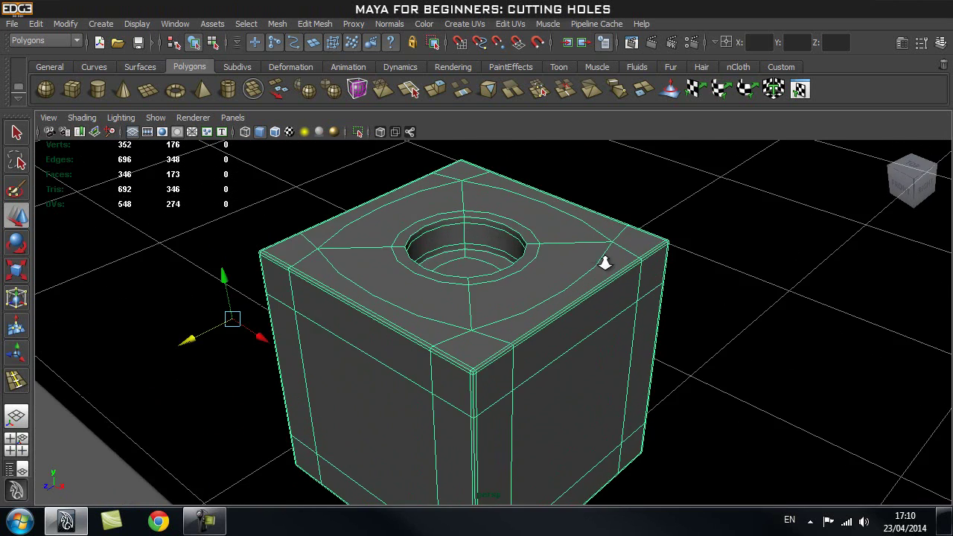
left_click(605, 196)
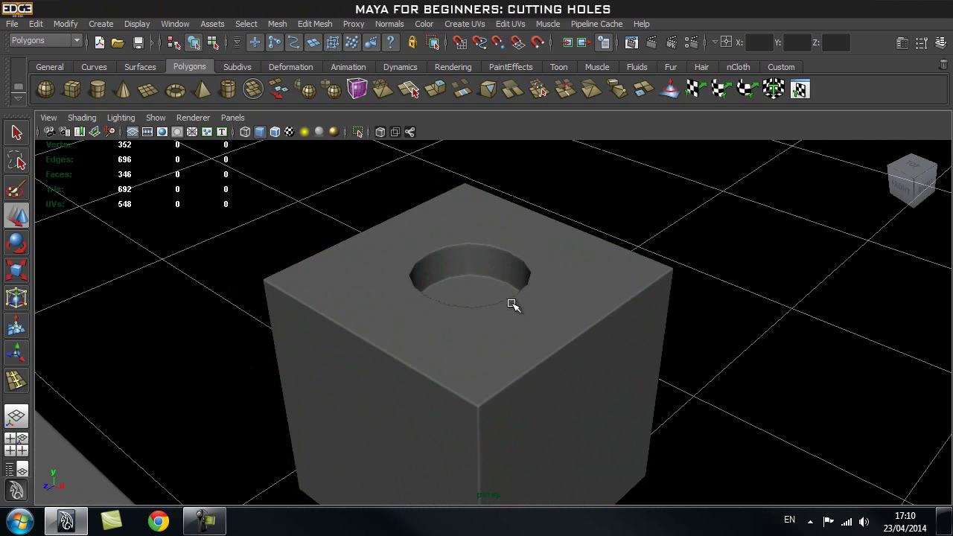
left_click(574, 271)
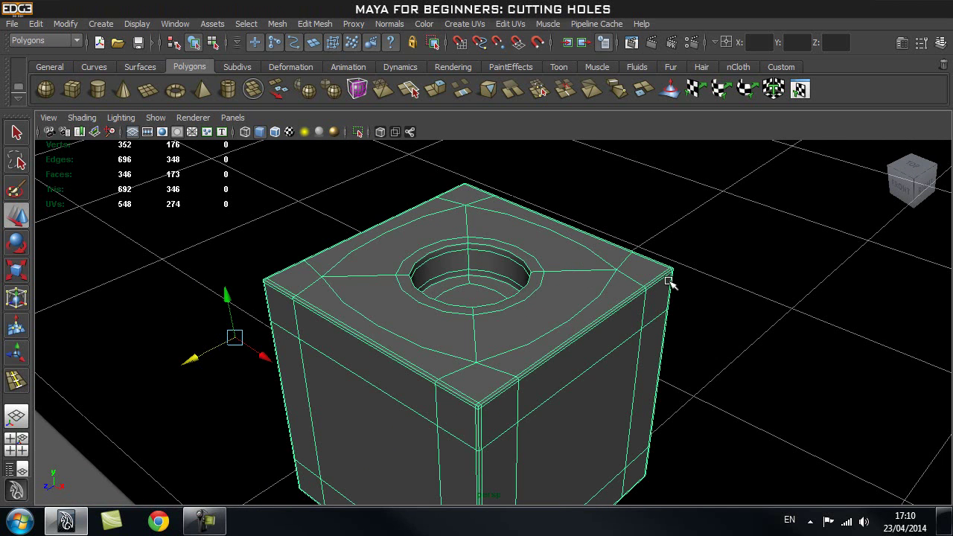
key("Page_Up")
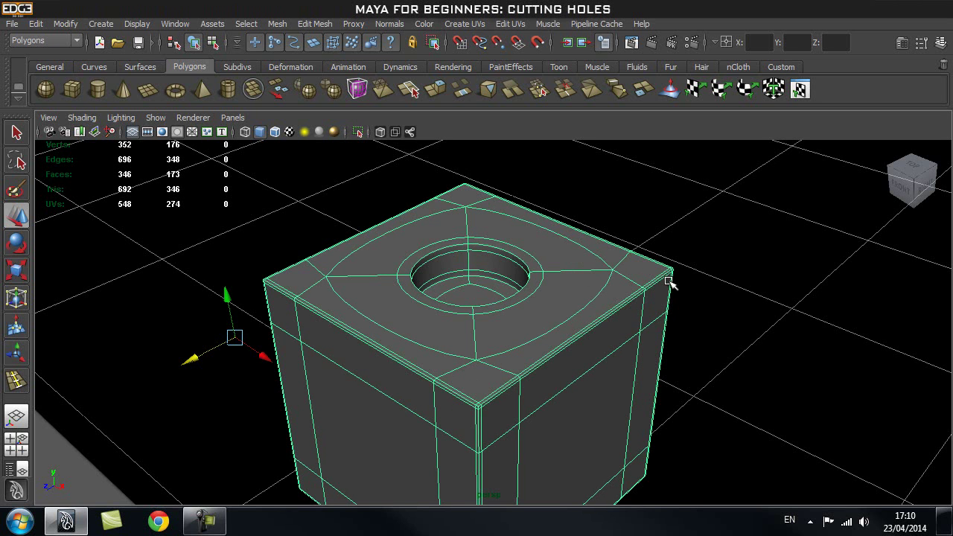
left_click(695, 215)
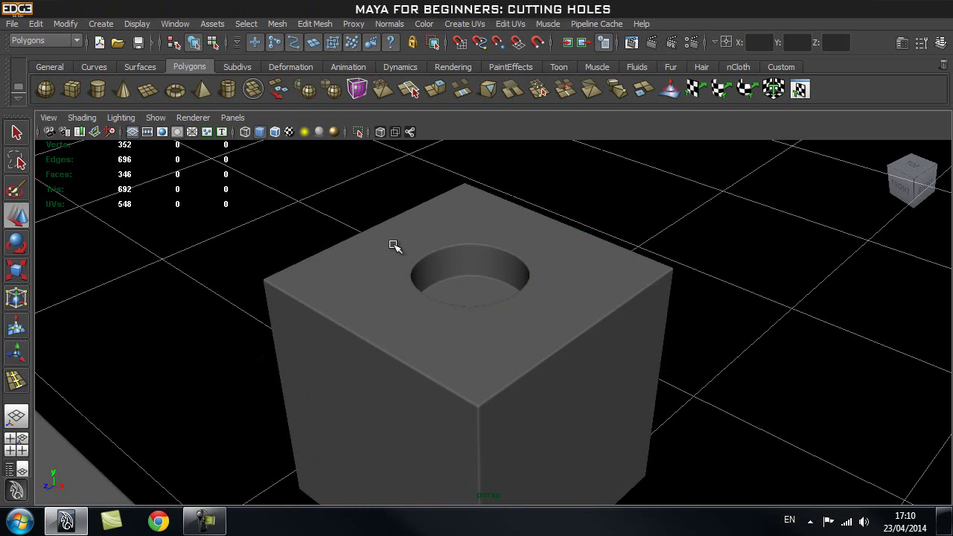
- Compare the roundness of the duplicate's hole with the holes in the original cubes
left_click_drag(603, 285, 517, 289, "alt")
right_click_drag(596, 282, 357, 298, "alt")
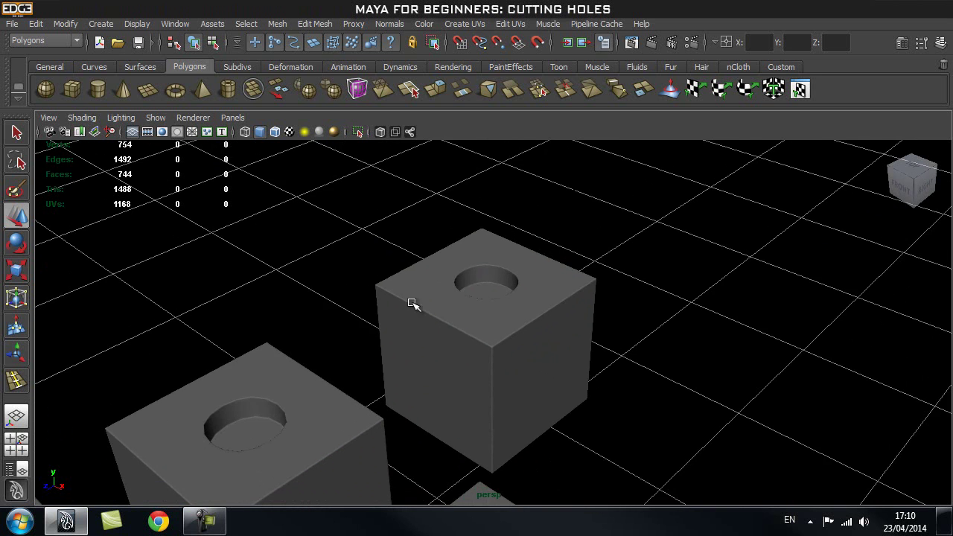
middle_click_drag(487, 314, 491, 289, "alt")
left_click_drag(565, 269, 445, 260, "alt")
left_click_drag(379, 318, 443, 268, "alt")
left_click_drag(511, 294, 512, 287, "alt")
middle_click_drag(512, 288, 493, 280, "alt")
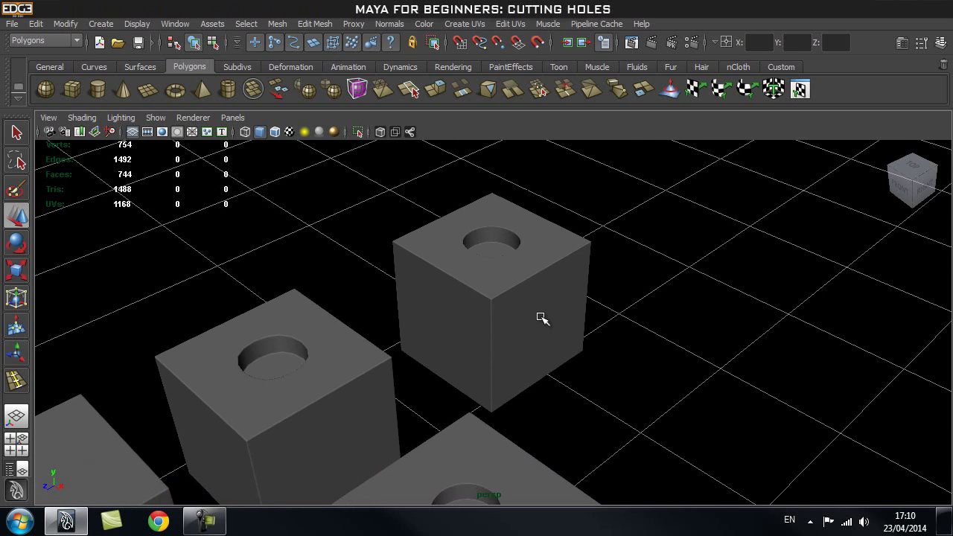
left_click_drag(592, 320, 526, 315, "alt")
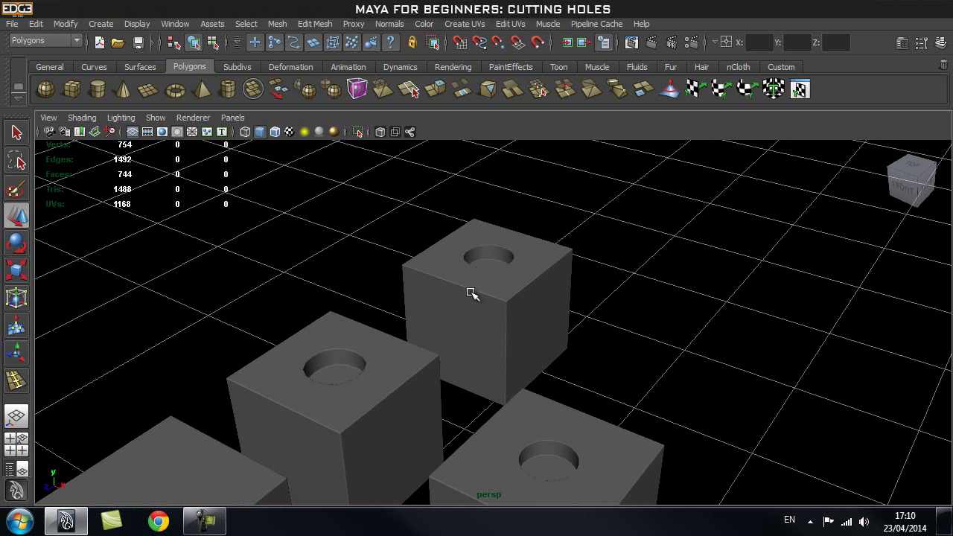
right_click_drag(555, 298, 449, 321, "alt")
middle_click_drag(450, 320, 465, 277, "alt")
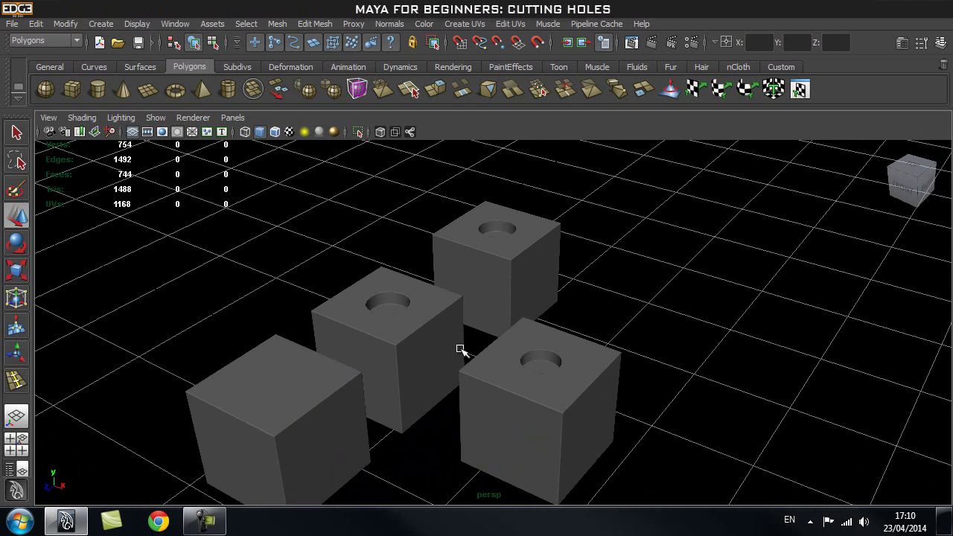
- Duplicate the cube with the denser hole topology, move the copy back along Z, and select the earlier duplicate beside it
middle_click_drag(562, 306, 542, 318, "alt")
left_click_drag(509, 320, 489, 345, "alt")
left_click(489, 345)
left_click_drag(326, 423, 447, 361)
middle_click_drag(442, 249, 436, 335, "alt")
left_click(435, 315)
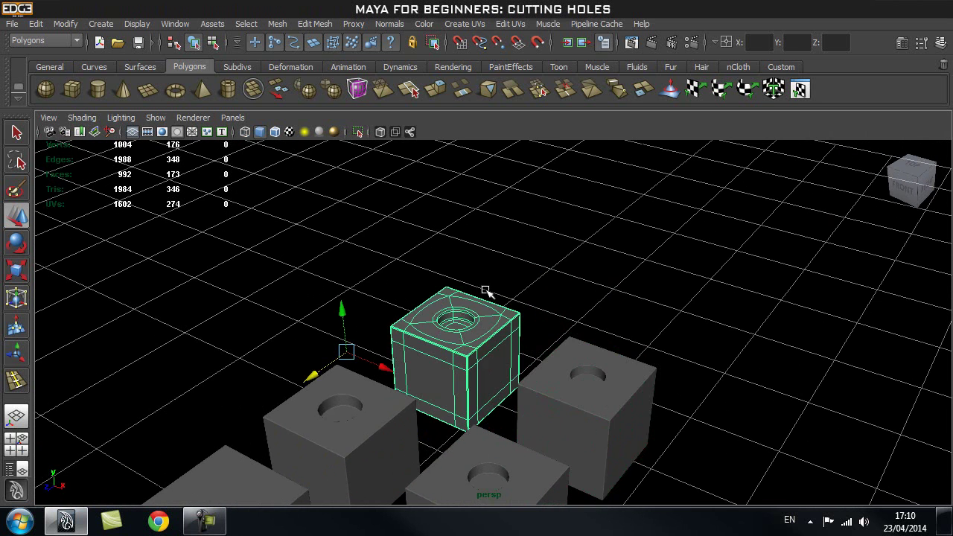
- Select the holed cubes in turn to compare their wireframes and polygon counts
left_click_drag(458, 316, 418, 256, "alt")
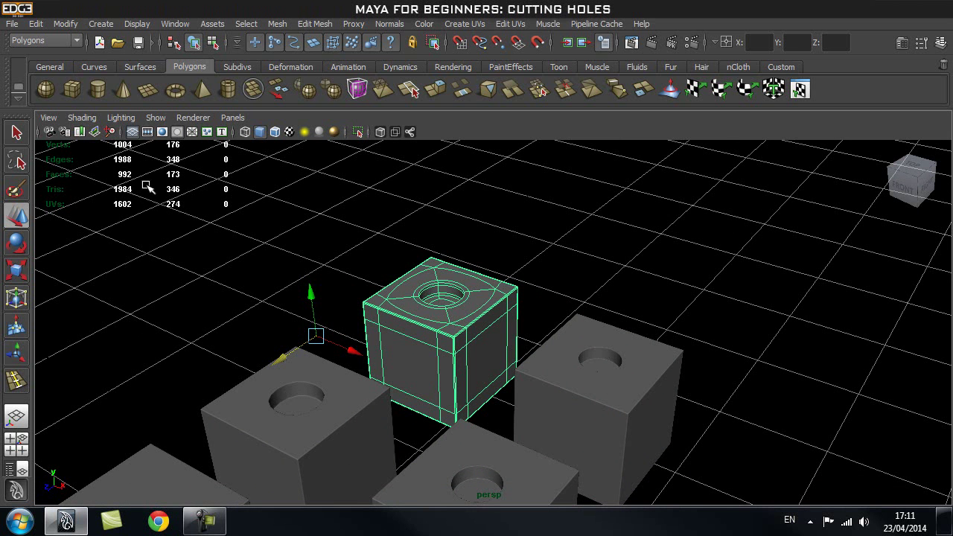
middle_click_drag(305, 235, 362, 224, "alt")
middle_click_drag(317, 275, 337, 283, "alt")
left_click(329, 279)
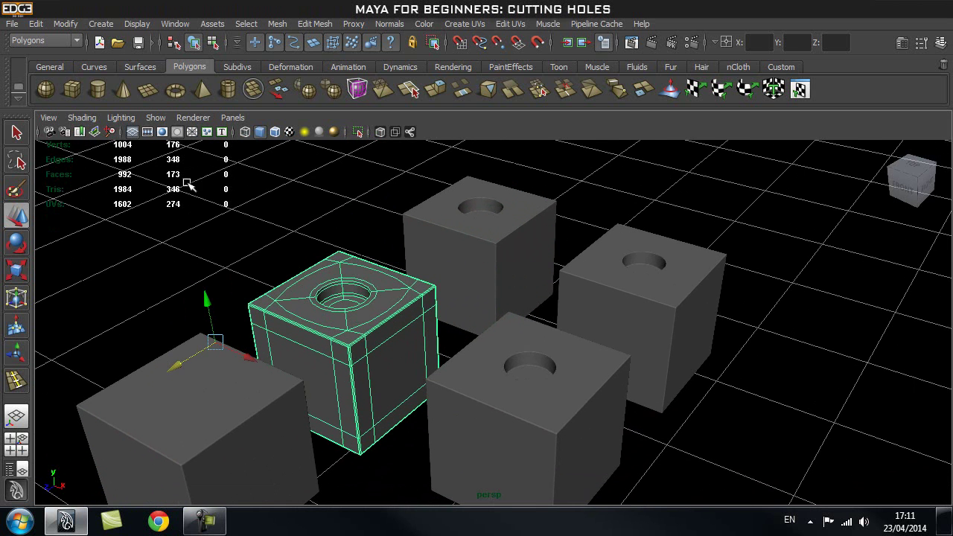
middle_click_drag(372, 289, 461, 380, "alt")
left_click(436, 336)
left_click(358, 318)
left_click(471, 369)
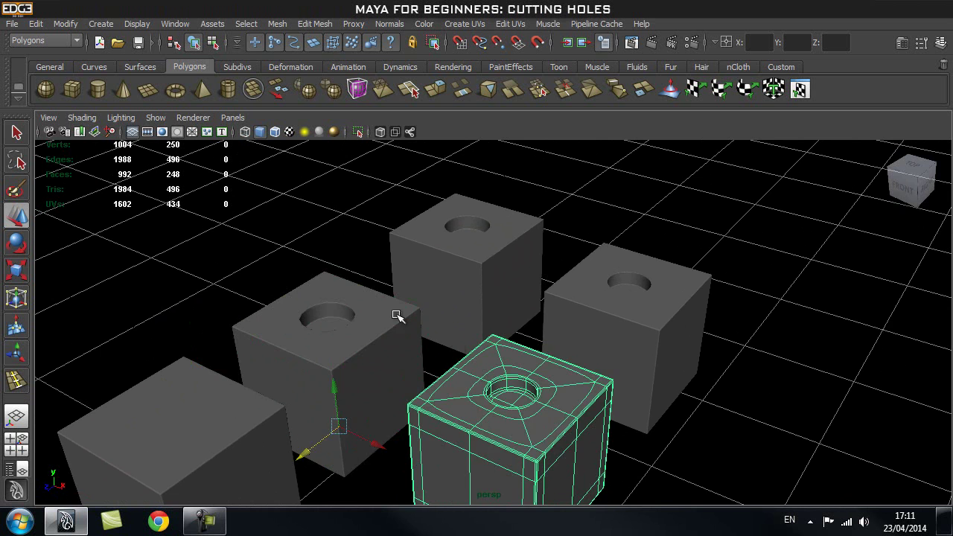
middle_click_drag(452, 234, 386, 307, "alt")
left_click(374, 365)
scroll(320, 273, "up", 1)
middle_click_drag(342, 283, 347, 303, "alt")
- Convert the smooth mesh preview of the rear copy of the faceted-hole cube to polygons
left_click(436, 304)
middle_click_drag(454, 260, 441, 278, "alt")
left_click(64, 24)
mouse_move(140, 248)
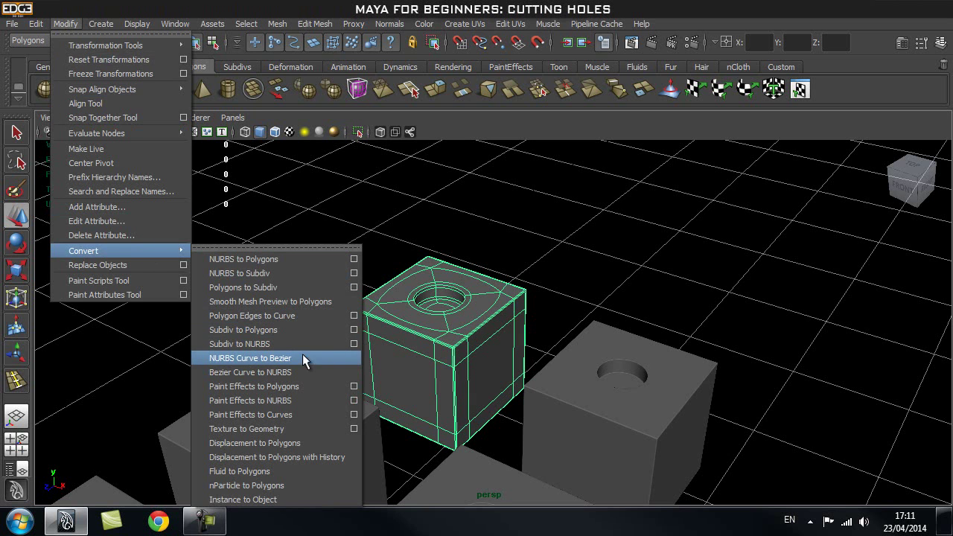
left_click(280, 301)
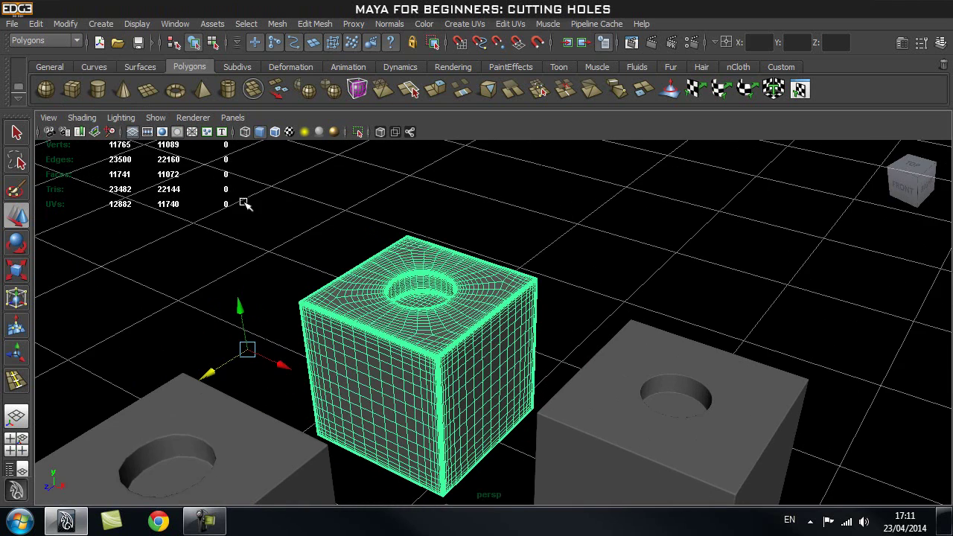
- Convert the neighbouring rear copy with the denser hole topology to polygons by repeating the smooth mesh preview conversion
right_click_drag(508, 287, 349, 300, "alt")
middle_click_drag(428, 347, 368, 291, "alt")
left_click(535, 335)
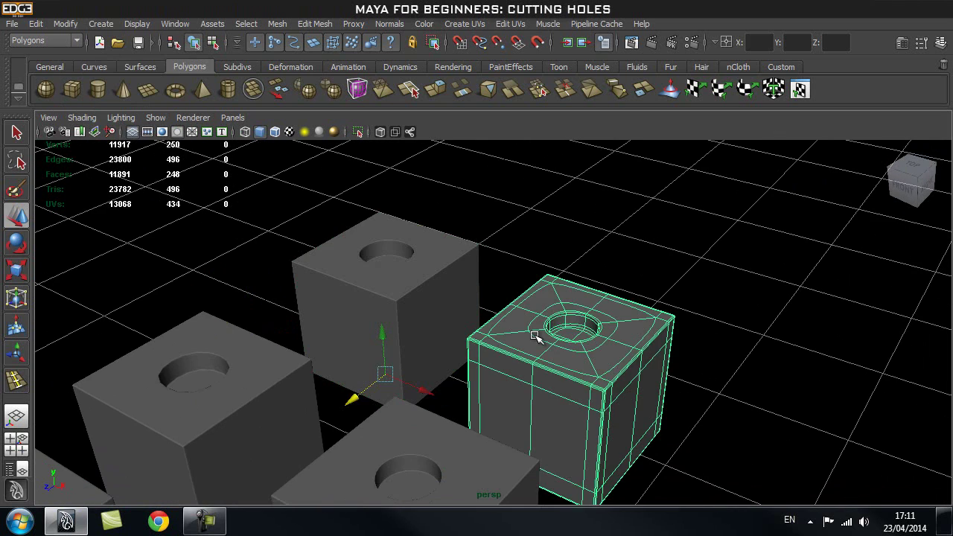
key("g")
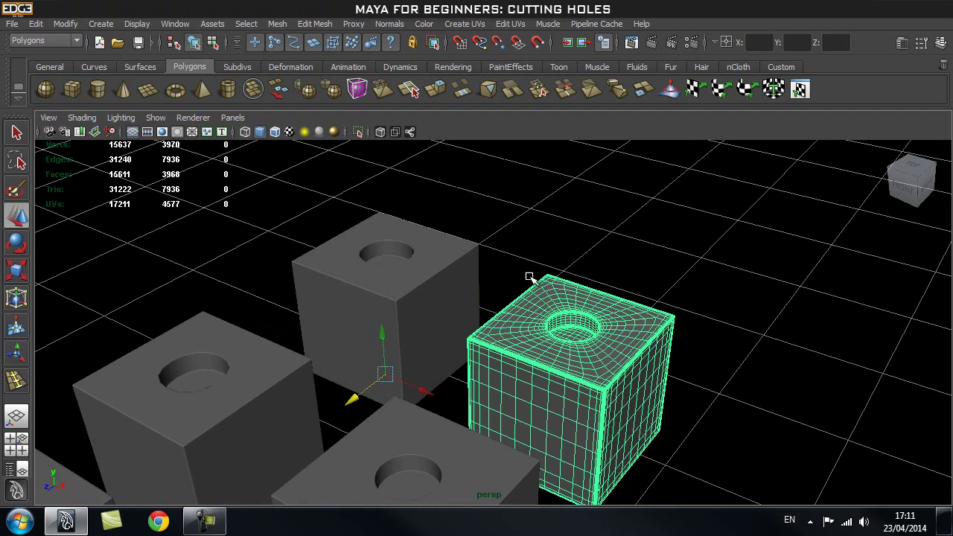
- Compare the two converted rear cubes, then select the one with the denser hole topology to examine its wireframe and polygon counts
middle_click_drag(534, 255, 509, 246, "alt")
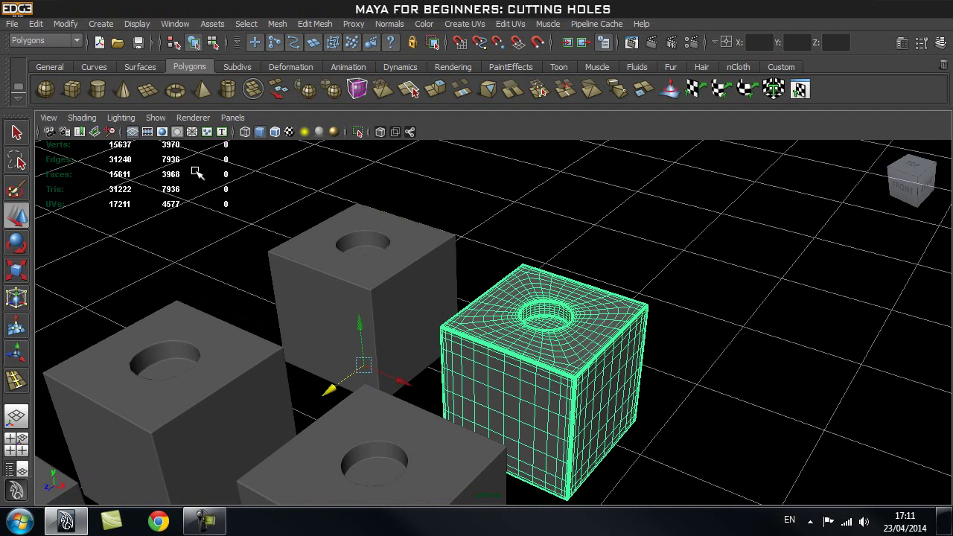
scroll(469, 298, "down", 4)
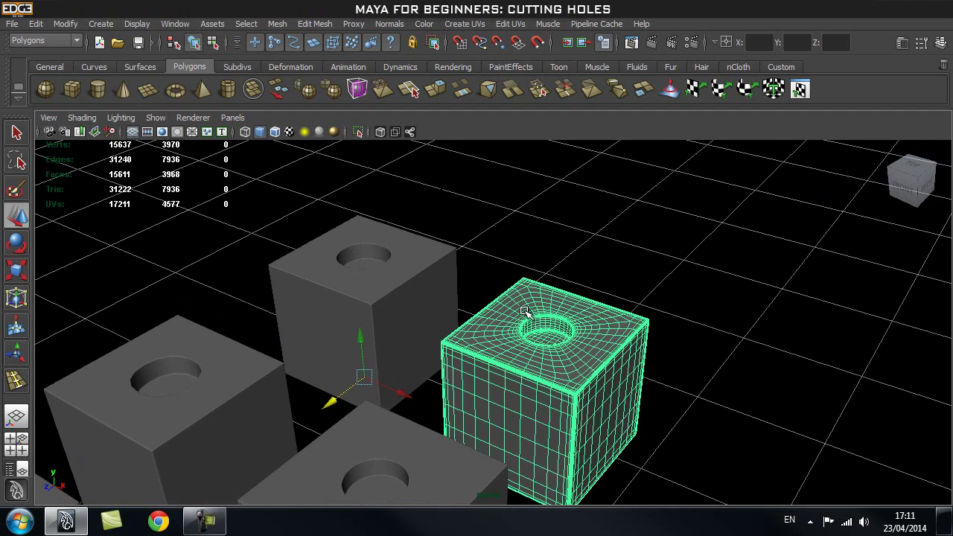
middle_click_drag(416, 273, 432, 304, "alt")
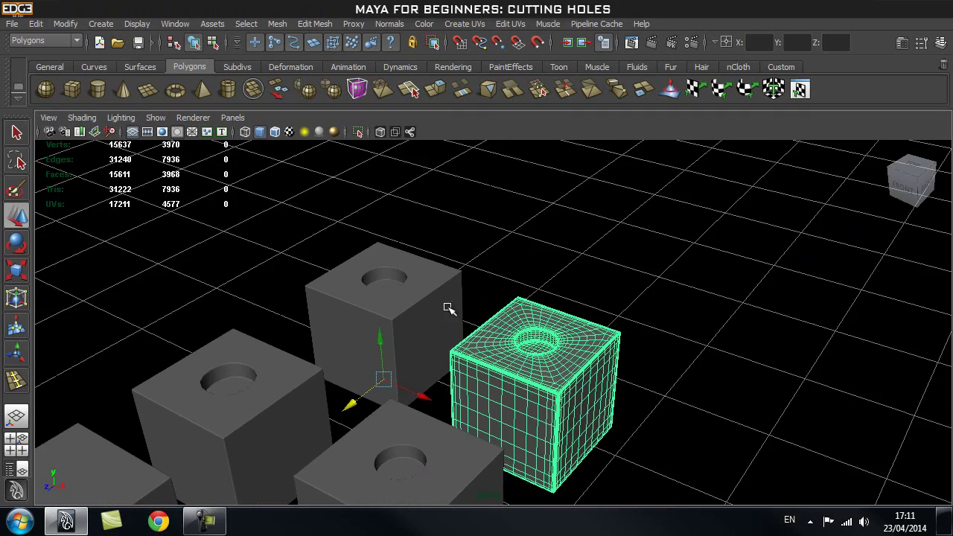
scroll(475, 313, "up", 2)
left_click(492, 255)
left_click(369, 307)
middle_click_drag(369, 308, 398, 328, "alt")
right_click_drag(398, 328, 560, 335, "alt")
middle_click_drag(392, 297, 451, 341, "alt")
right_click_drag(335, 348, 189, 357, "alt")
middle_click_drag(419, 379, 411, 341, "alt")
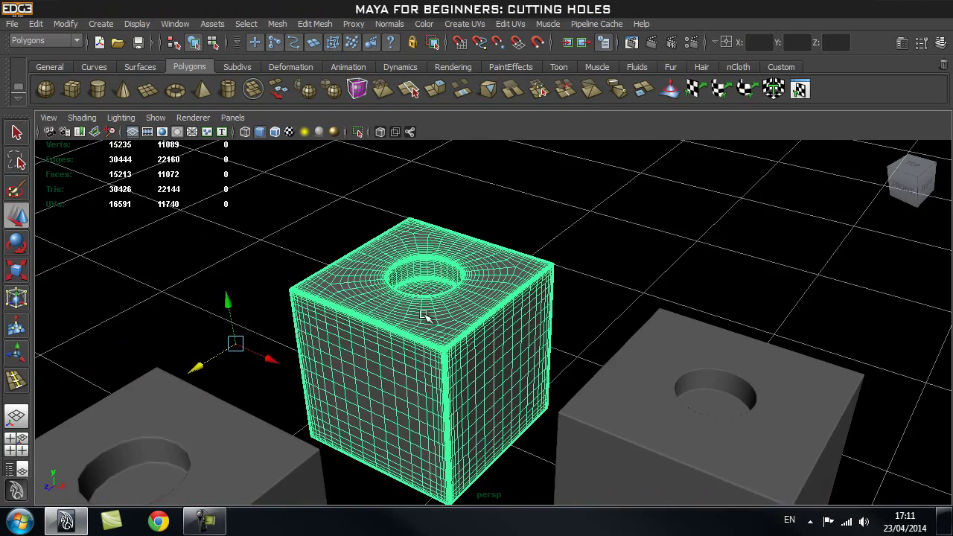
middle_click_drag(495, 321, 421, 283, "alt")
right_click_drag(378, 379, 417, 399, "alt")
right_click_drag(491, 397, 451, 398, "alt")
middle_click_drag(457, 397, 433, 350, "alt")
- Delete both rear cubes that were converted to polygons
left_click(538, 385)
right_click_drag(500, 361, 381, 361, "alt")
middle_click_drag(505, 331, 588, 305, "alt")
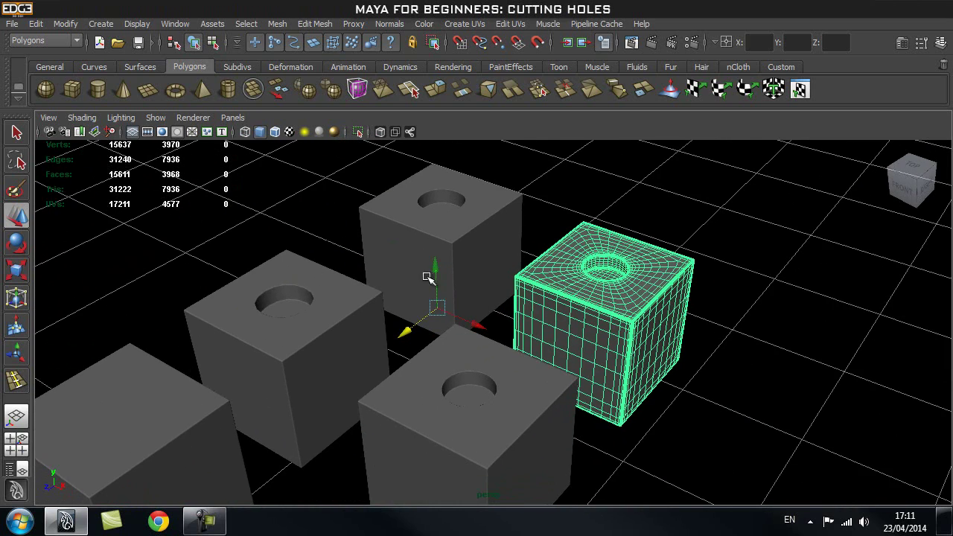
key("Delete")
left_click(446, 247)
key("Delete")
- Delete the two remaining cubes with holes, leaving only the plain cube
middle_click_drag(338, 382, 423, 305, "alt")
right_click_drag(372, 307, 298, 307, "alt")
middle_click_drag(379, 302, 384, 309, "alt")
mouse_move(384, 309)
right_mouse_down("alt")
mouse_move(347, 305)
mouse_move(397, 305)
right_mouse_up("alt")
left_click(430, 325)
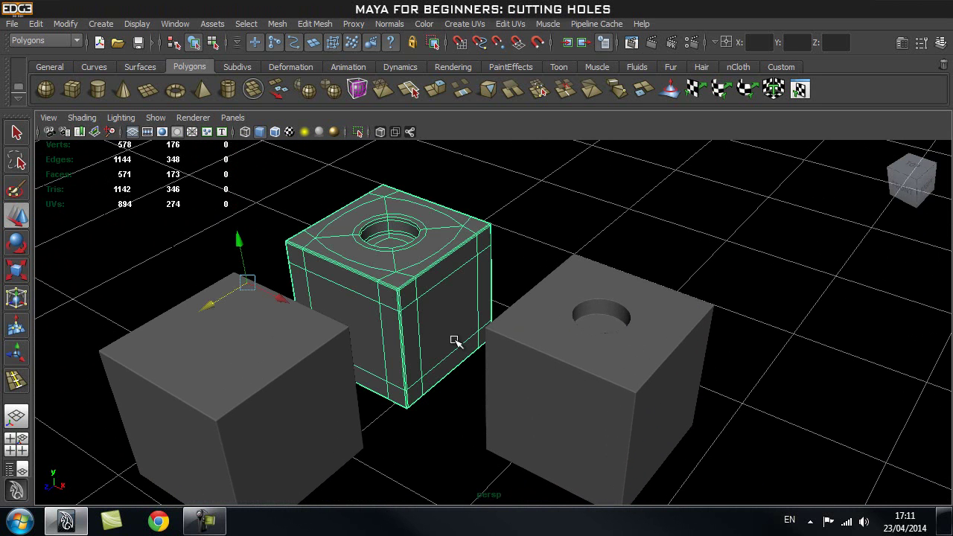
key("Delete")
left_click(521, 372)
key("Delete")
- Select the remaining plain cube, display it without smooth preview, and inspect the supporting edge loops at its corner
left_click(305, 369)
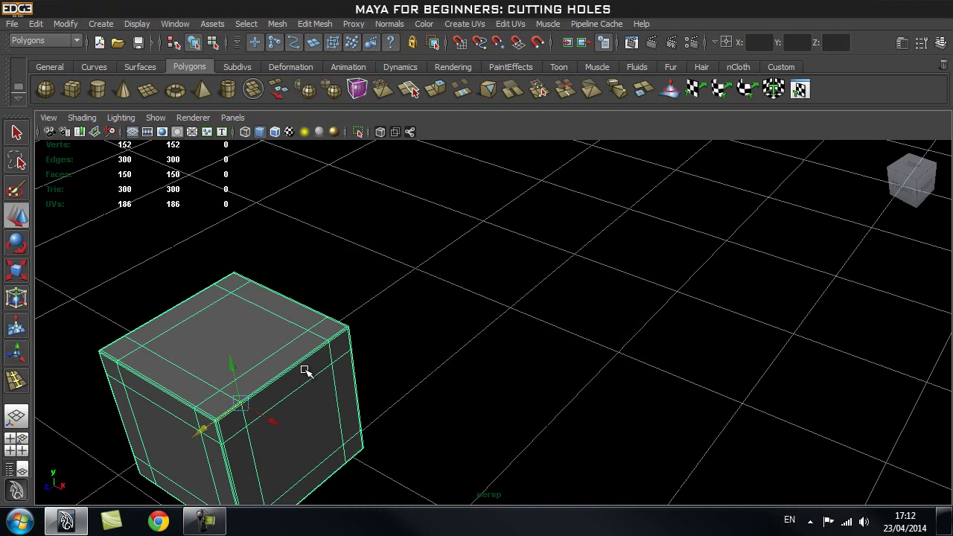
middle_click_drag(246, 401, 429, 323, "alt")
right_click_drag(225, 346, 357, 350, "alt")
right_click_drag(561, 366, 417, 343, "alt")
left_click_drag(463, 330, 459, 332, "alt")
right_click_drag(310, 333, 596, 335, "alt")
middle_click_drag(343, 332, 380, 333, "alt")
right_click_drag(380, 328, 431, 328, "alt")
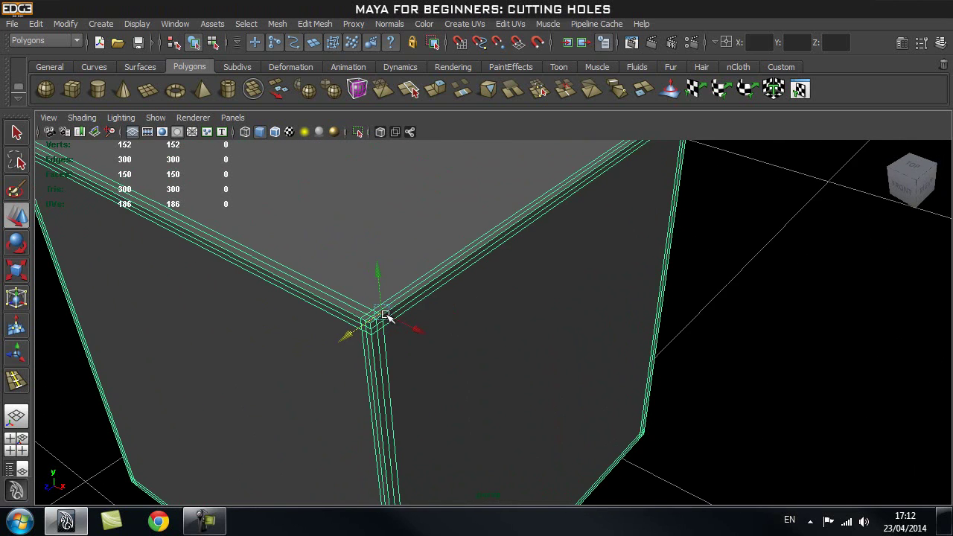
scroll(387, 288, "down", 10)
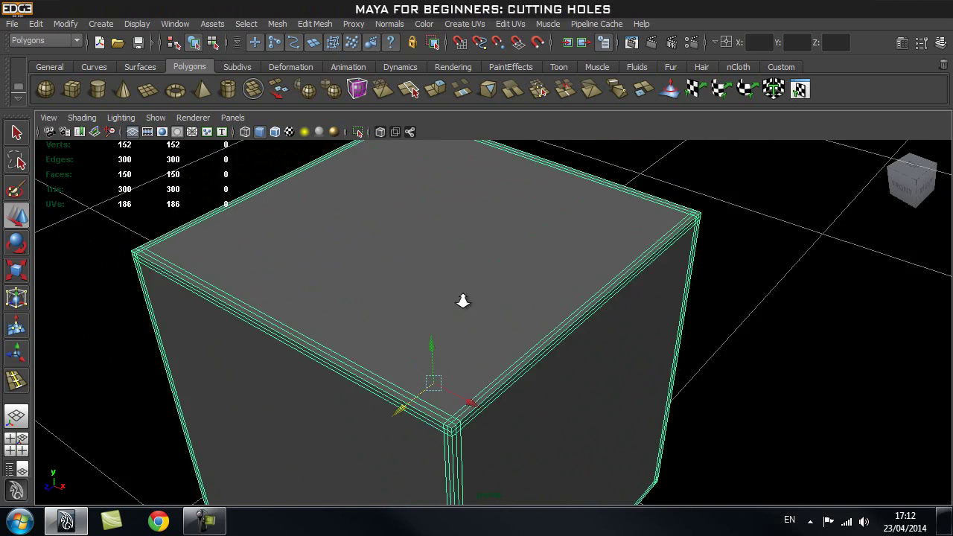
scroll(287, 323, "down", 1)
left_click_drag(592, 278, 514, 305, "alt")
left_click_drag(516, 319, 537, 332, "alt")
right_click_drag(449, 365, 475, 351, "alt")
left_click_drag(474, 351, 477, 355, "alt")
right_click_drag(417, 331, 524, 339, "alt")
scroll(464, 327, "up", 6)
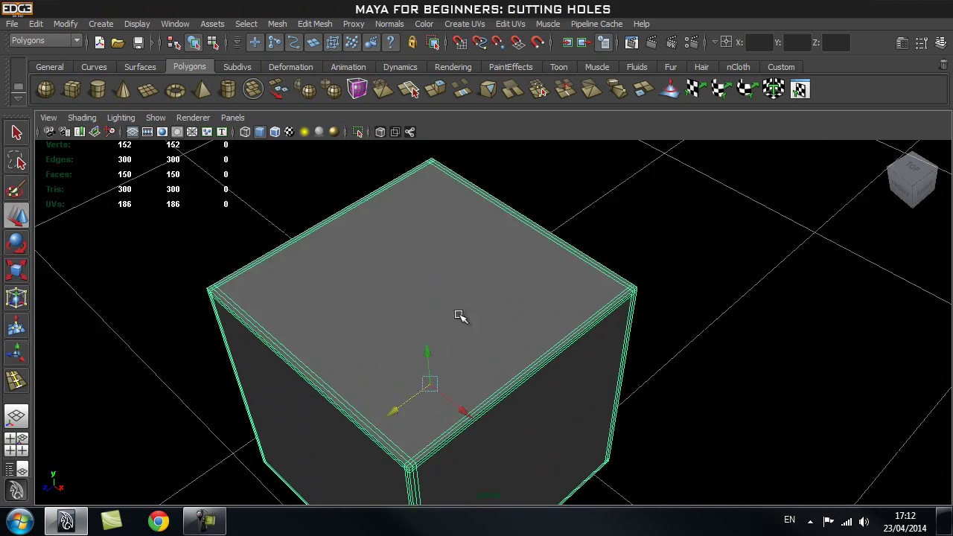
scroll(497, 313, "down", 3)
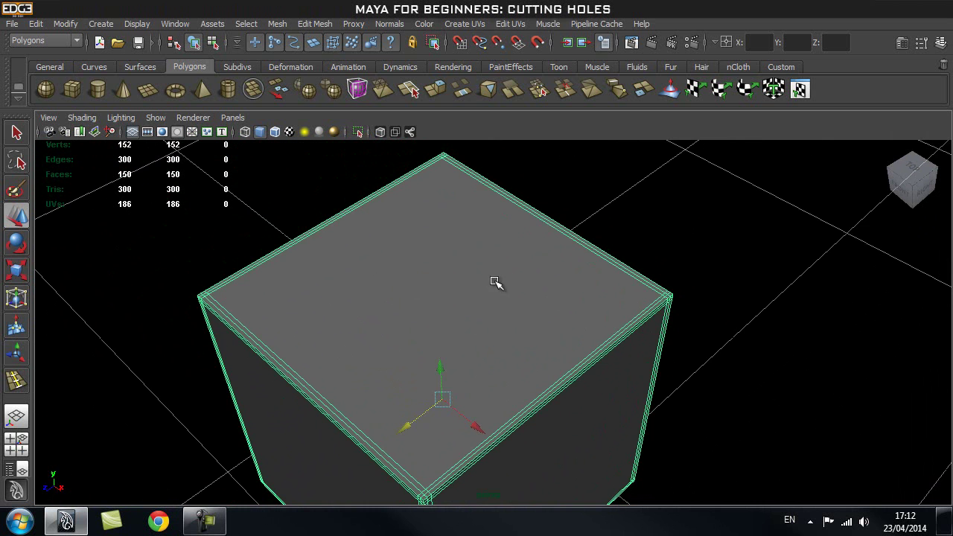
scroll(451, 337, "down", 2)
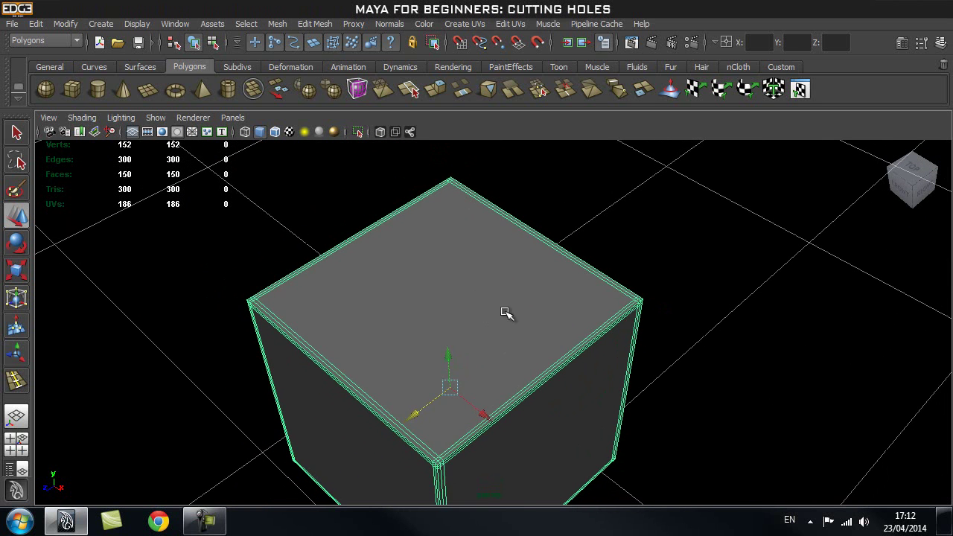
scroll(452, 240, "down", 2)
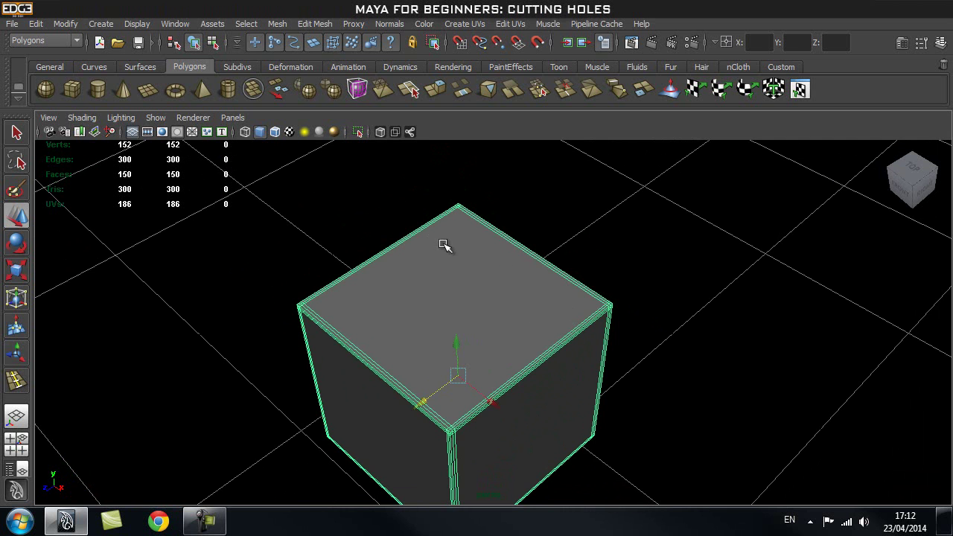
middle_click_drag(518, 343, 530, 316, "alt")
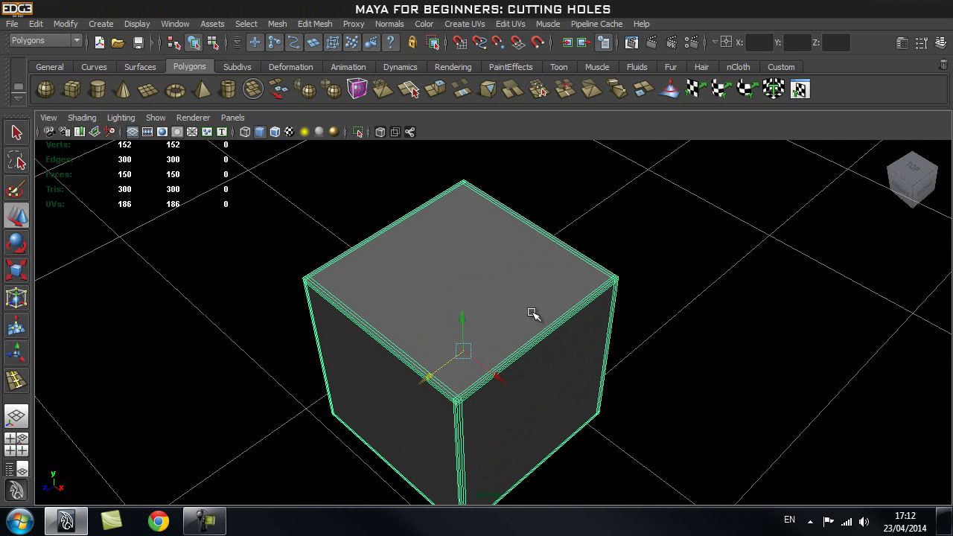
right_click_drag(495, 316, 445, 315, "alt")
middle_click_drag(444, 315, 495, 238, "alt")
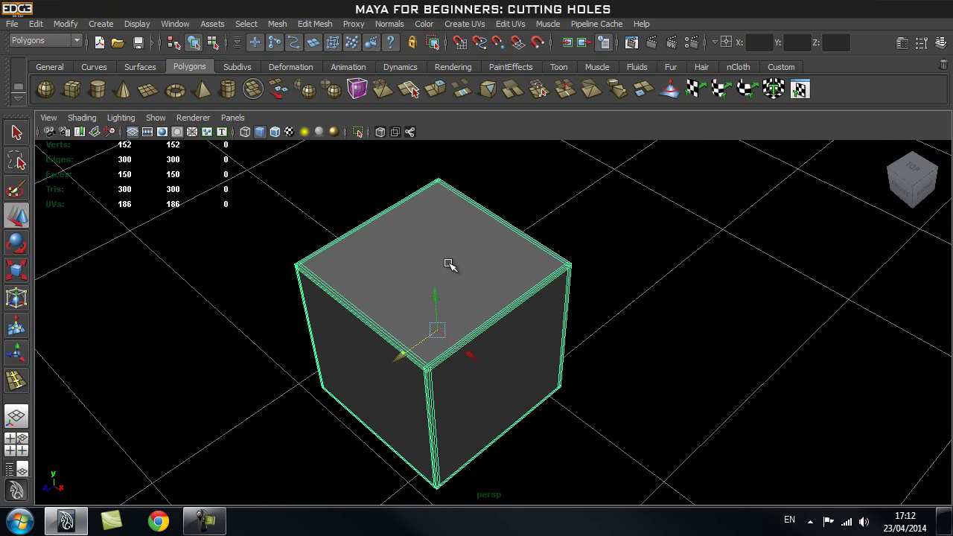
middle_click_drag(443, 274, 494, 248, "alt")
mouse_move(460, 272)
left_mouse_down("alt")
mouse_move(498, 268)
mouse_move(464, 264)
left_mouse_up("alt")
middle_click_drag(487, 232, 489, 257, "alt")
right_click_drag(474, 268, 491, 270, "alt")
middle_click_drag(482, 270, 491, 262, "alt")
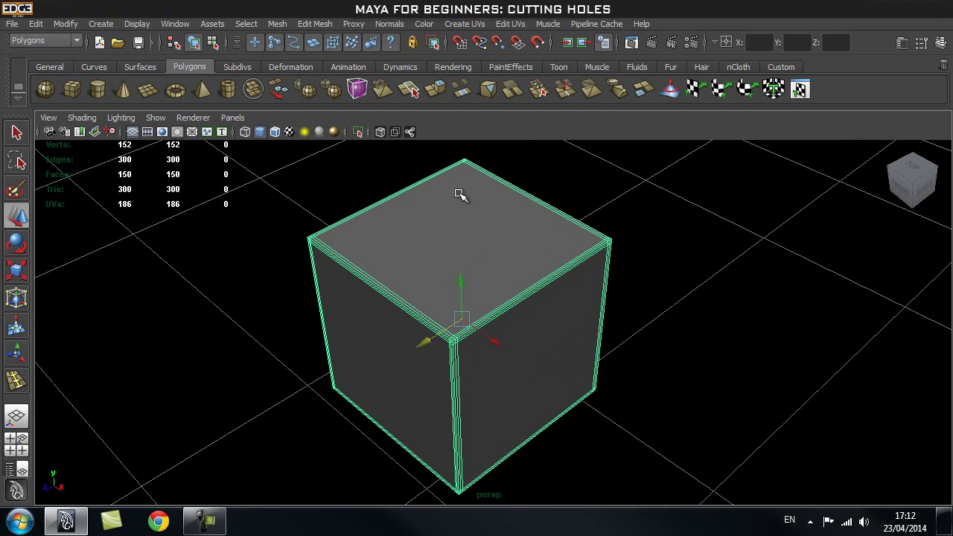
left_click_drag(466, 283, 493, 203, "alt")
left_click_drag(444, 262, 413, 200, "alt")
left_click_drag(440, 304, 544, 248, "alt")
left_click_drag(467, 308, 491, 298, "alt")
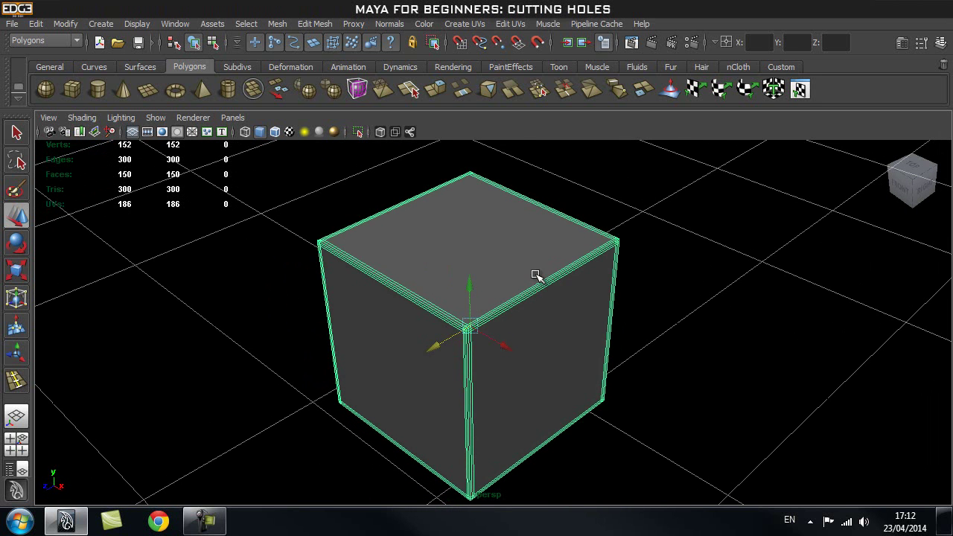
mouse_move(516, 286)
middle_mouse_down("alt")
mouse_move(504, 276)
mouse_move(514, 284)
middle_mouse_up("alt")
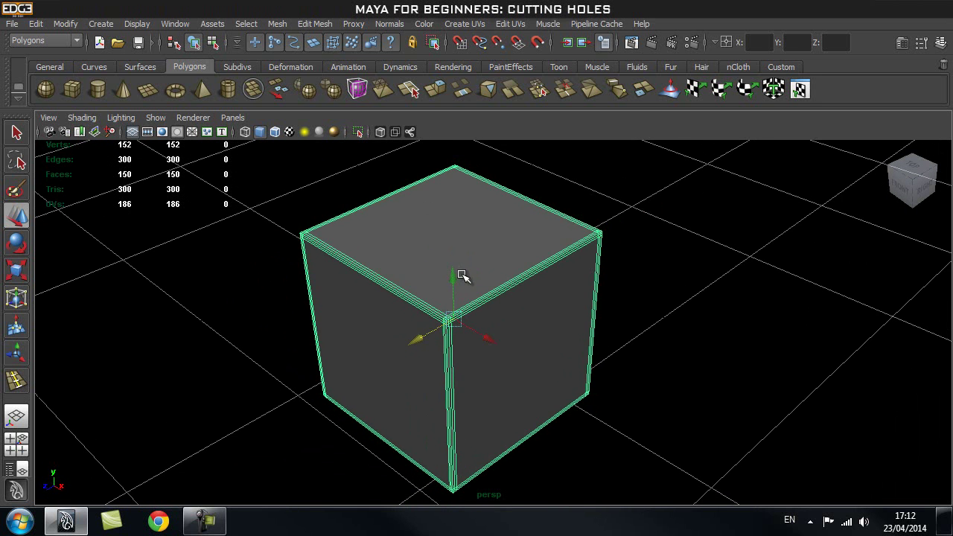
left_click_drag(492, 285, 453, 332, "alt")
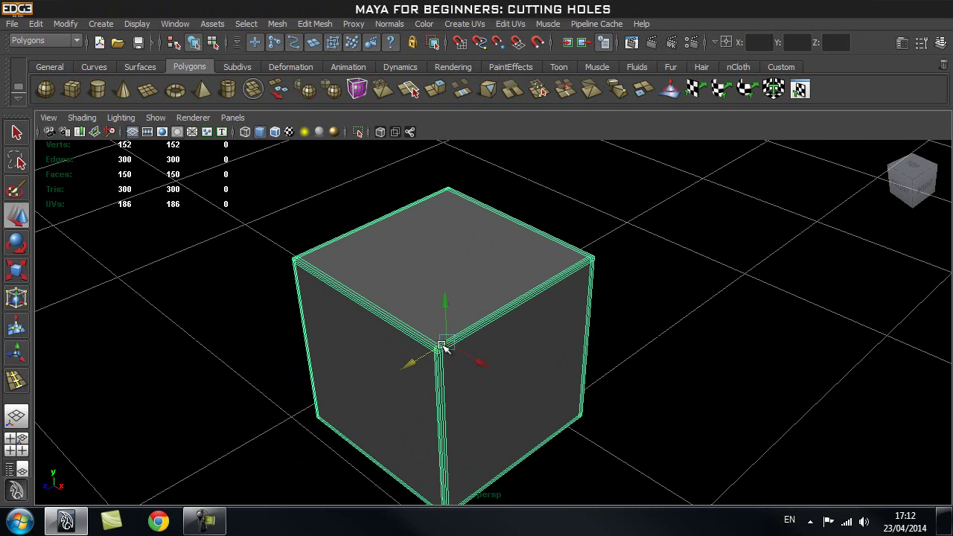
- Duplicate the plain cube and move the copy back along the Z axis
key("ctrl+d")
left_click_drag(415, 362, 676, 219)
middle_click_drag(675, 219, 442, 349, "alt")
middle_click_drag(335, 409, 513, 298, "alt")
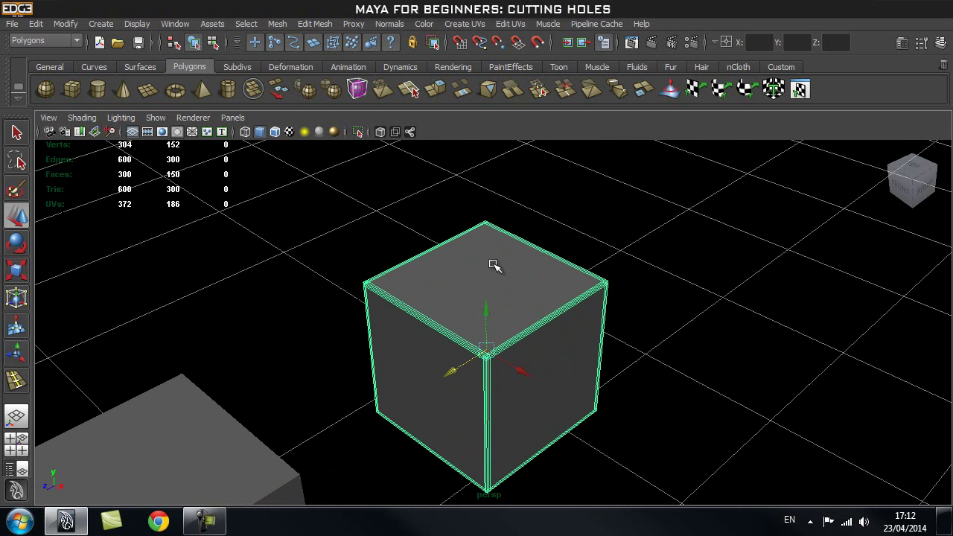
- Extrude the large top face of the copied cube and scale it uniformly inward to a little under half its width
right_click_drag(405, 271, 475, 271, "alt")
middle_click_drag(326, 279, 321, 326, "alt")
scroll(453, 364, "up", 3)
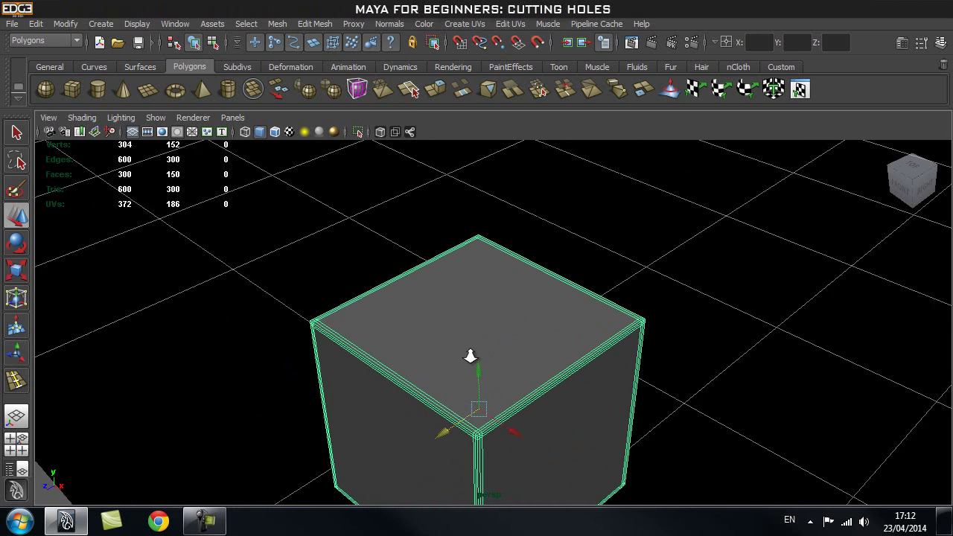
middle_click_drag(498, 313, 499, 296, "alt")
right_click_drag(509, 280, 519, 294)
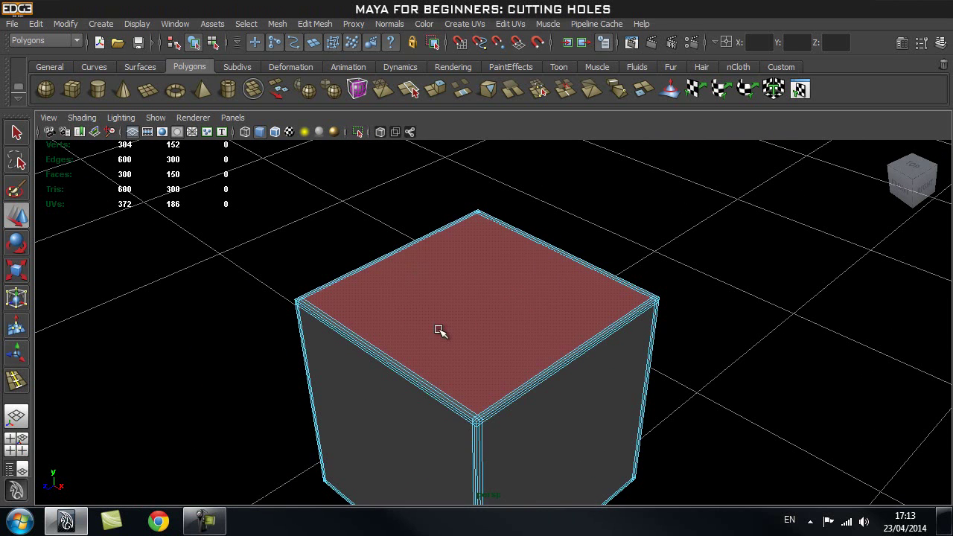
left_click(504, 294)
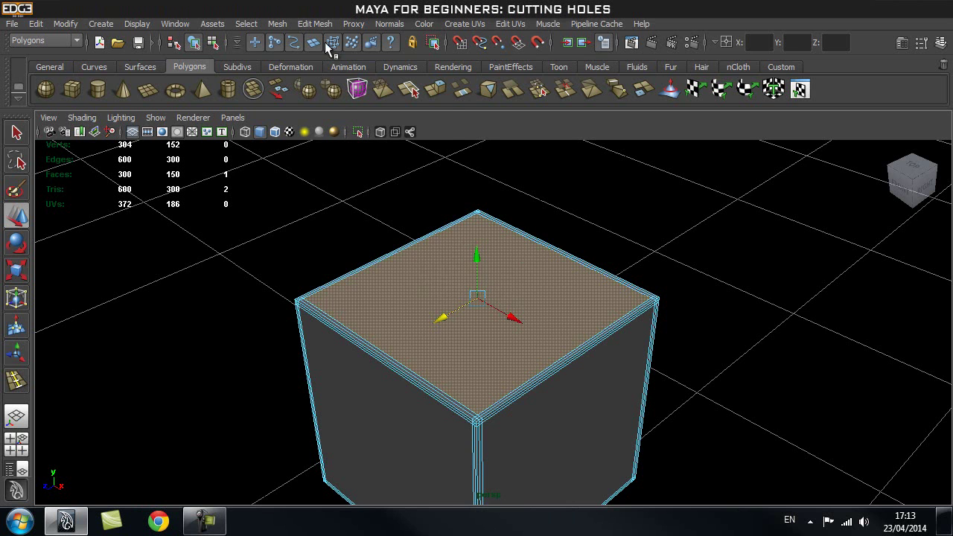
left_click(314, 24)
left_click(313, 61)
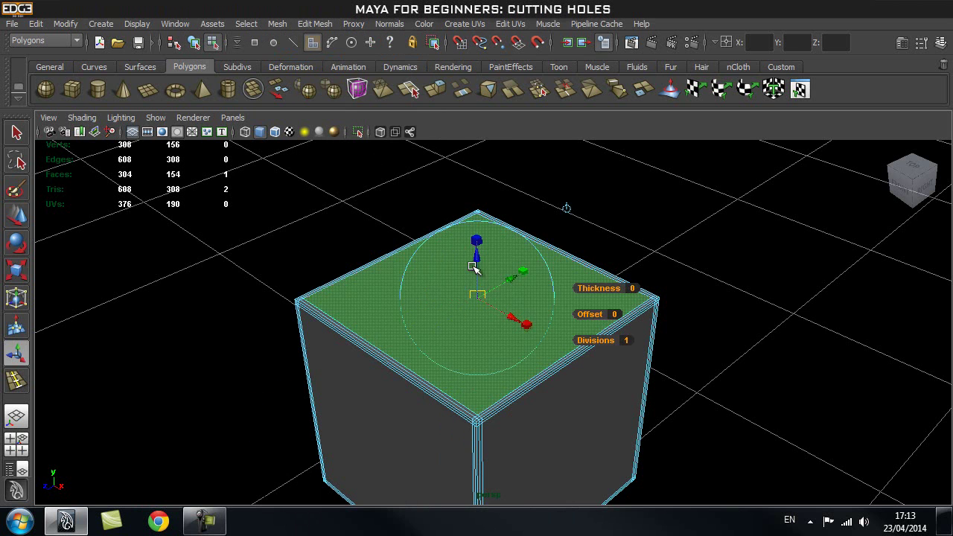
key("r")
left_click_drag(476, 297, 379, 333)
- Turn on smooth mesh preview for the copied cube and examine how the inset top face rounds off
right_click_drag(277, 322, 430, 322, "alt")
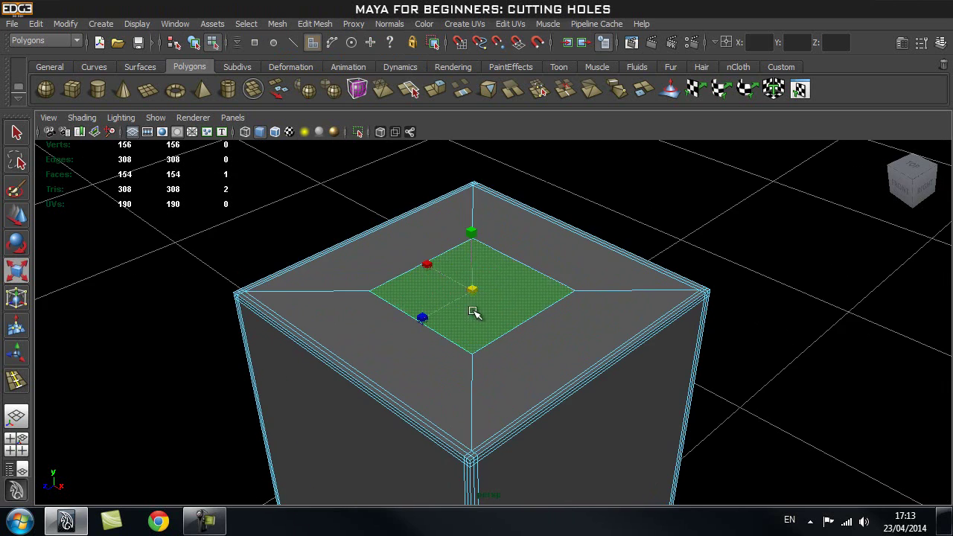
right_click_drag(532, 286, 496, 302, "alt")
left_click_drag(495, 301, 633, 331, "alt")
left_click_drag(607, 370, 519, 328, "alt")
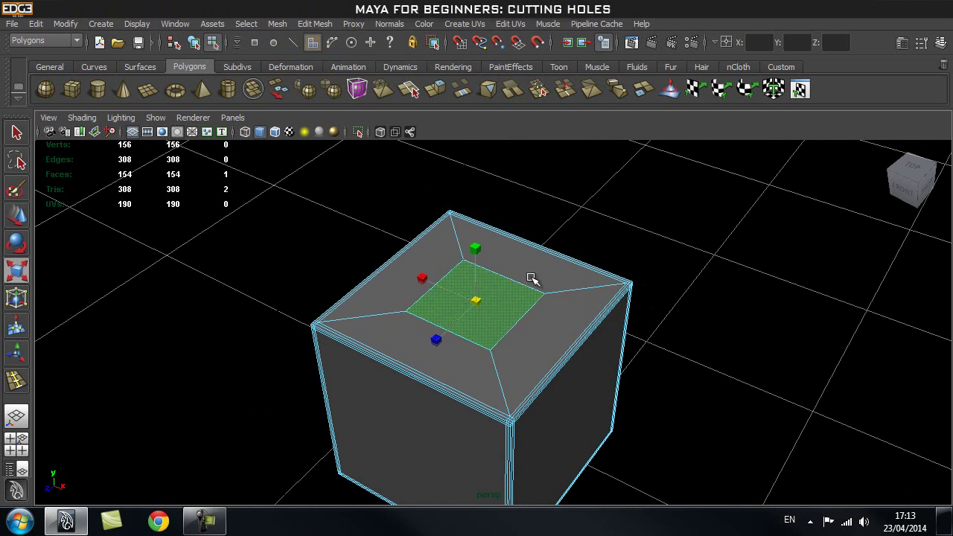
left_click_drag(599, 292, 364, 253, "alt")
right_click_drag(364, 254, 456, 307, "alt")
left_click_drag(456, 307, 387, 272, "alt")
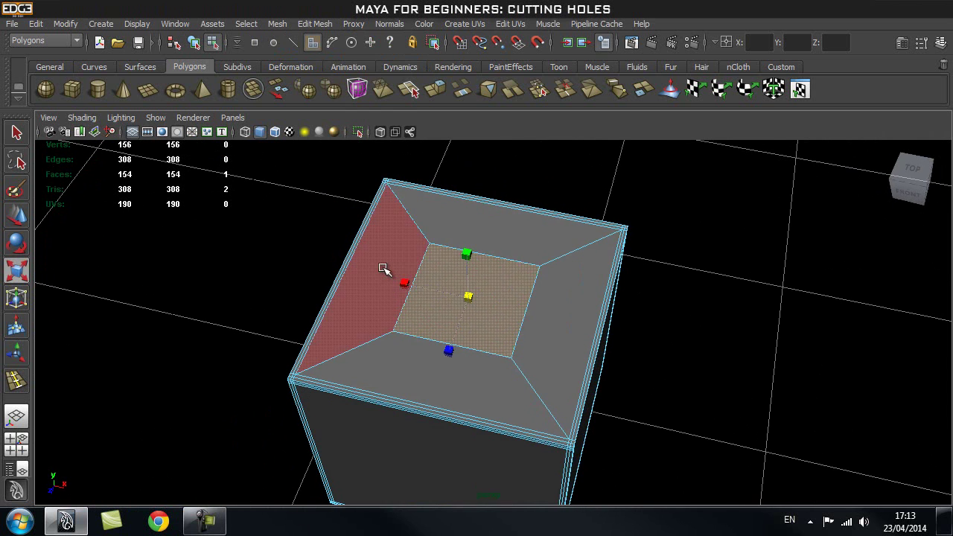
left_click_drag(495, 331, 449, 313, "alt")
right_click_drag(426, 313, 502, 305, "alt")
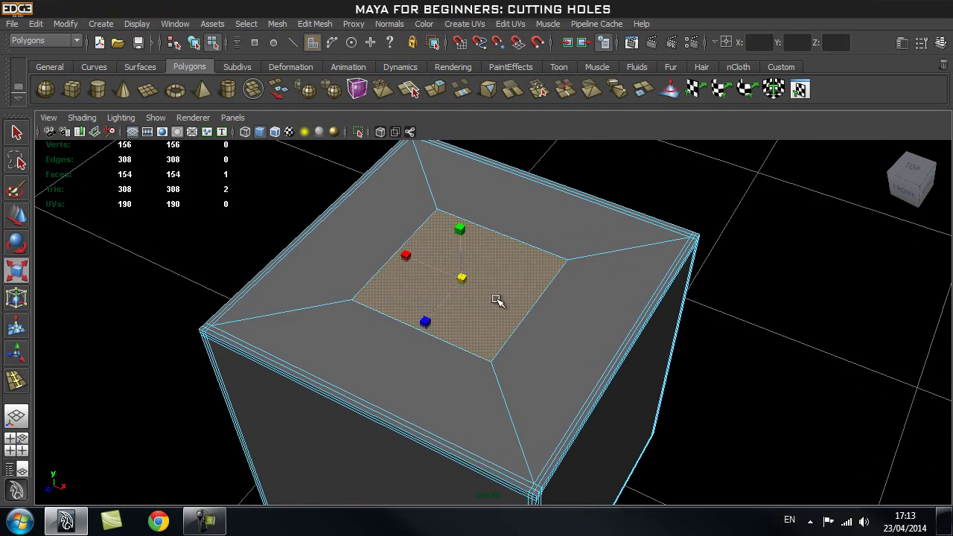
middle_click_drag(536, 299, 550, 345, "alt")
right_click_drag(551, 345, 514, 343, "alt")
left_click_drag(514, 342, 496, 335, "alt")
left_click_drag(555, 339, 480, 335, "alt")
key("3")
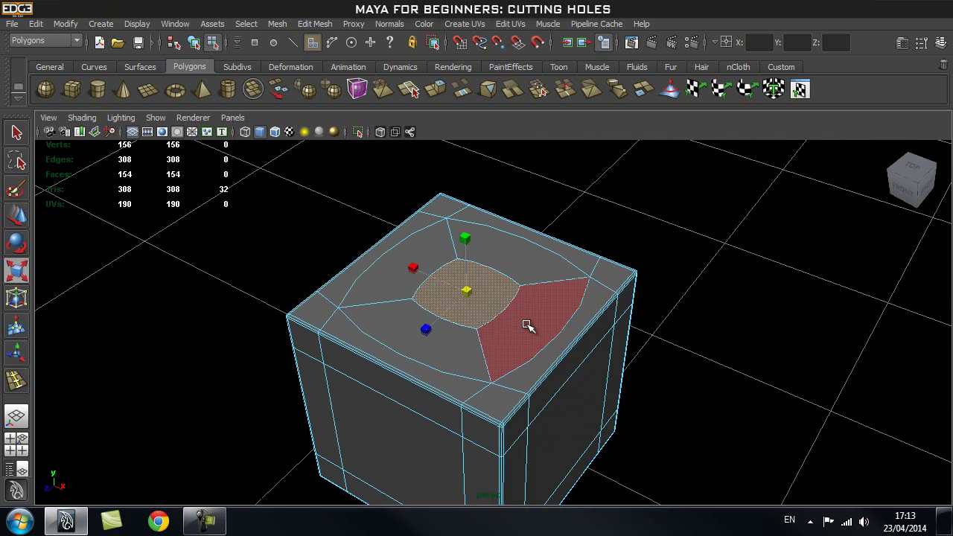
left_click_drag(460, 374, 418, 336, "alt")
middle_click_drag(454, 318, 434, 296, "alt")
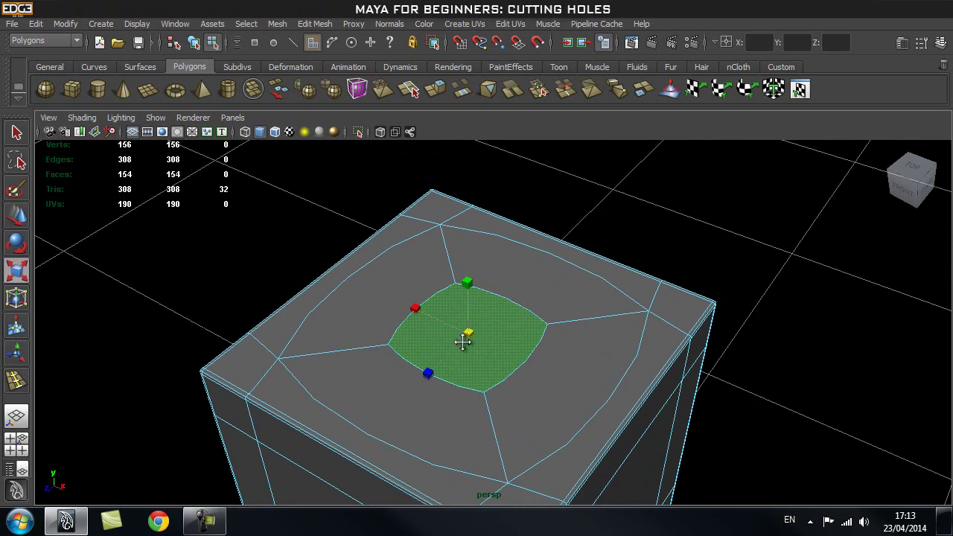
left_click_drag(487, 296, 452, 306, "alt")
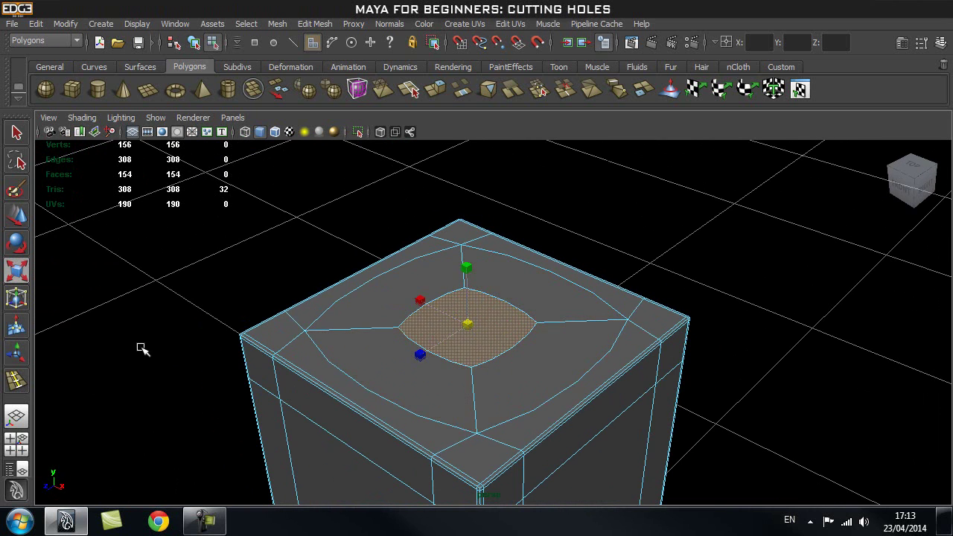
- Delete the inset face at the centre of the cube's top to open a hole
left_click_drag(443, 346, 504, 298, "alt")
left_click_drag(432, 370, 453, 357, "alt")
scroll(466, 366, "up", 2)
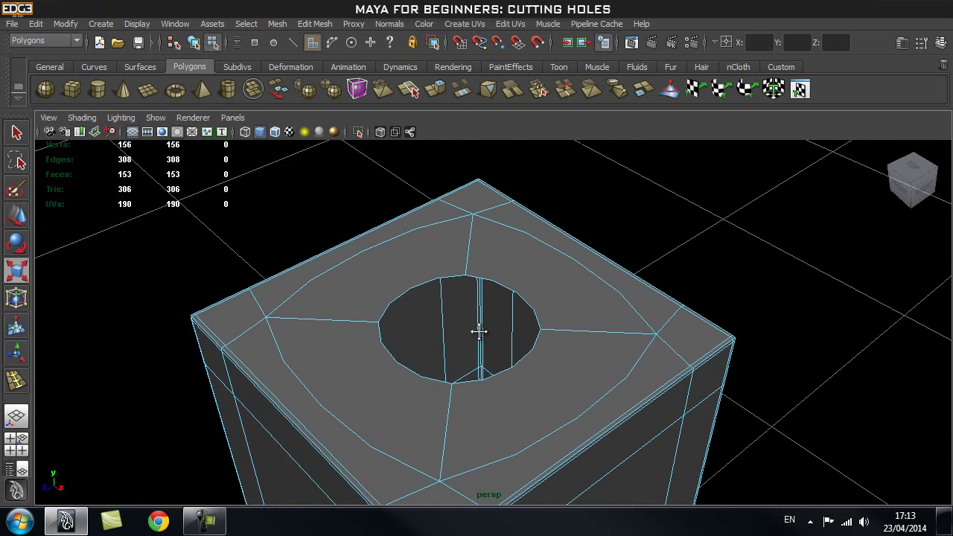
middle_click_drag(480, 345, 478, 323, "alt")
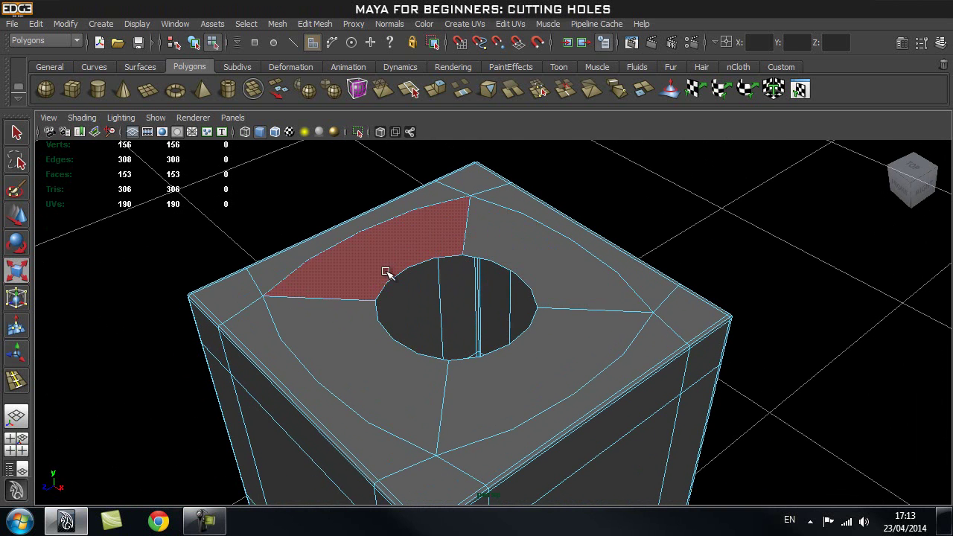
- Turn off smooth preview, then extrude the hole's border edge loop and scale it slightly inward to form a narrow rim
key("1")
right_click_drag(511, 258, 573, 216)
left_click(514, 266)
double_click(513, 266)
left_click(317, 24)
left_click(326, 62)
left_click_drag(457, 307, 448, 312)
left_click_drag(385, 302, 493, 266, "alt")
- Extrude the hole's border edges twice more, moving the last extrusion down into the cube to form the hole's inner walls
key("g")
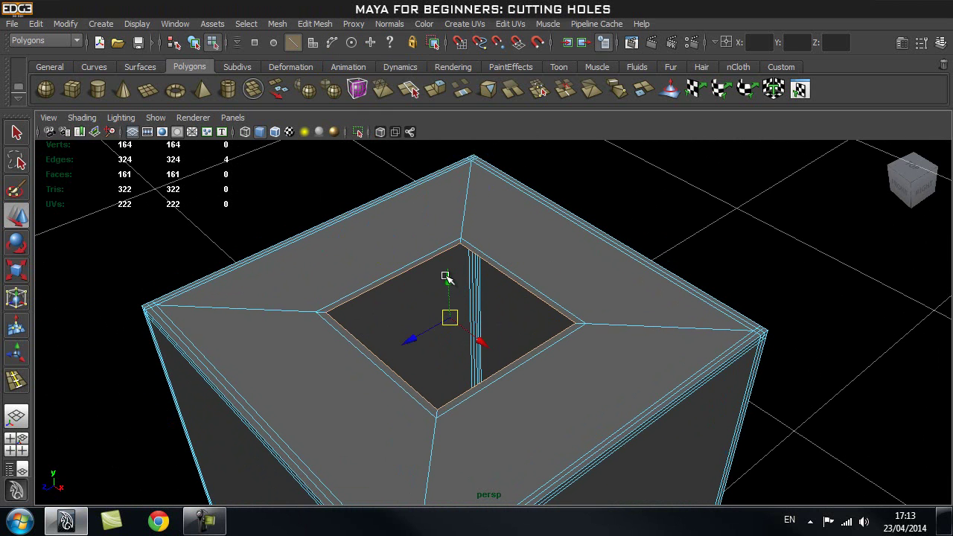
key("g")
key("w")
left_click_drag(443, 288, 436, 362)
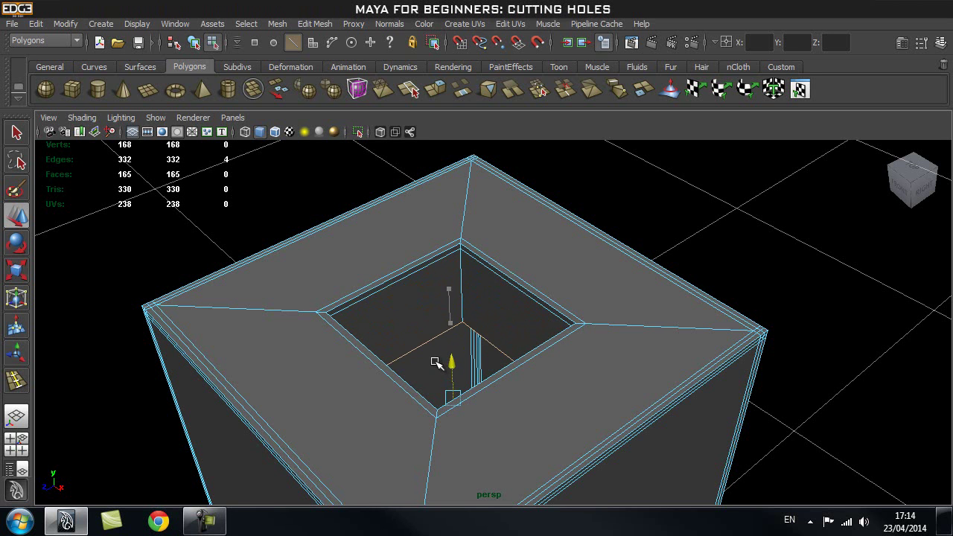
- Extrude the hole's lower border edges again, then extrude once more and scale the new edges inward to form the floor
left_click_drag(500, 290, 450, 387, "alt")
key("g")
key("w")
key("g")
key("w")
right_click_drag(360, 389, 493, 384, "alt")
left_click_drag(452, 325, 480, 354, "alt")
key("g")
key("r")
left_click_drag(452, 400, 358, 437)
- Close the remaining opening at the centre of the hole's floor
right_click_drag(406, 378, 432, 295, "shift")
left_click_drag(431, 296, 466, 378, "alt")
right_click_drag(458, 262, 405, 262)
left_click(439, 337)
left_click(416, 400, "shift")
left_click(446, 419, "shift")
left_click(465, 396, "shift")
right_click_drag(474, 348, 417, 340, "shift")
- Return to object selection, turn on smooth mesh preview for the cube, and examine the roundness of the finished hole
left_click_drag(522, 408, 438, 378, "alt")
right_click_drag(546, 326, 592, 253)
left_click(566, 271)
key("3")
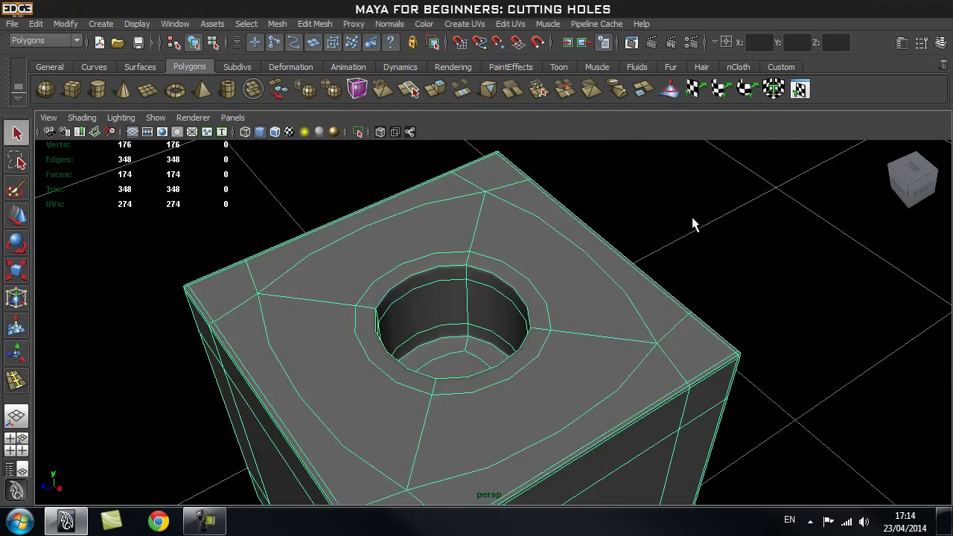
left_click(692, 219)
scroll(407, 301, "down", 3)
left_click_drag(487, 299, 469, 304, "alt")
scroll(588, 321, "up", 3)
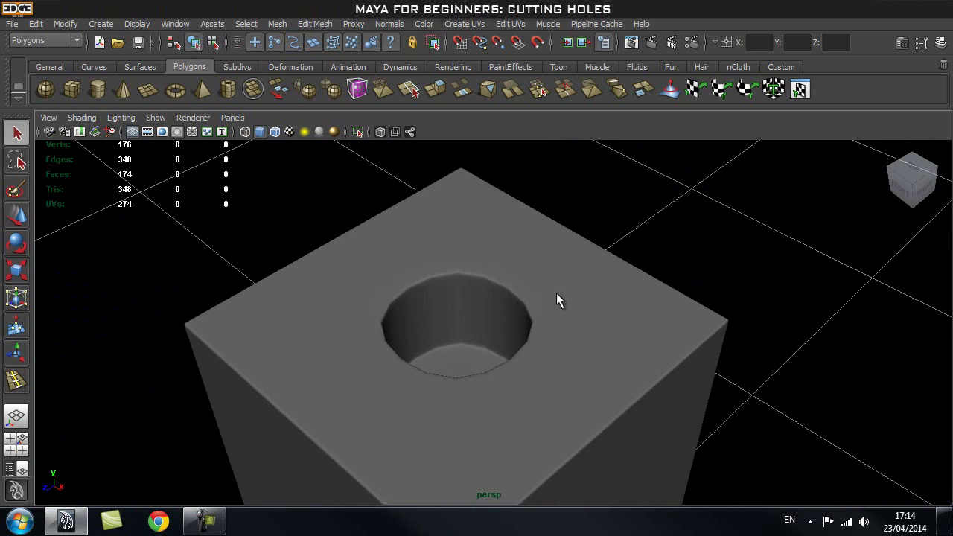
scroll(584, 356, "down", 5)
left_click_drag(584, 356, 446, 357, "alt")
- Compare the cube's hole with smooth preview off and on, then switch the cube back to its unsmoothed display
left_click(442, 331)
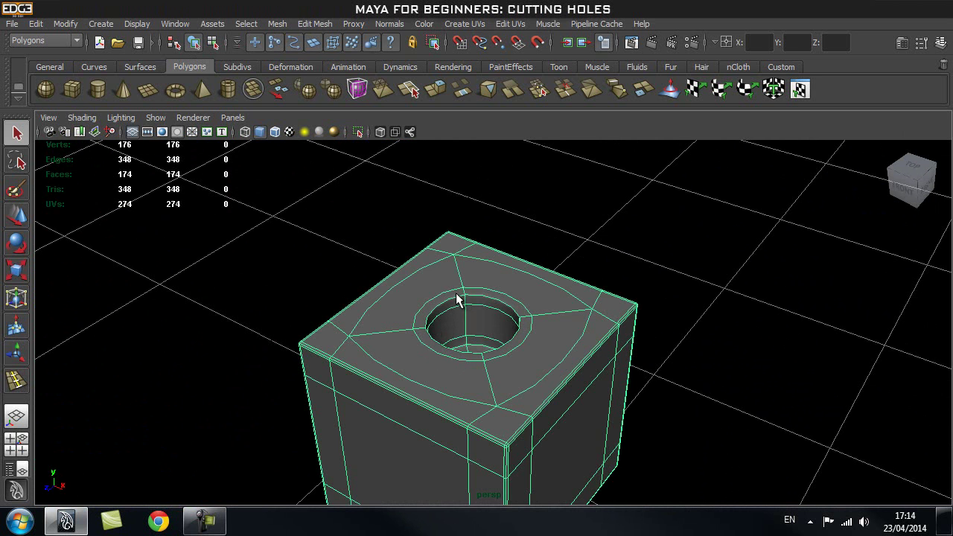
key("1")
key("3")
left_click(707, 307)
left_click_drag(707, 307, 530, 370, "alt")
right_click_drag(529, 370, 506, 373, "alt")
left_click_drag(506, 372, 493, 283, "alt")
left_click(494, 280)
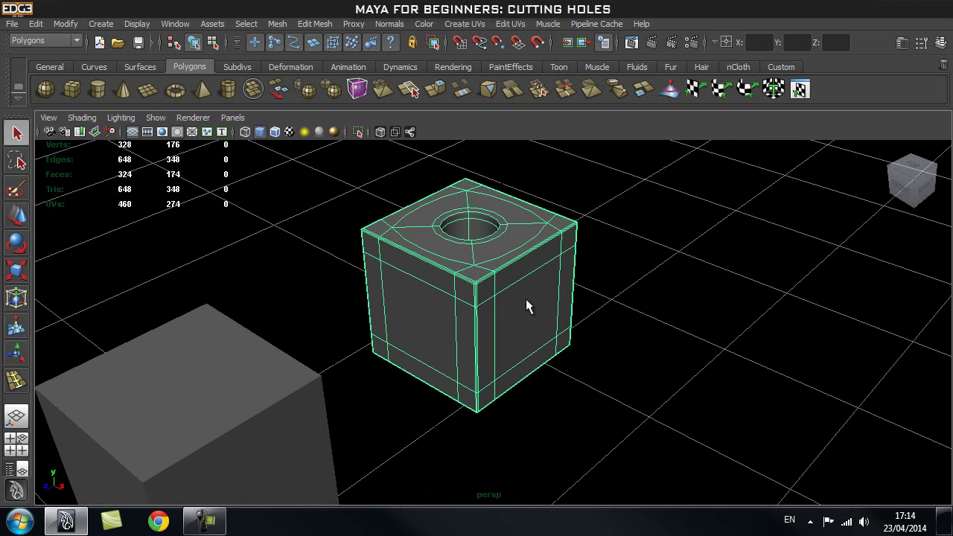
key("1")
right_click_drag(492, 278, 435, 354, "alt")
middle_click_drag(423, 372, 457, 298, "alt")
left_click(355, 312)
key("ctrl+d")
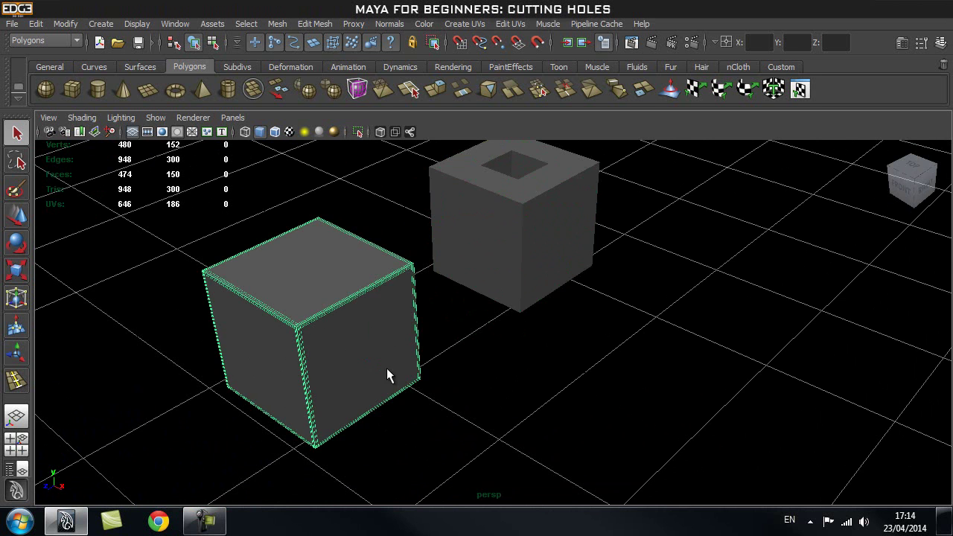
scroll(387, 368, "down", 3)
middle_click_drag(399, 374, 426, 345, "alt")
key("w")
key("ctrl+d")
left_click_drag(430, 312, 629, 374)
middle_click_drag(473, 402, 444, 360, "alt")
key("Delete")
- Duplicate the uncut solid cube and move the copy to an empty area of the grid beside it
left_click(353, 270)
middle_click_drag(354, 255, 449, 321, "alt")
right_click_drag(449, 321, 536, 337, "alt")
middle_click_drag(537, 339, 503, 296, "alt")
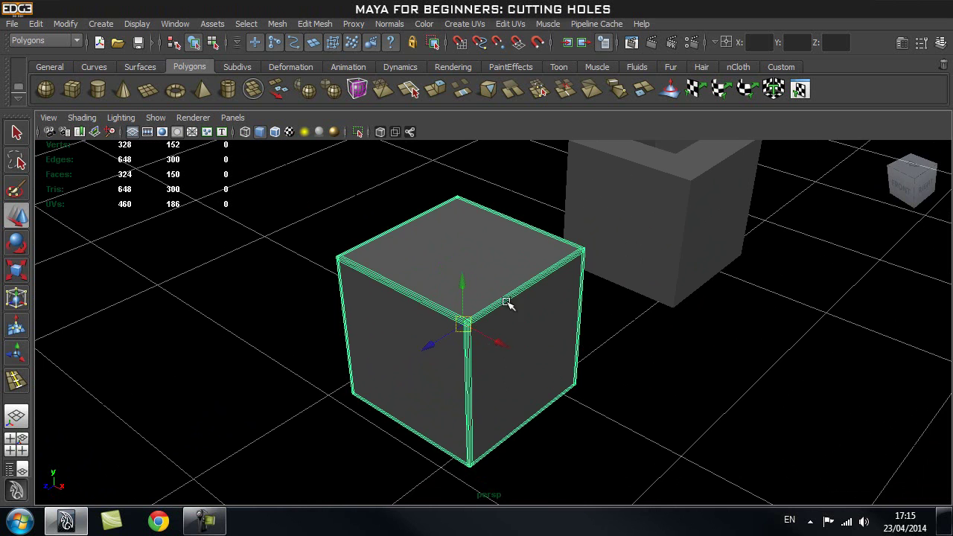
right_click_drag(576, 344, 501, 361, "alt")
middle_click_drag(517, 364, 477, 333, "alt")
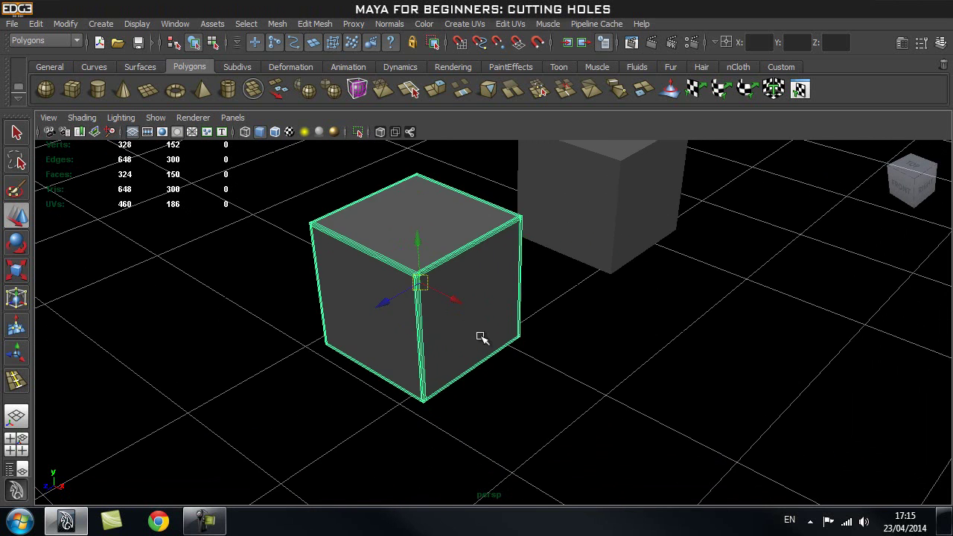
right_click_drag(584, 319, 489, 320, "alt")
left_click_drag(488, 320, 457, 304, "alt")
right_click_drag(457, 304, 495, 323, "alt")
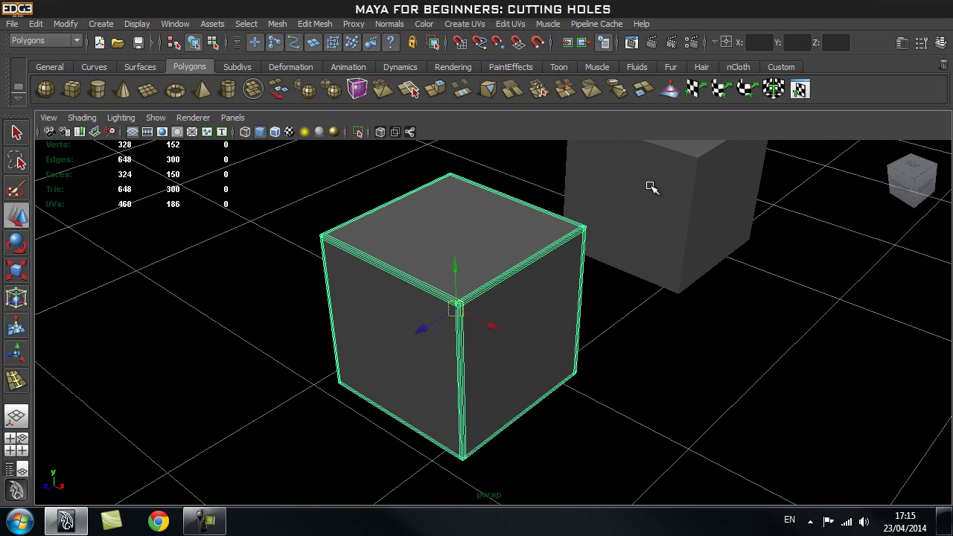
right_click_drag(578, 323, 502, 338, "alt")
key("ctrl+d")
left_click_drag(502, 331, 751, 431)
middle_click_drag(751, 431, 558, 341, "alt")
- Extrude the top face of the copied cube and scale it inward to about half its size
left_click_drag(485, 319, 589, 330, "alt")
left_click_drag(523, 332, 533, 294, "alt")
middle_click_drag(501, 360, 498, 342, "alt")
left_click_drag(425, 350, 476, 297, "alt")
key("q")
right_click_drag(484, 310, 483, 309)
left_click(457, 277)
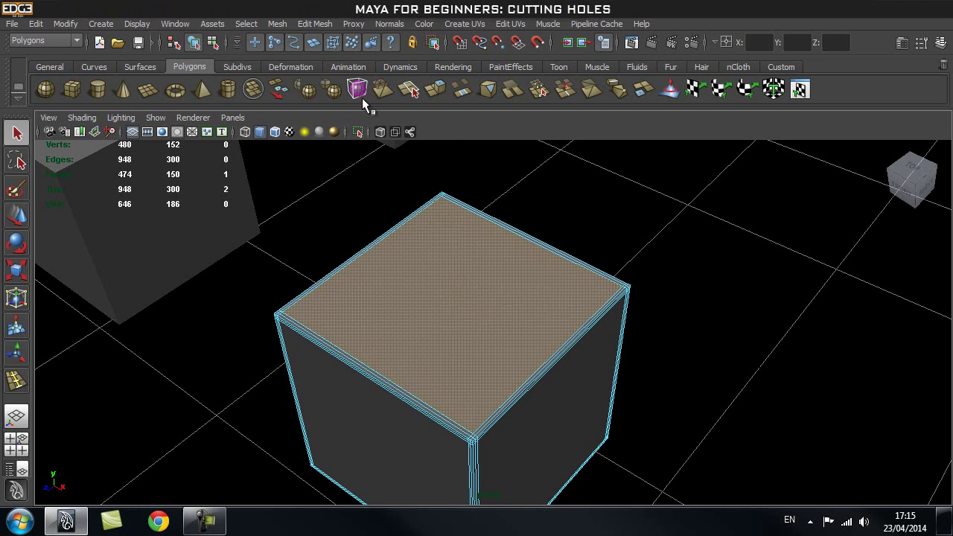
left_click(314, 24)
left_click(335, 51)
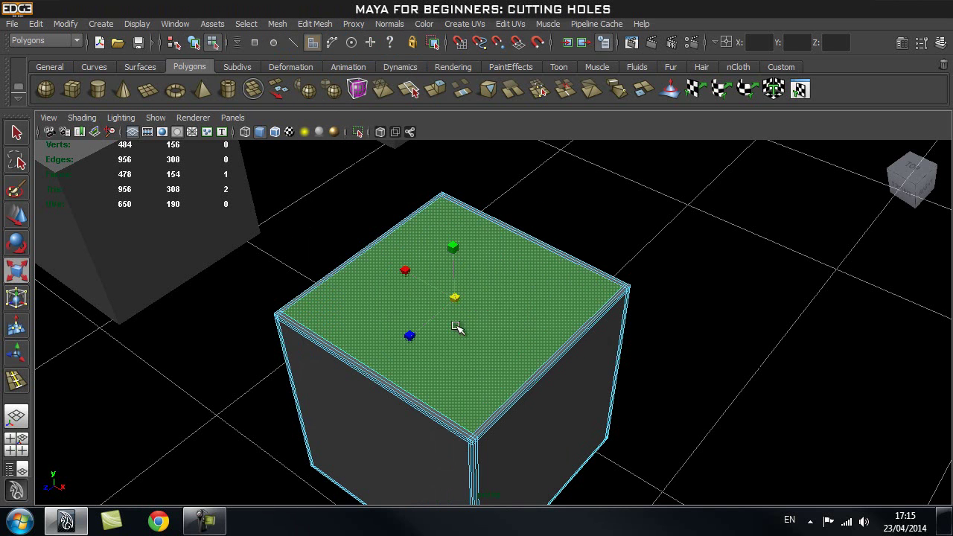
left_click_drag(455, 300, 367, 335)
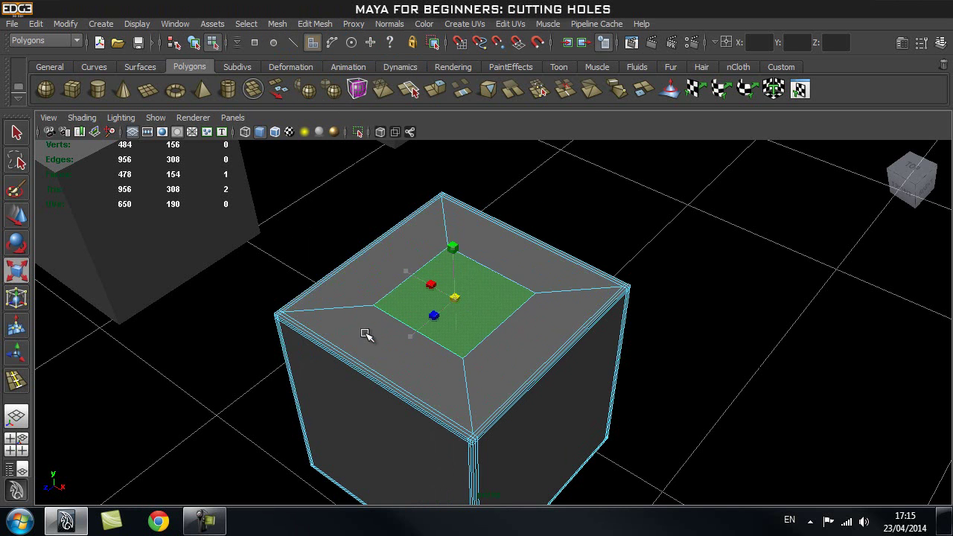
- Delete the inset face on the cube's top to open a square hole, then reselect the cube as an object
right_click_drag(334, 332, 446, 328, "alt")
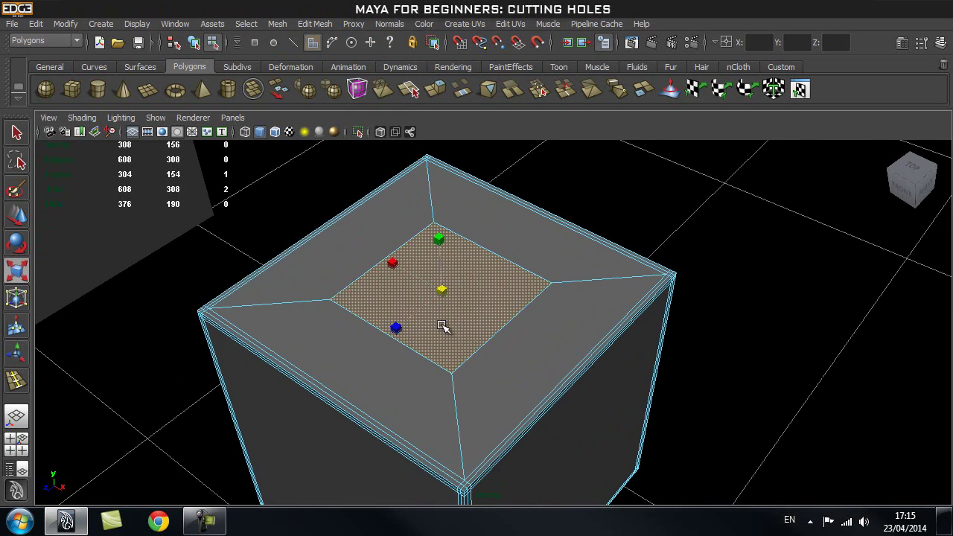
middle_click_drag(454, 303, 481, 339, "alt")
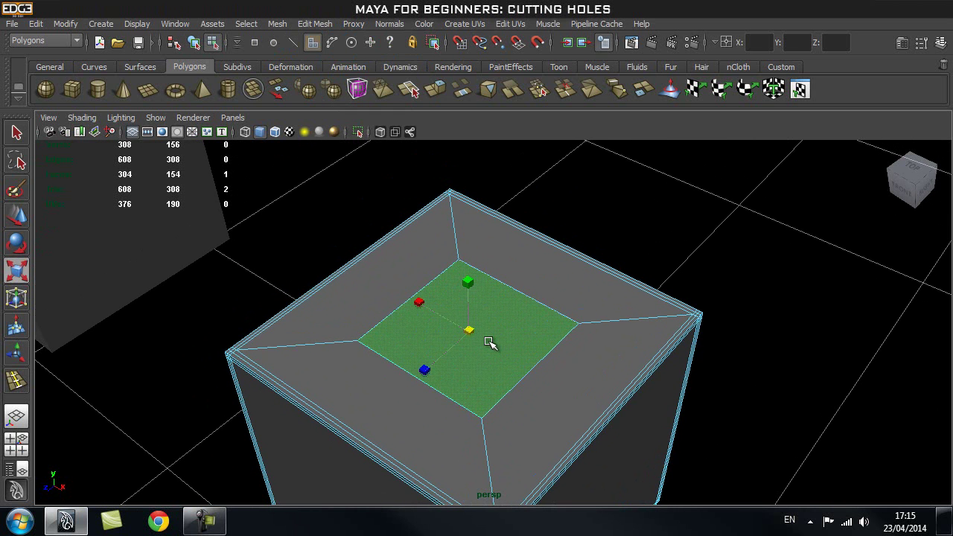
key("Delete")
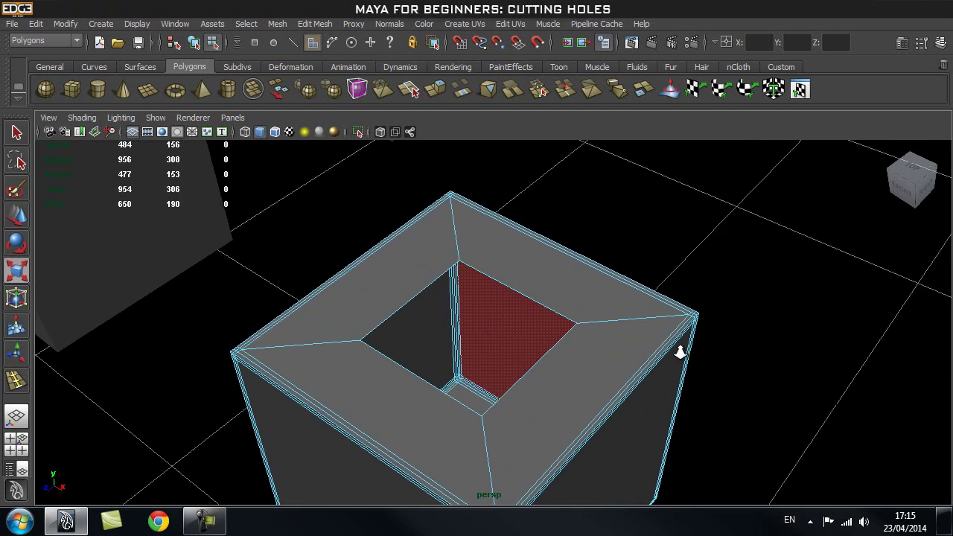
right_click_drag(688, 356, 511, 348, "alt")
right_click_drag(601, 239, 476, 233, "alt")
middle_click_drag(476, 233, 494, 277, "alt")
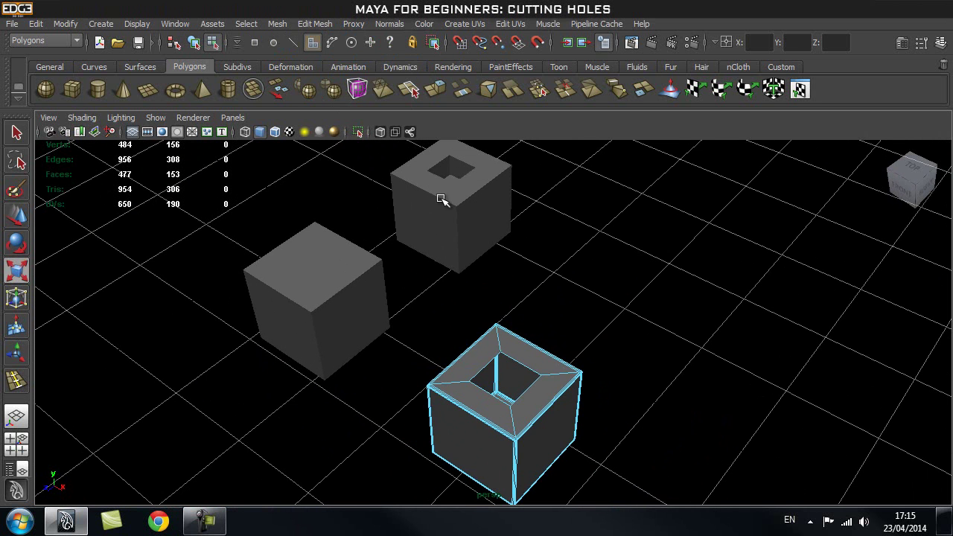
left_click(465, 228)
right_click_drag(478, 231, 521, 199)
left_click(520, 347)
right_click_drag(378, 406, 596, 367, "alt")
left_click_drag(596, 366, 472, 268, "alt")
right_click_drag(586, 334, 527, 330, "alt")
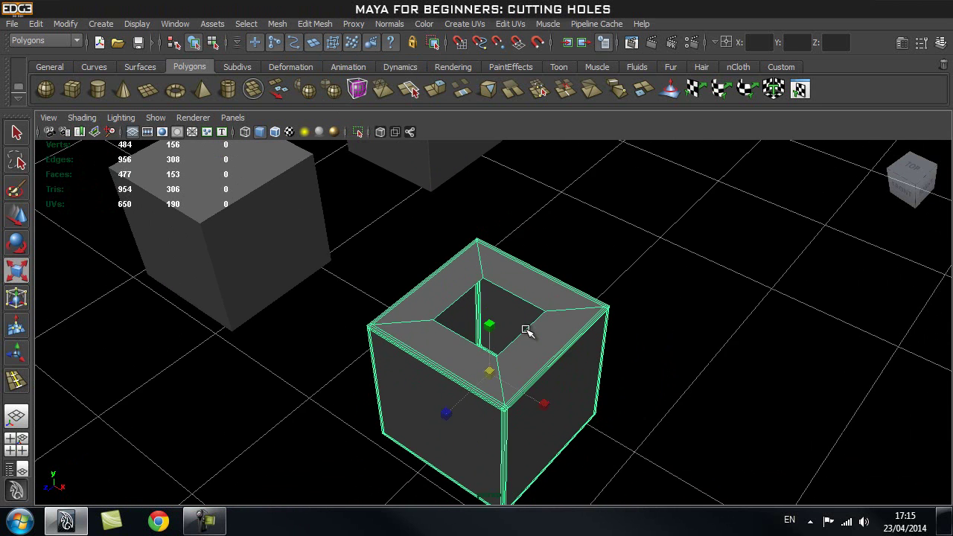
left_click_drag(527, 330, 524, 297, "alt")
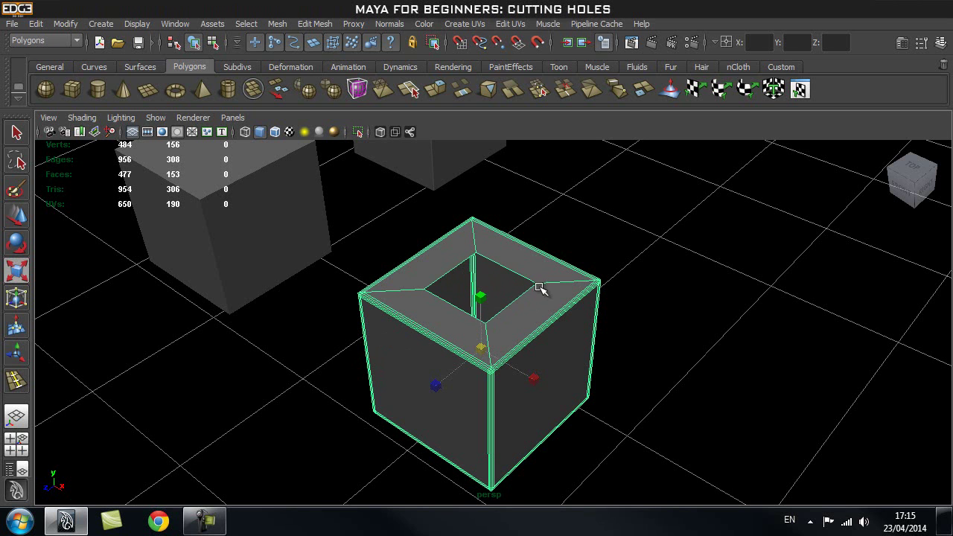
right_click_drag(552, 323, 442, 336, "alt")
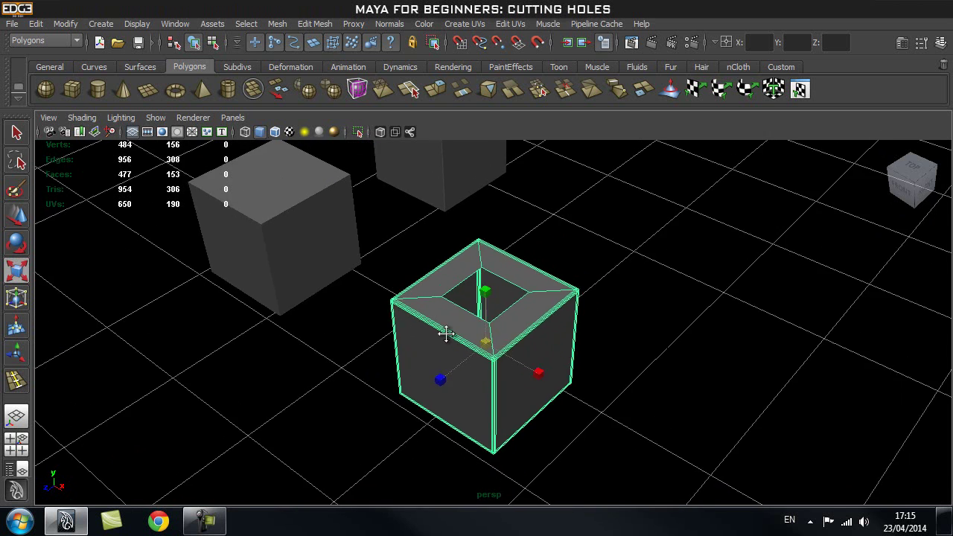
middle_click_drag(442, 335, 492, 303, "alt")
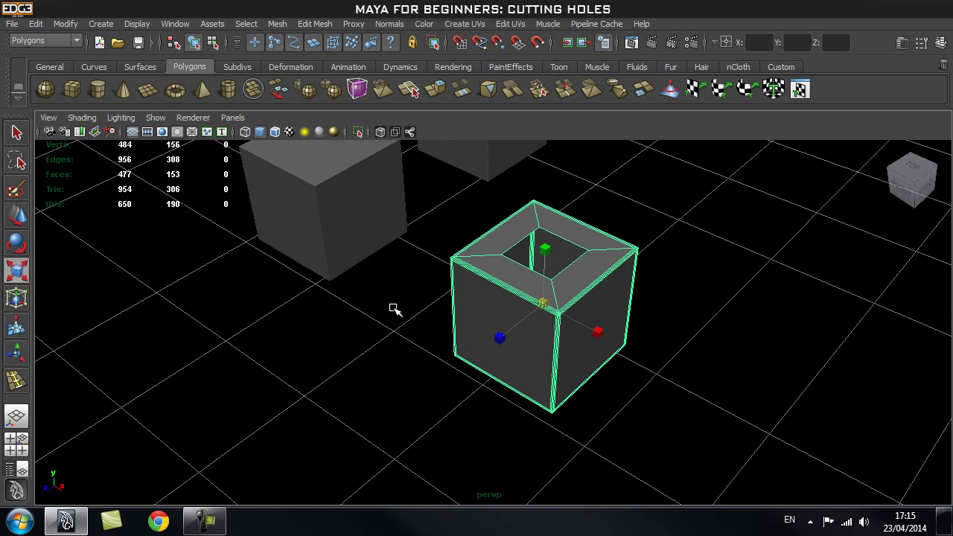
- Create a polygon pipe and move it along Z to about 2.516, clear of the cubes
left_click(231, 90)
key("w")
right_click_drag(351, 308, 407, 256, "alt")
left_click_drag(395, 266, 238, 346)
middle_click_drag(268, 349, 319, 295, "alt")
- Set the pipe's Subdivisions Axis to 8 in its polyPipe1 inputs
key("ctrl+a")
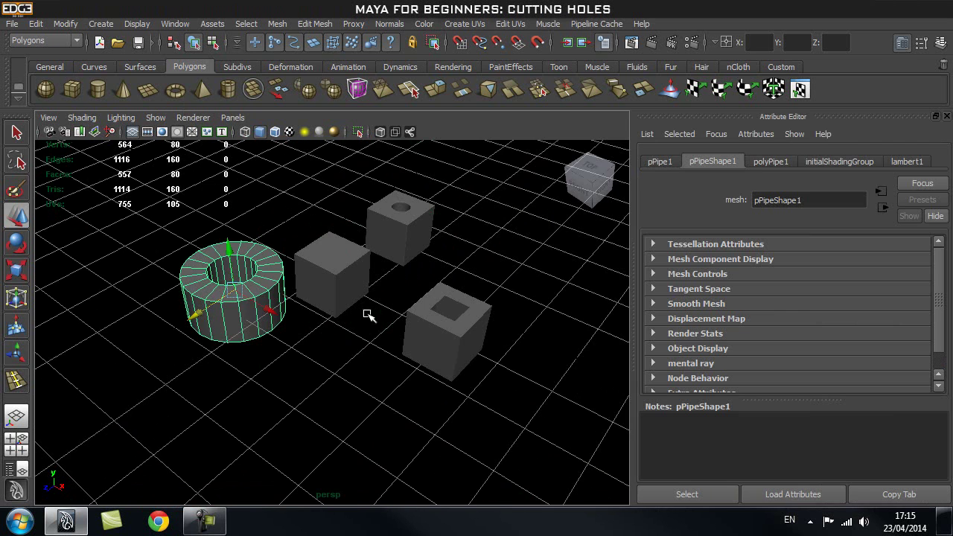
left_click_drag(340, 255, 490, 291, "alt")
key("ctrl+a")
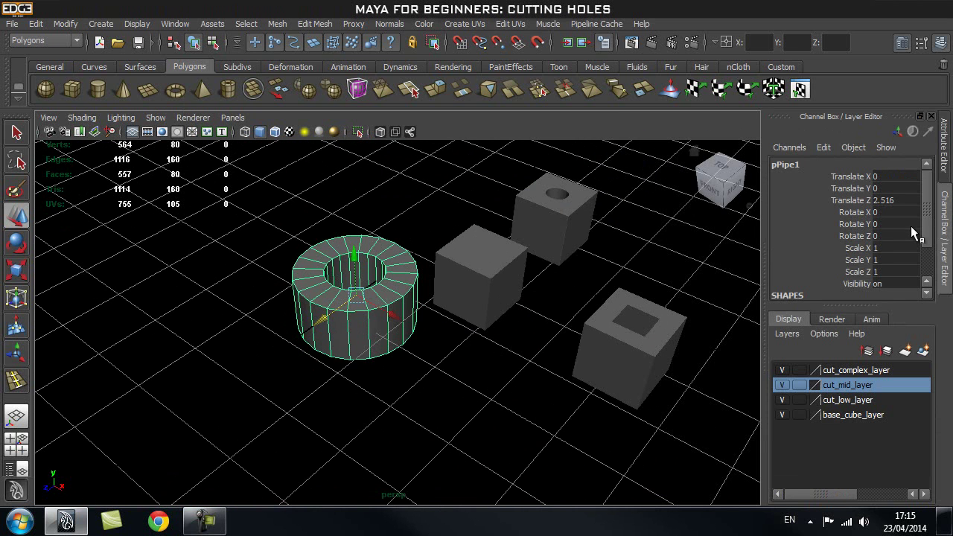
scroll(927, 213, "down", 2)
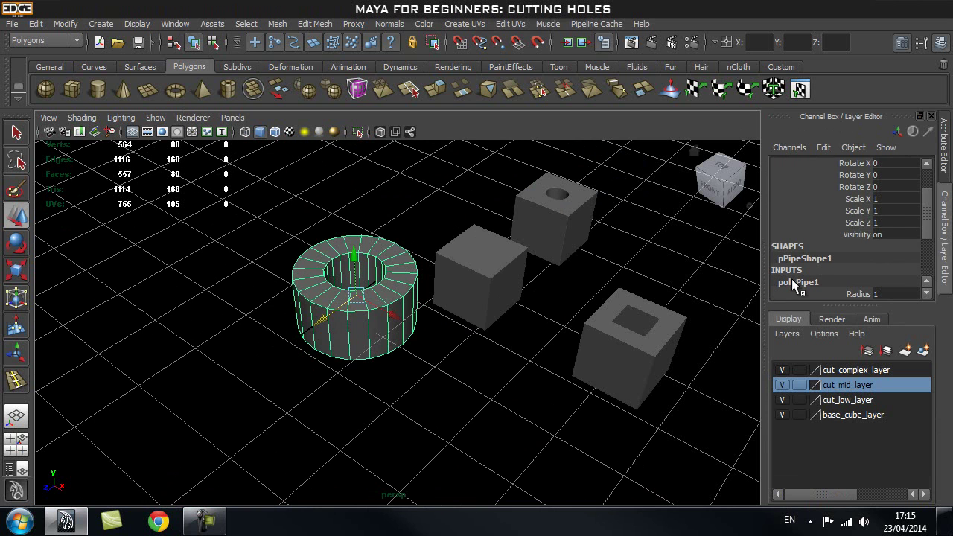
scroll(920, 213, "down", 3)
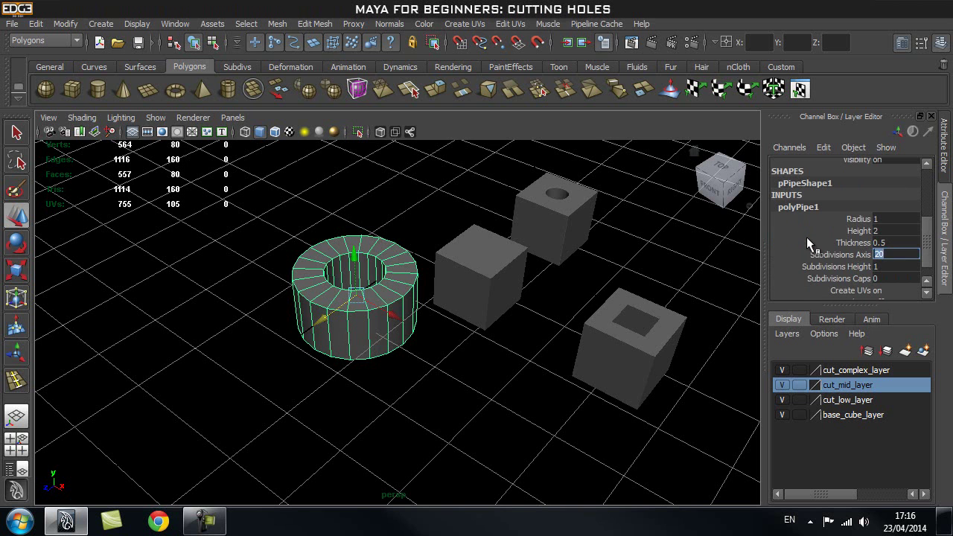
type("8")
key("Return")
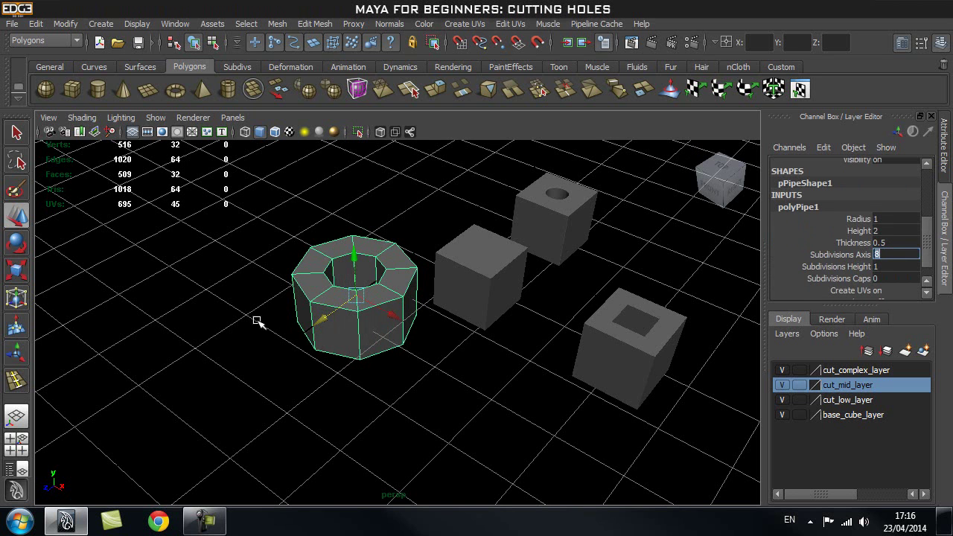
- Examine the eight-sided pipe from several angles and compare its opening with the holes in the cubes
left_click(329, 192)
right_click_drag(331, 212, 396, 224, "alt")
middle_click_drag(396, 223, 423, 273, "alt")
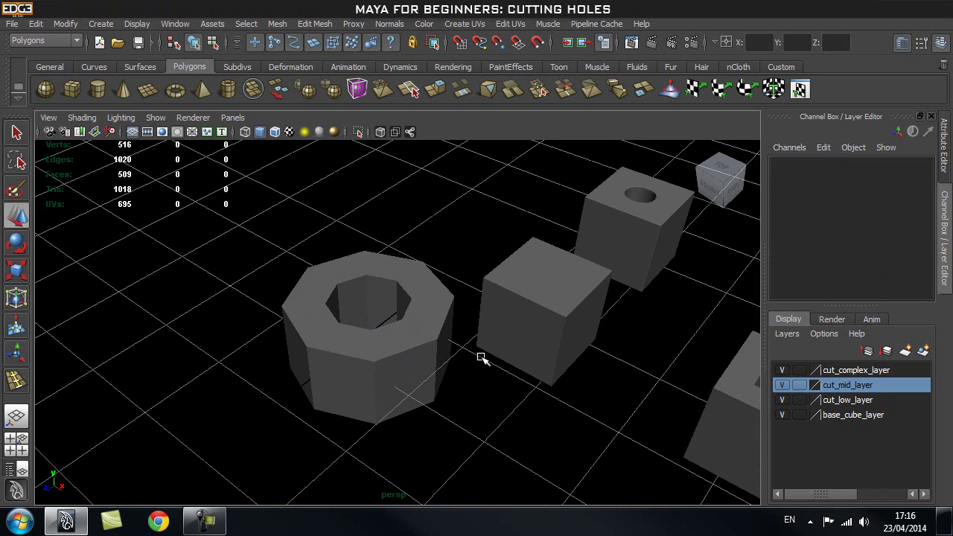
left_click_drag(277, 332, 430, 296, "alt")
left_click(442, 278)
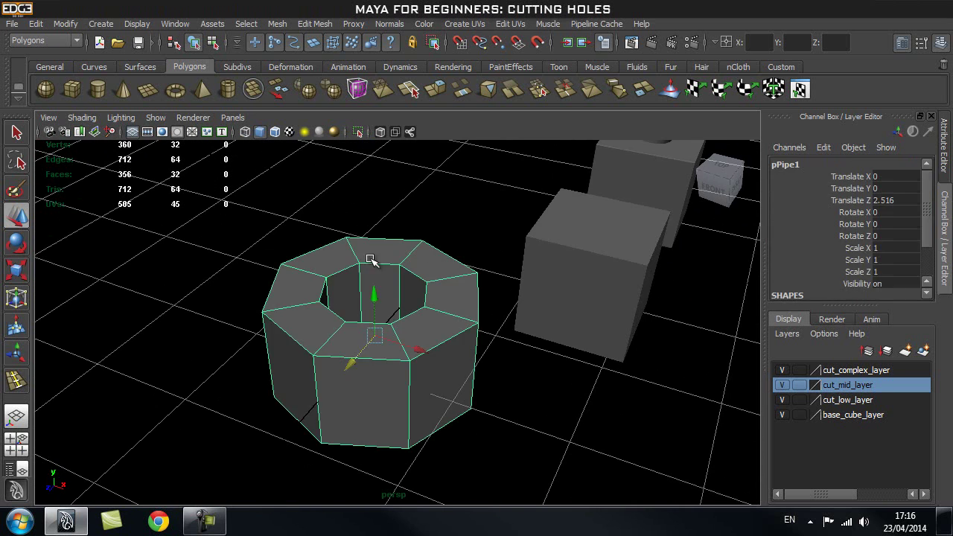
scroll(928, 210, "down", 1)
left_click_drag(420, 302, 694, 332, "alt")
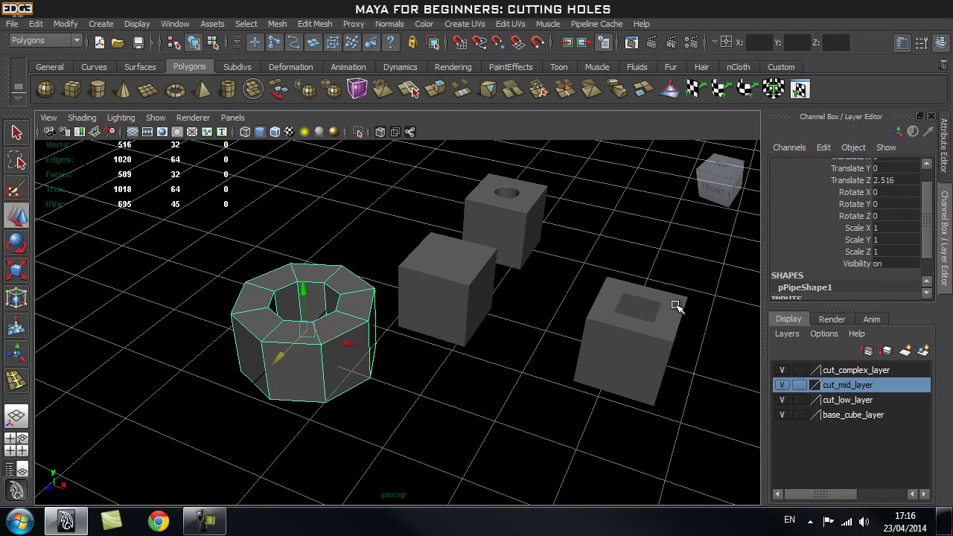
- Inspect the pipe's top ring up close and review the subdivision settings in its polyPipe1 inputs
middle_click_drag(316, 276, 400, 284, "alt")
right_click_drag(401, 283, 428, 321, "alt")
left_click_drag(403, 322, 395, 302, "alt")
left_click_drag(337, 263, 387, 288, "alt")
right_click_drag(310, 308, 425, 305, "alt")
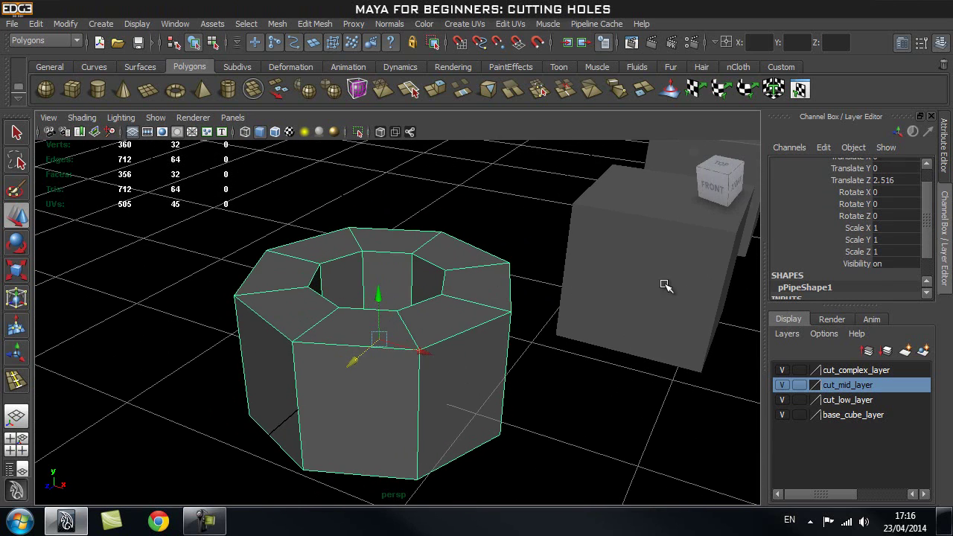
left_click_drag(929, 234, 929, 250)
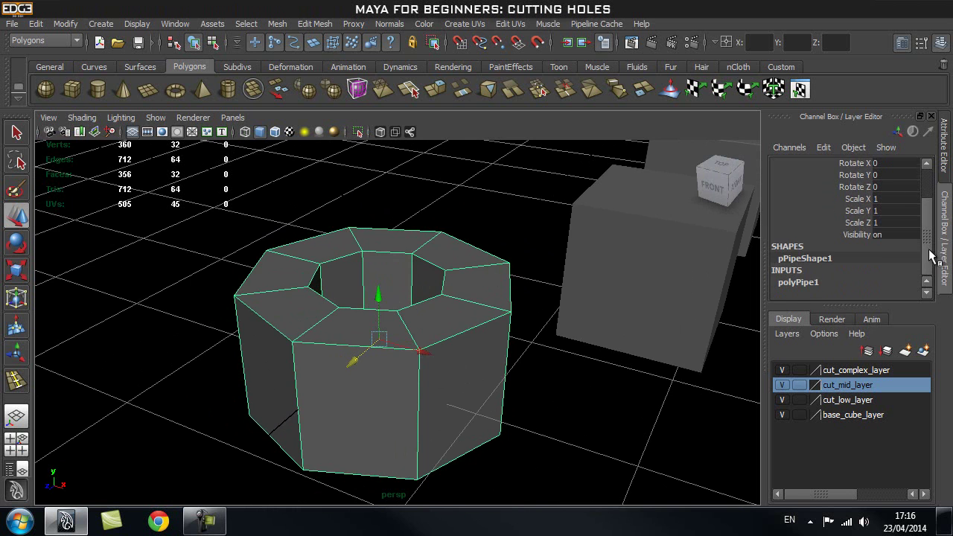
left_click(811, 283)
scroll(929, 233, "down", 3)
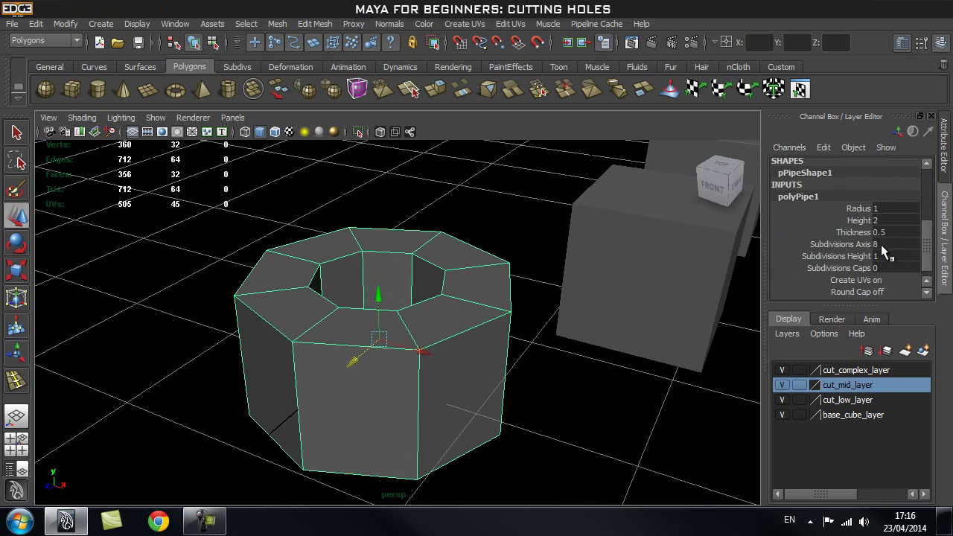
- Delete the pipe's side and bottom faces, keeping only the flat octagonal ring on top, and return to object selection
left_click_drag(324, 297, 387, 291, "alt")
right_click(385, 297)
left_click(385, 297)
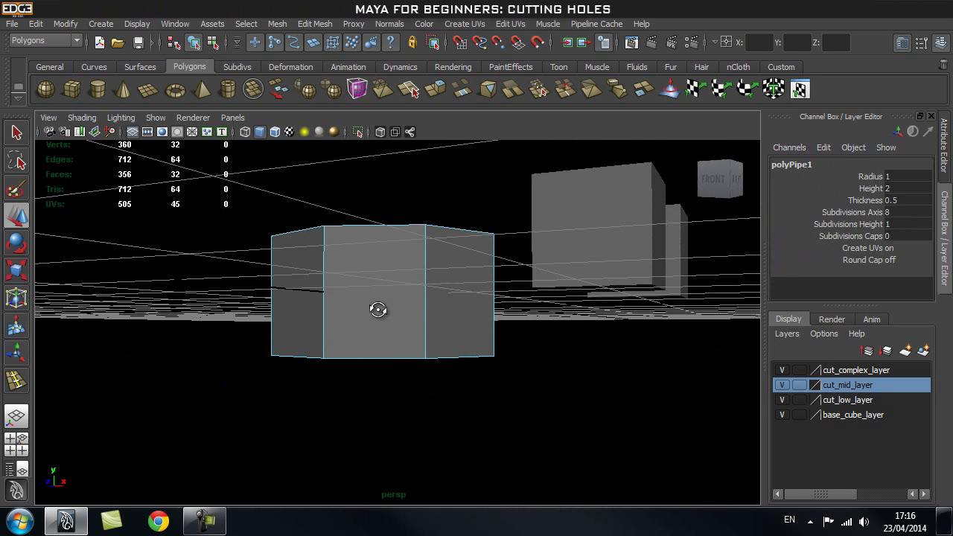
left_click_drag(137, 298, 455, 417)
key("Delete")
right_click(461, 301)
left_click(521, 238)
left_click(456, 268)
- Move the flat octagonal ring farther from the cubes along Z to 4.188
left_click_drag(455, 268, 345, 291, "alt")
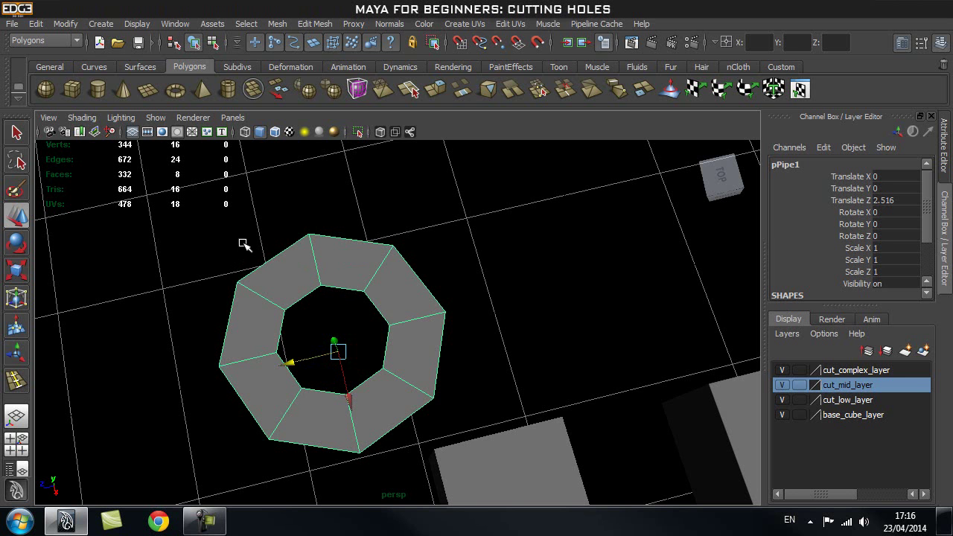
right_click_drag(421, 423, 387, 372, "alt")
middle_click_drag(428, 417, 404, 347, "alt")
left_click_drag(404, 347, 468, 325, "alt")
middle_click_drag(232, 243, 340, 294, "alt")
left_click_drag(330, 320, 223, 313)
- In the top view, snap the ring's upper-left outer vertex along X into line with its leftmost vertex
key("space")
key("f")
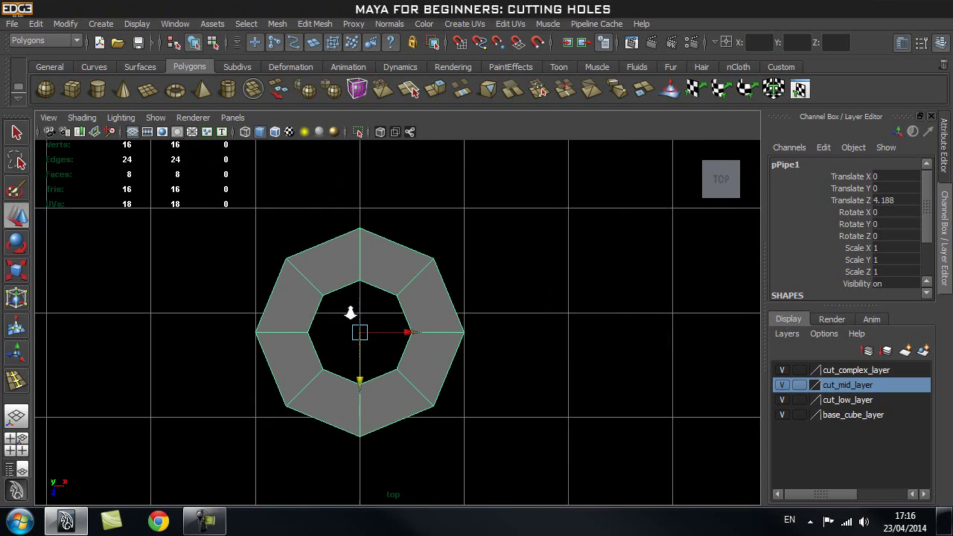
right_click_drag(322, 263, 257, 261)
left_click_drag(237, 224, 320, 274)
key("v")
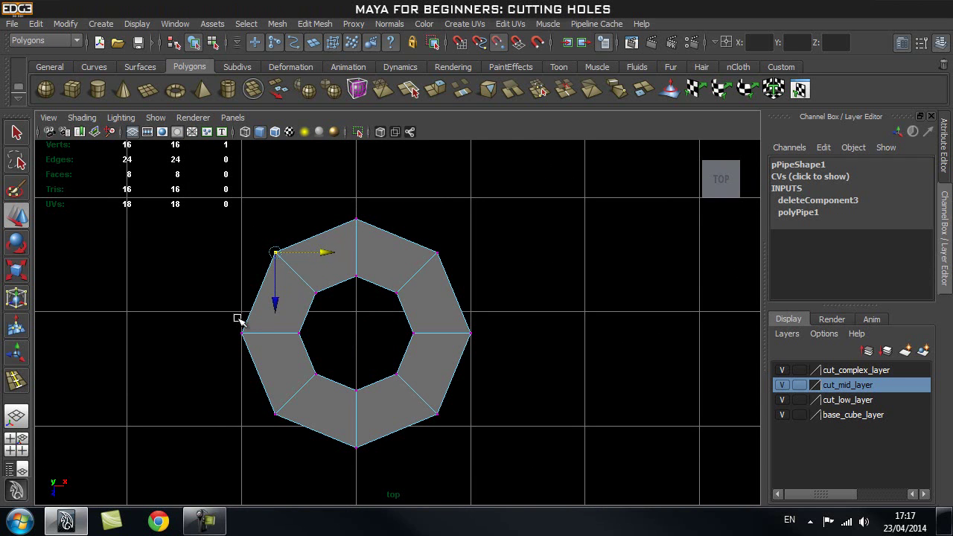
middle_click_drag(243, 333, 242, 333)
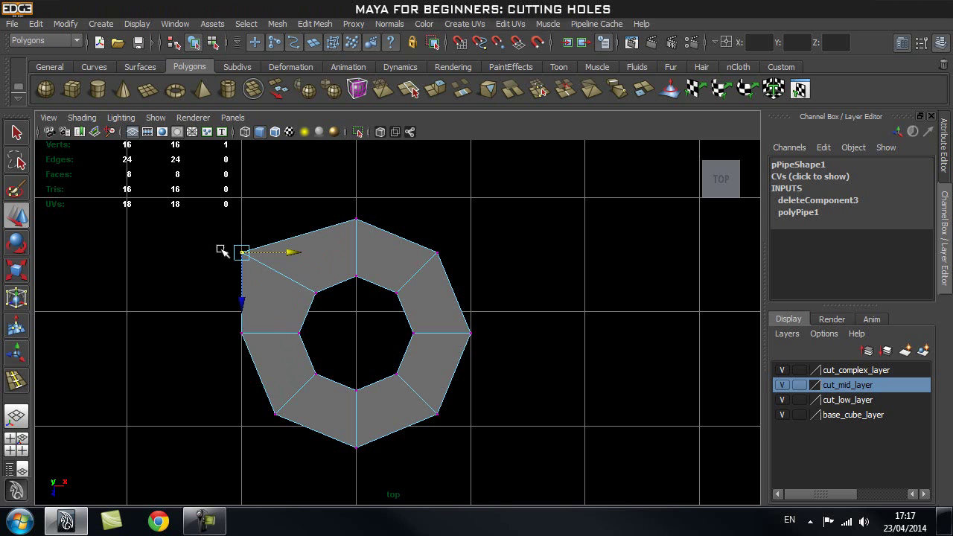
- Snap the ring's upper-left outer vertex along Z into line with its topmost vertex, squaring that corner
key("v")
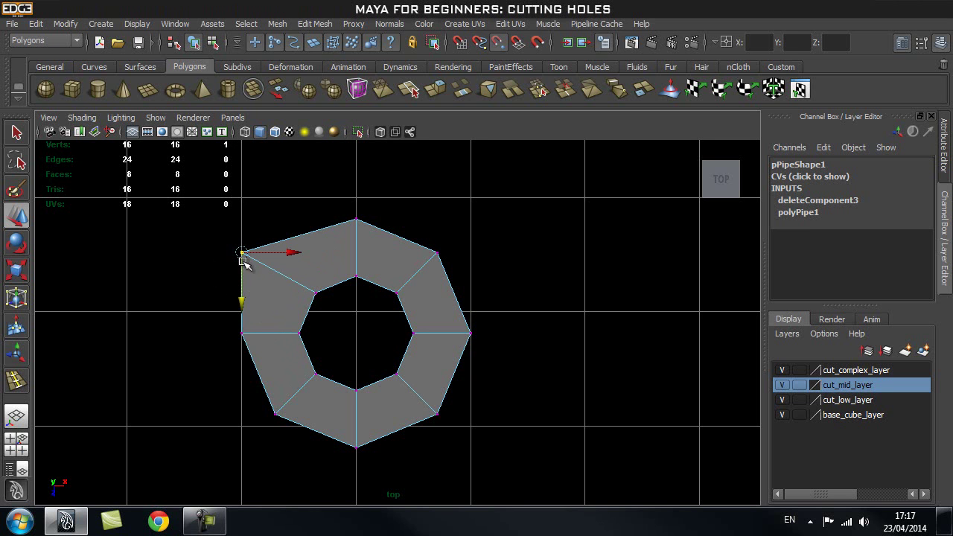
middle_click(356, 217)
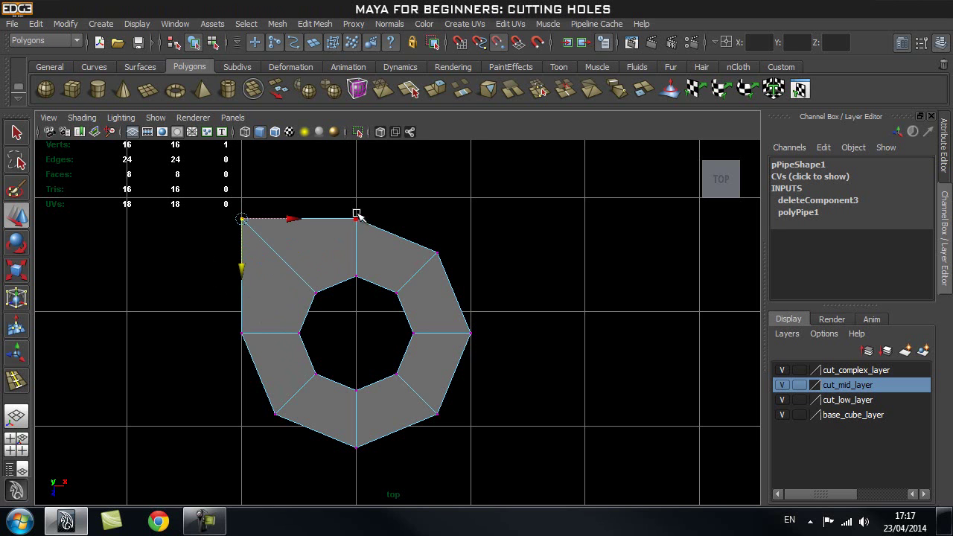
right_click_drag(328, 251, 339, 251, "alt")
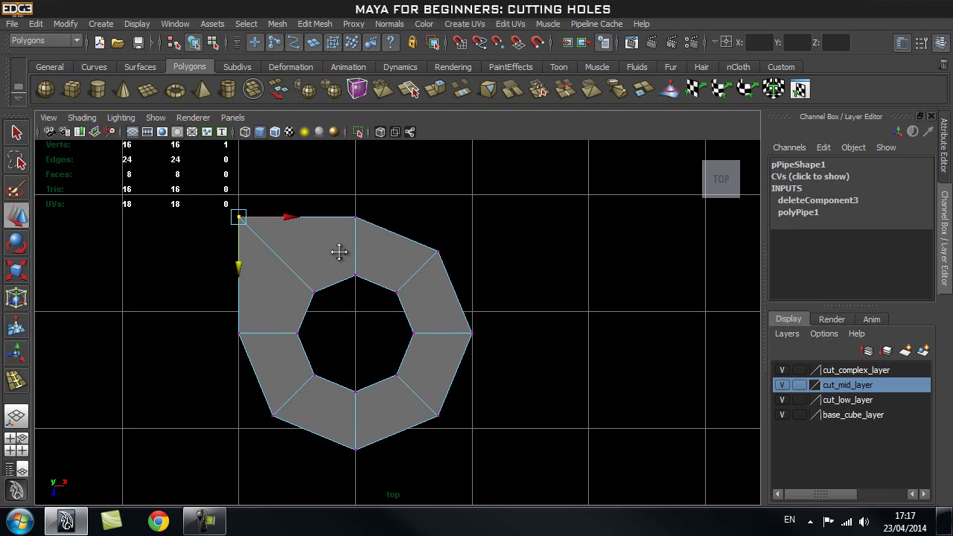
middle_click_drag(338, 251, 347, 243, "alt")
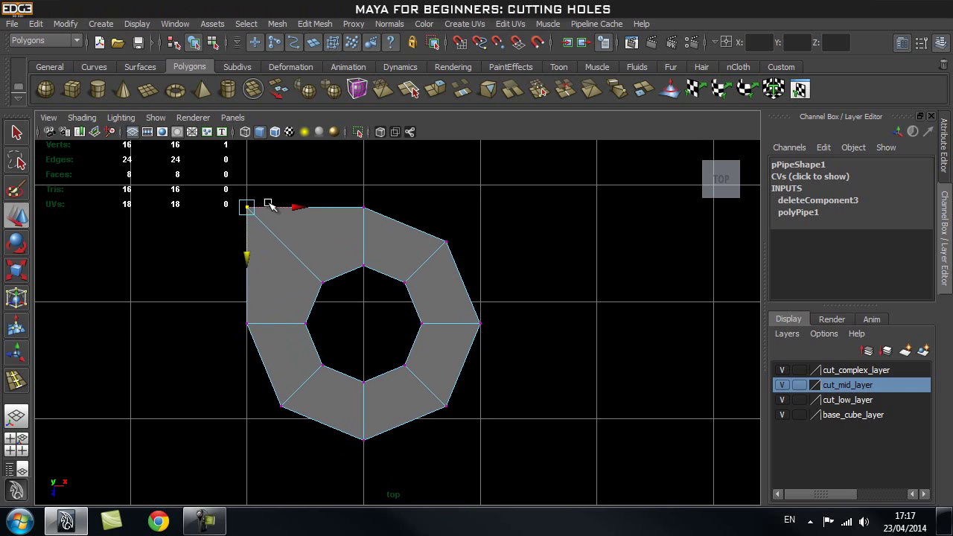
scroll(317, 273, "down", 2)
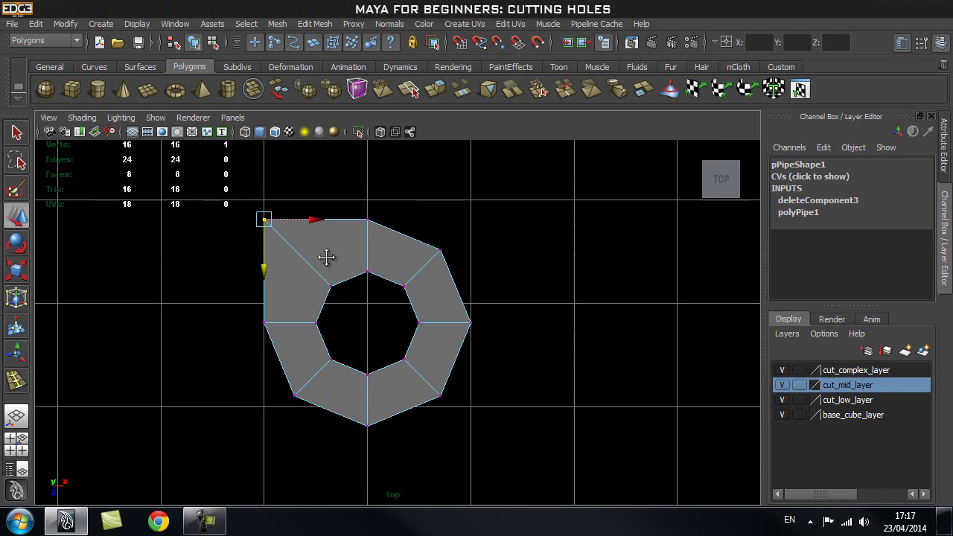
- Snap the ring's lower-left outer vertex into line with its leftmost and bottommost vertices to form a square corner
middle_click_drag(317, 272, 341, 211, "alt")
left_click(320, 335)
left_click_drag(362, 332, 365, 333)
key("v")
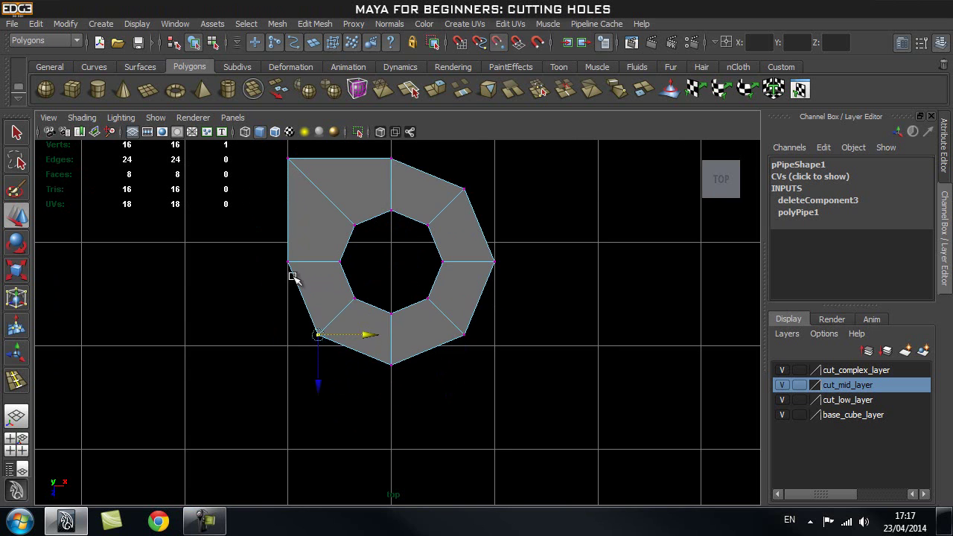
middle_click(290, 261)
left_click(284, 381)
middle_click_drag(284, 382, 394, 364)
- Snap the ring's lower-right outer vertex into line with its bottommost and rightmost vertices to form a square corner
left_click(463, 334)
left_click(513, 364)
key("v")
middle_click_drag(491, 267, 498, 261)
- Snap the ring's upper-right outer vertex into line with its rightmost and topmost vertices, completing the square outline
left_click(465, 192)
left_click(516, 191)
key("v")
left_click(498, 237)
key("v")
middle_click_drag(393, 160, 395, 161)
middle_click_drag(412, 237, 422, 263, "alt")
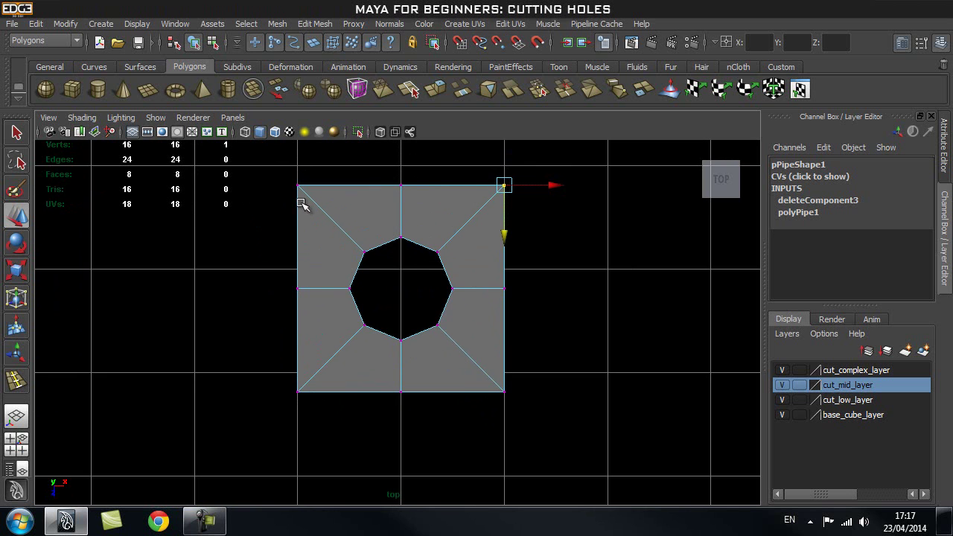
- Select the octagonal inner edge loop and scale it outward evenly until it nearly reaches the square outline
right_click_drag(473, 244, 428, 198, "alt")
key("q")
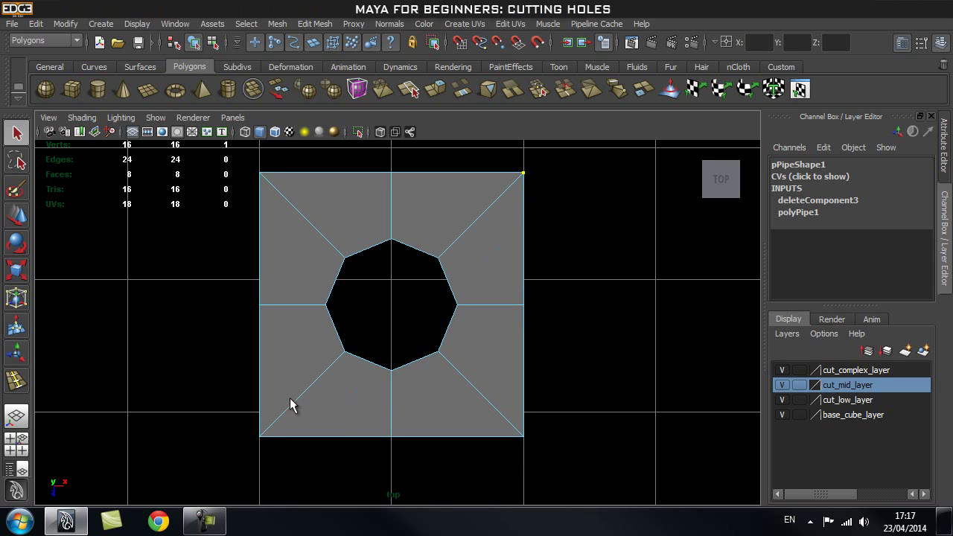
right_click_drag(589, 334, 413, 355, "alt")
right_click_drag(251, 294, 638, 311, "alt")
right_click_drag(418, 263, 416, 216)
double_click(414, 276)
key("r")
left_click_drag(387, 317, 446, 325)
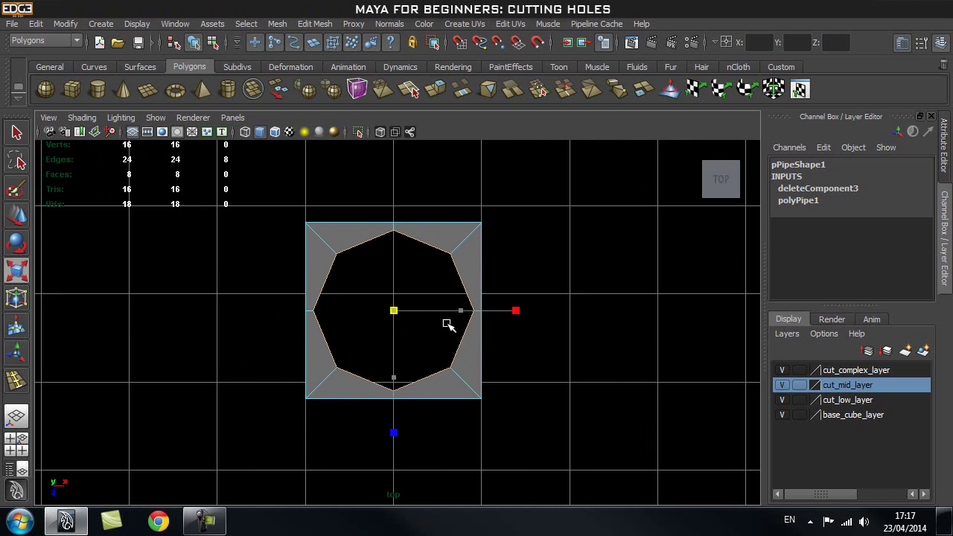
scroll(339, 294, "up", 2)
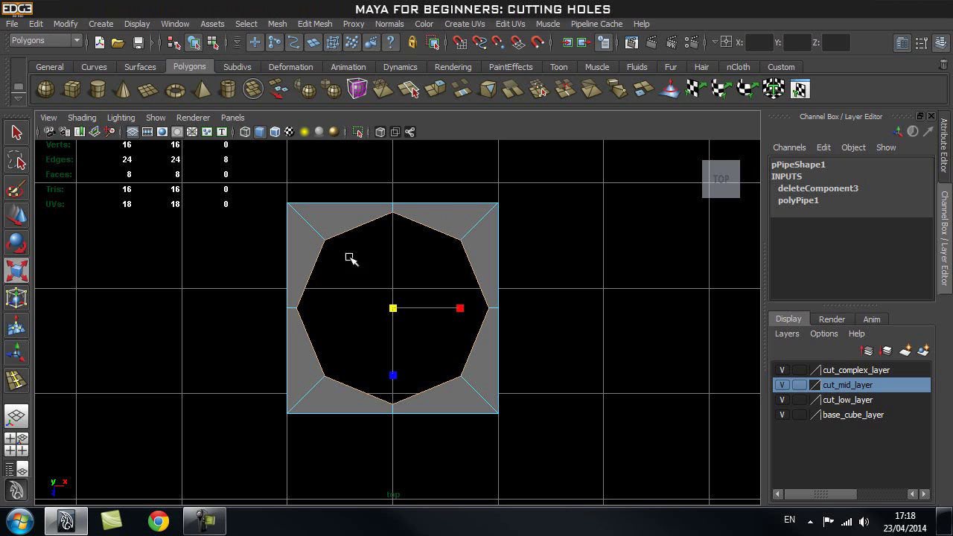
- Extrude the octagonal edge loop and scale the new edges slightly inward to form a thin border around the hole
left_click(313, 24)
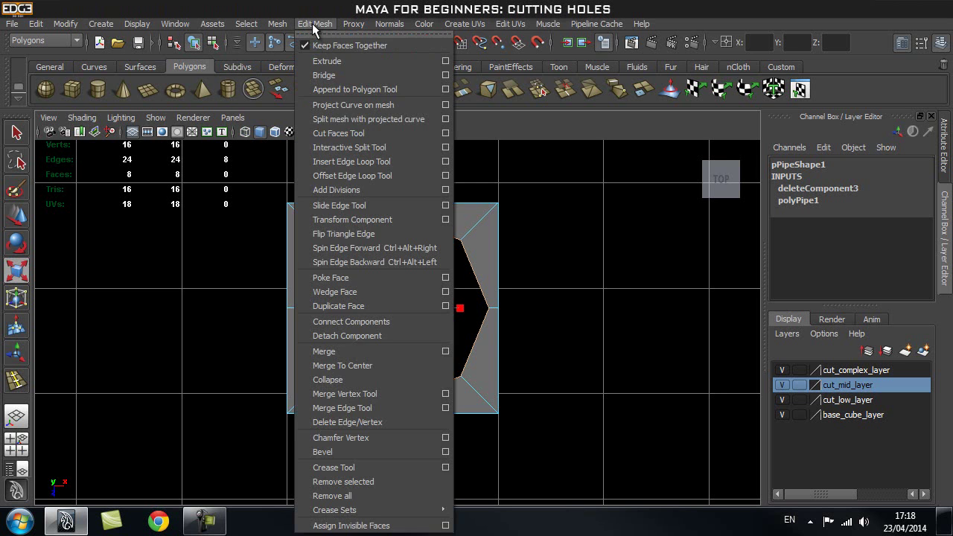
left_click(320, 64)
left_click_drag(392, 311, 398, 306)
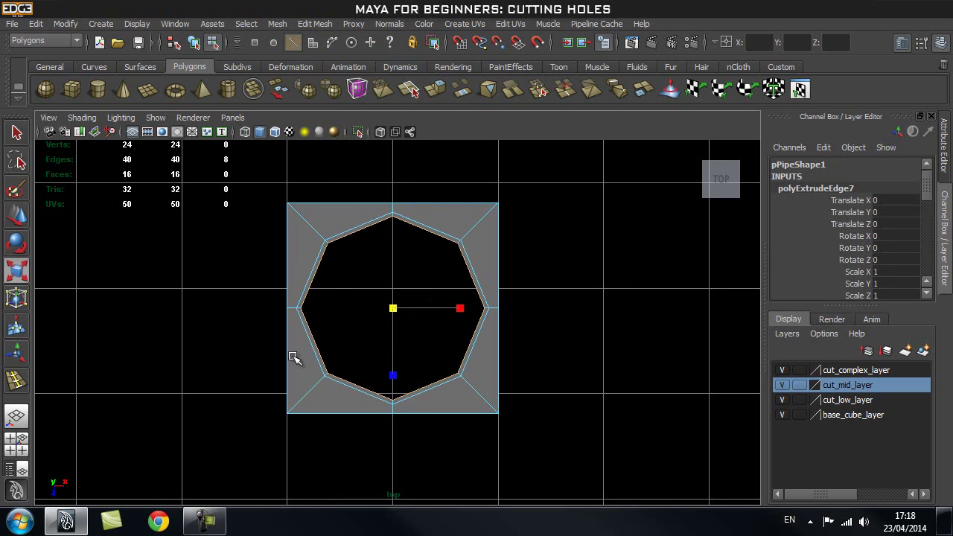
key("q")
- Return to object selection in the perspective view and move the square ring along X to 3.116
right_click_drag(474, 228, 556, 196)
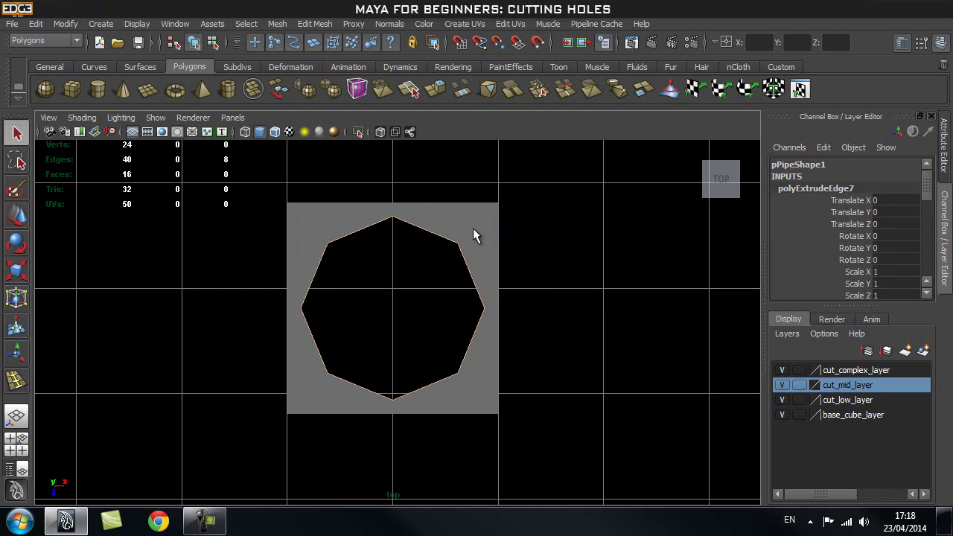
key("space")
left_click_drag(472, 227, 480, 210)
left_click_drag(416, 363, 374, 333, "alt")
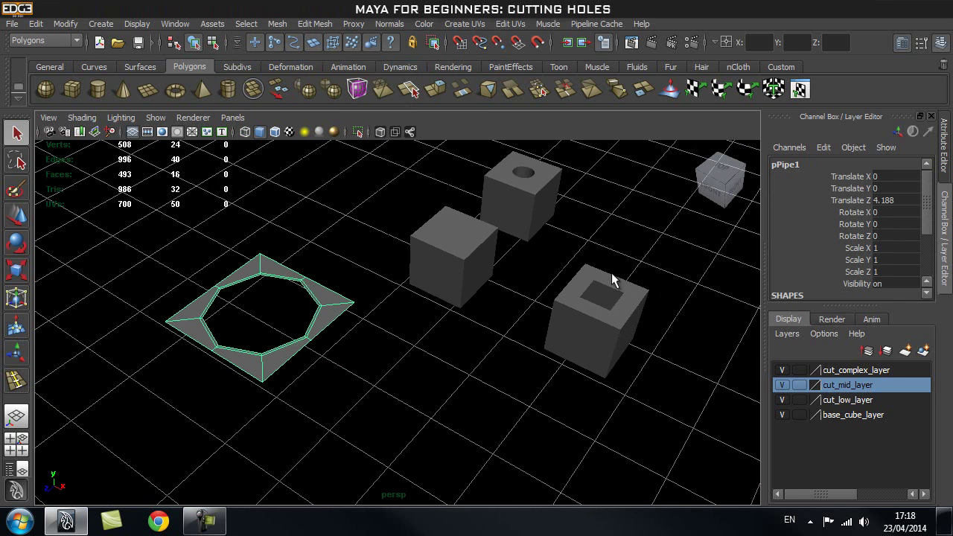
left_click_drag(615, 297, 329, 318, "alt")
key("w")
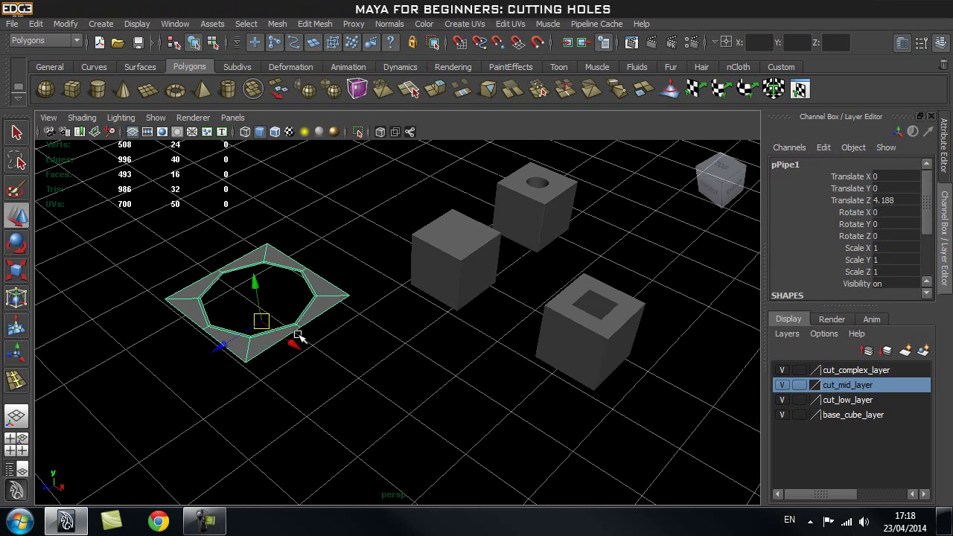
left_click_drag(291, 343, 479, 408)
middle_click_drag(521, 419, 470, 313, "alt")
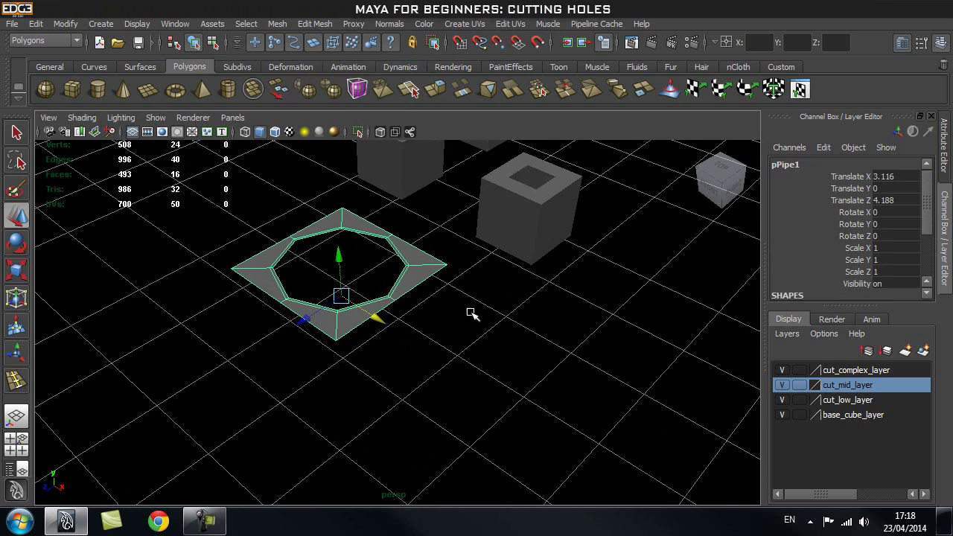
mouse_move(369, 320)
left_mouse_down()
mouse_move(402, 333)
mouse_move(362, 310)
left_mouse_up()
middle_click_drag(361, 311, 421, 335, "alt")
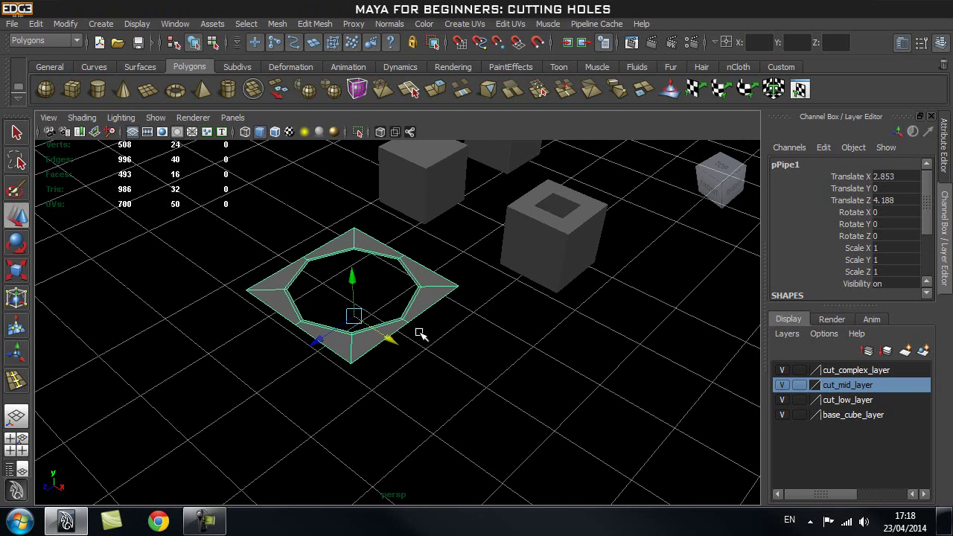
key("ctrl+z")
key("ctrl+z")
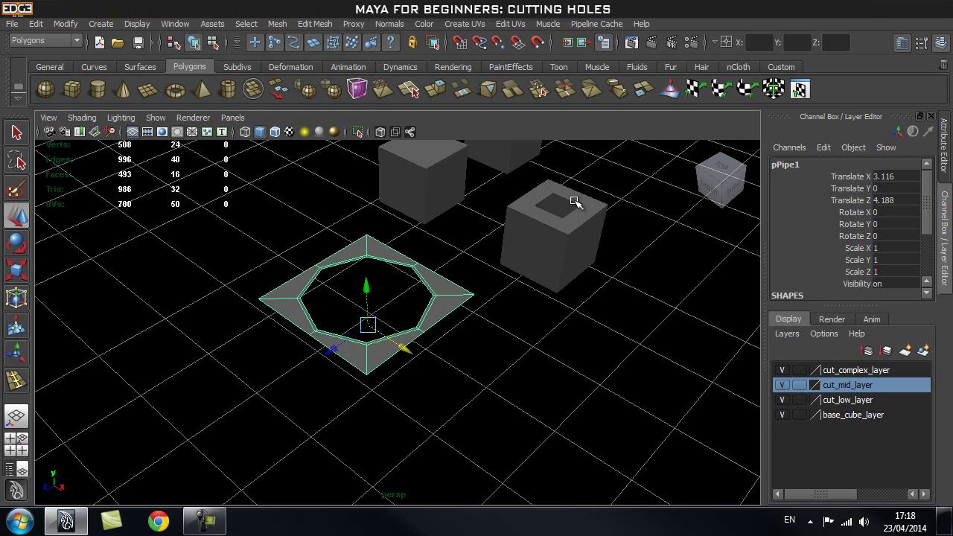
- Center the square ring's pivot
left_click_drag(327, 307, 528, 310, "alt")
key("space")
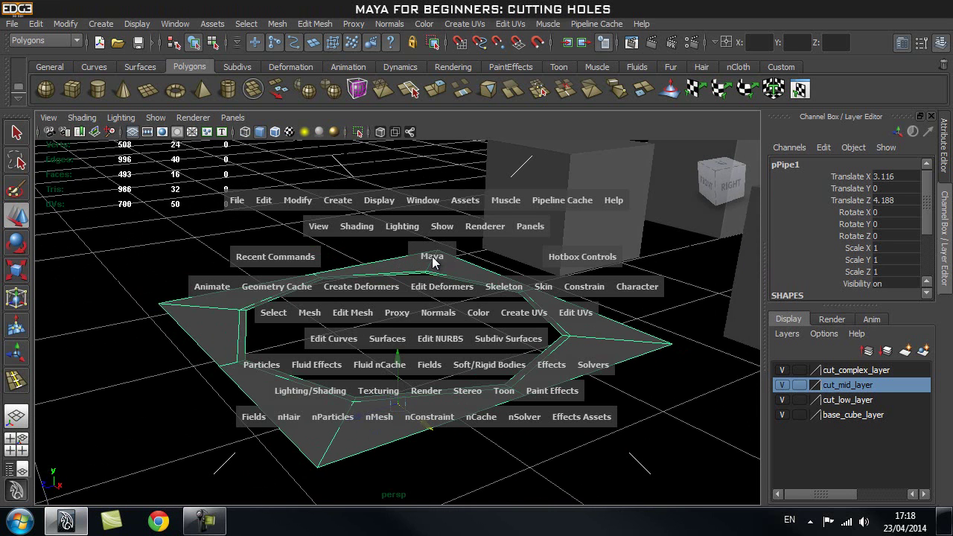
left_click(302, 202)
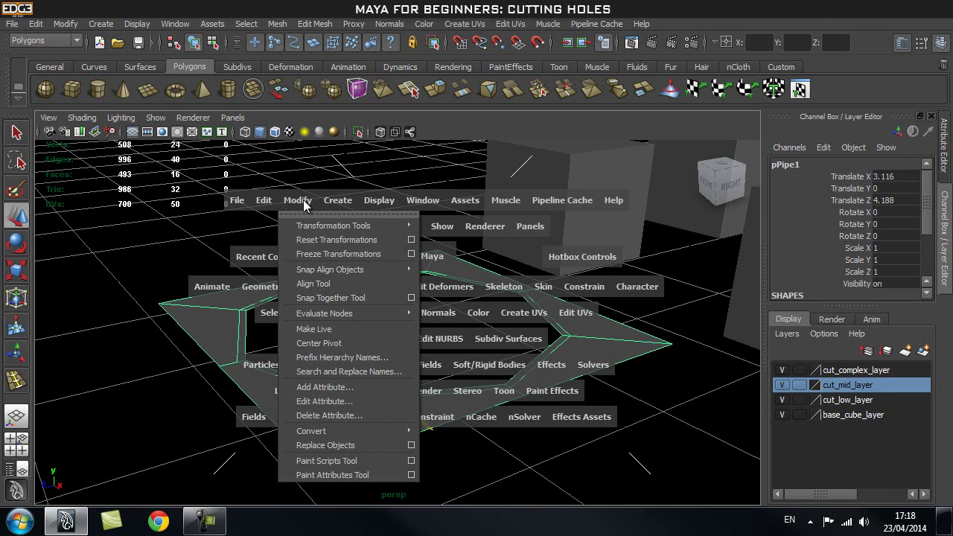
left_click(343, 344)
- Snap the square ring along Z to a vertex of the cube with the square hole, at Translate Z 1.224
left_click_drag(453, 329, 515, 320, "alt")
right_click_drag(515, 320, 373, 355, "alt")
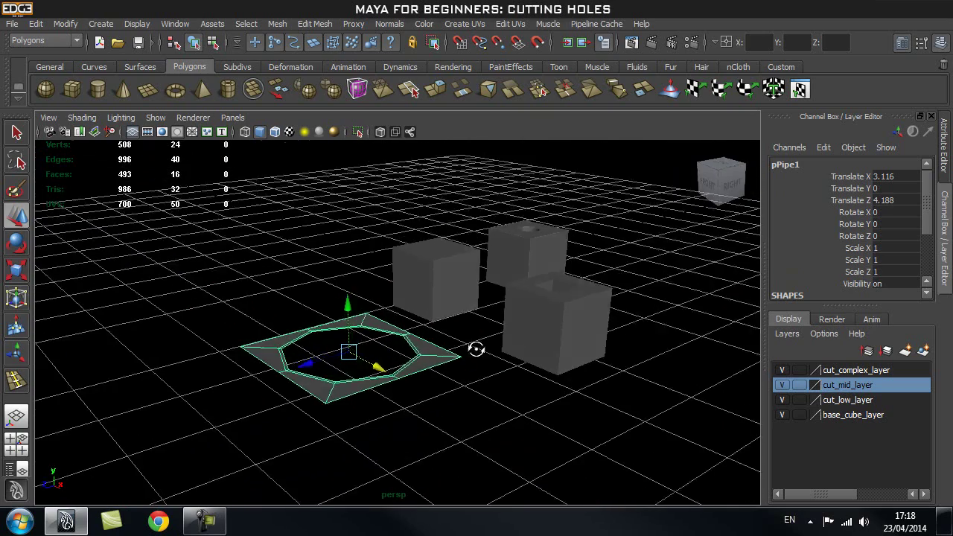
right_click_drag(543, 340, 483, 357, "alt")
middle_click_drag(409, 319, 341, 333, "alt")
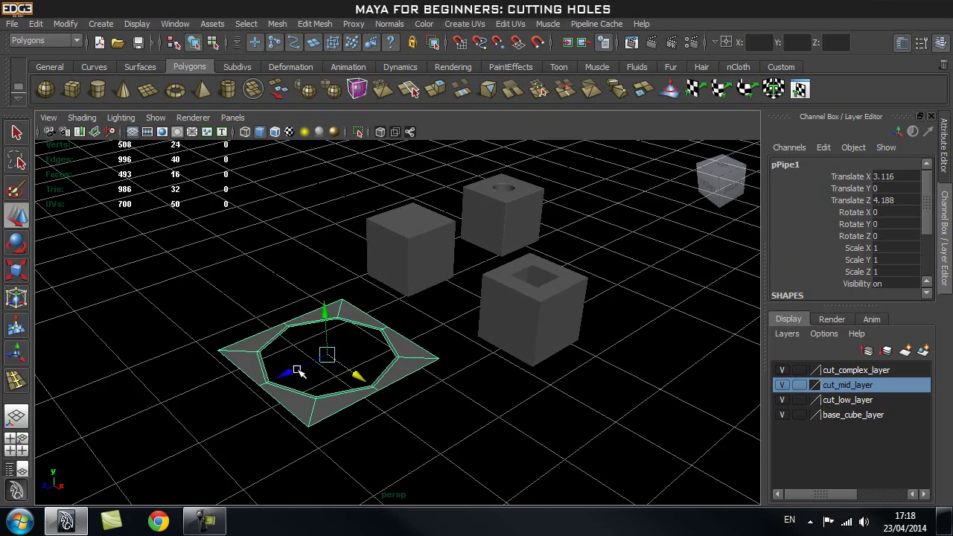
left_click(293, 369)
key("v")
middle_click_drag(546, 269, 548, 268)
- Snap the ring along Y to the height of the holed cube's top face, at Translate Y 0.585
left_click_drag(624, 257, 555, 277, "alt")
middle_click_drag(555, 277, 347, 316, "alt")
left_click(364, 250)
right_click_drag(283, 255, 449, 256, "alt")
left_click_drag(374, 257, 376, 265, "alt")
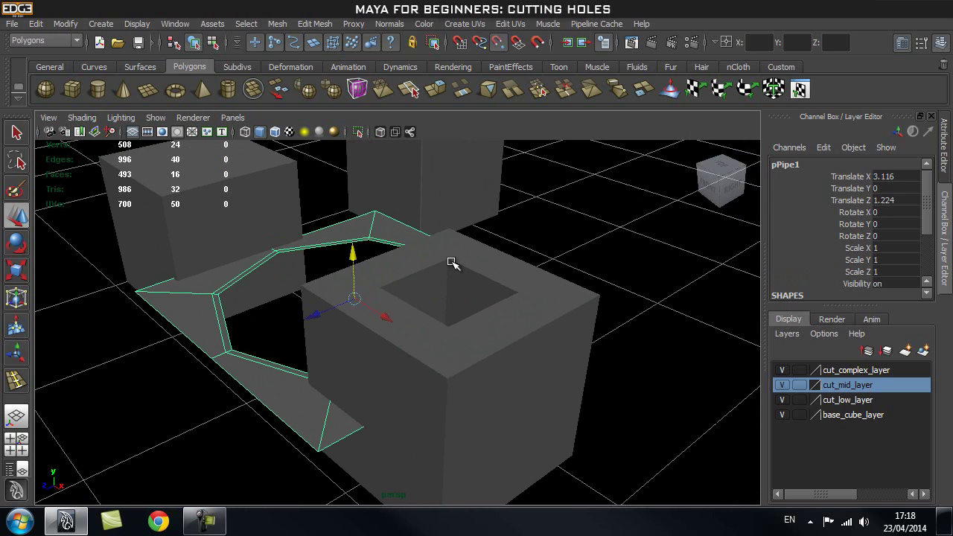
middle_click_drag(454, 265, 452, 262)
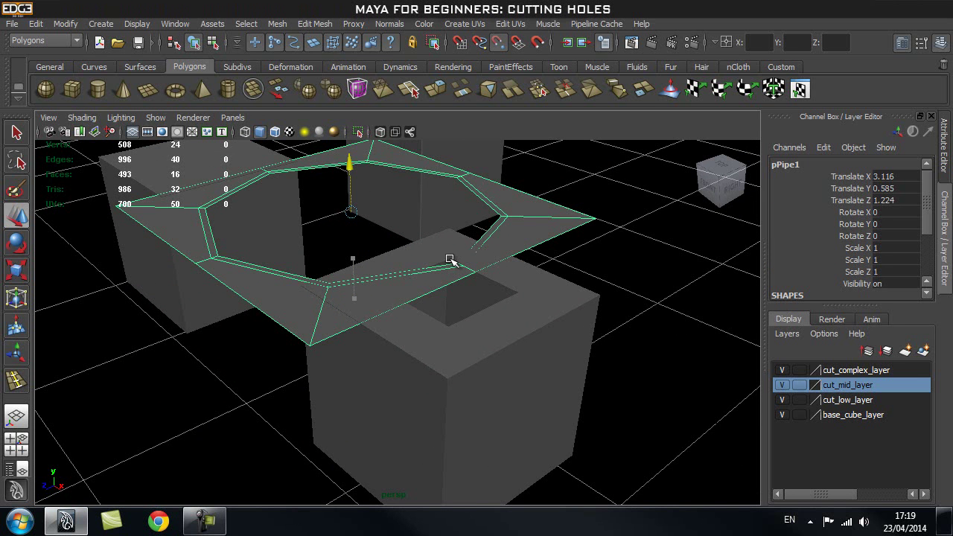
- Move the ring along X over the cube with the square hole, to Translate X 4.054
left_click_drag(402, 295, 512, 310, "alt")
middle_click_drag(392, 276, 469, 328, "alt")
left_click_drag(444, 343, 431, 318, "alt")
left_click_drag(361, 335, 506, 383)
- Display wireframe on shaded objects in the top view and frame the ring over the cube
key("space")
left_click(467, 384)
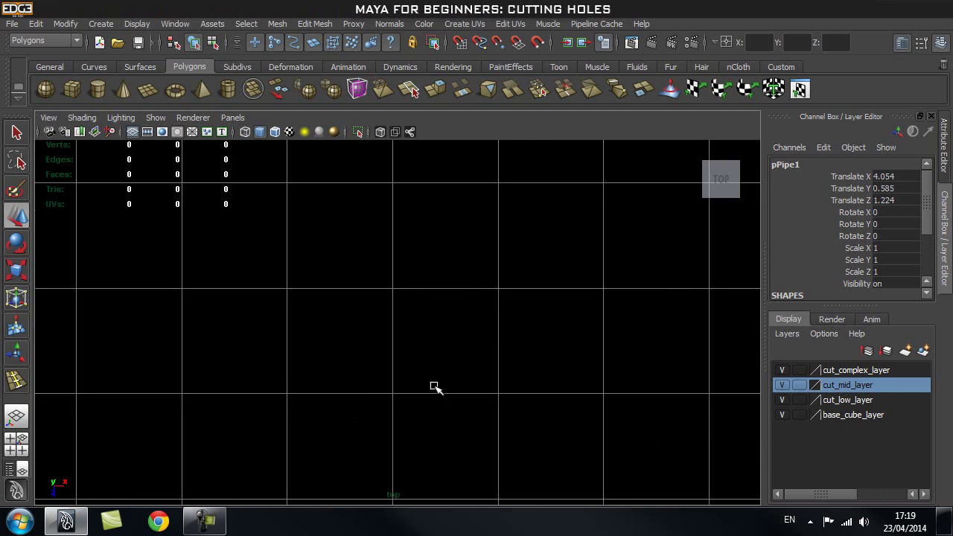
scroll(402, 362, "down", 5)
middle_click_drag(370, 339, 367, 340, "alt")
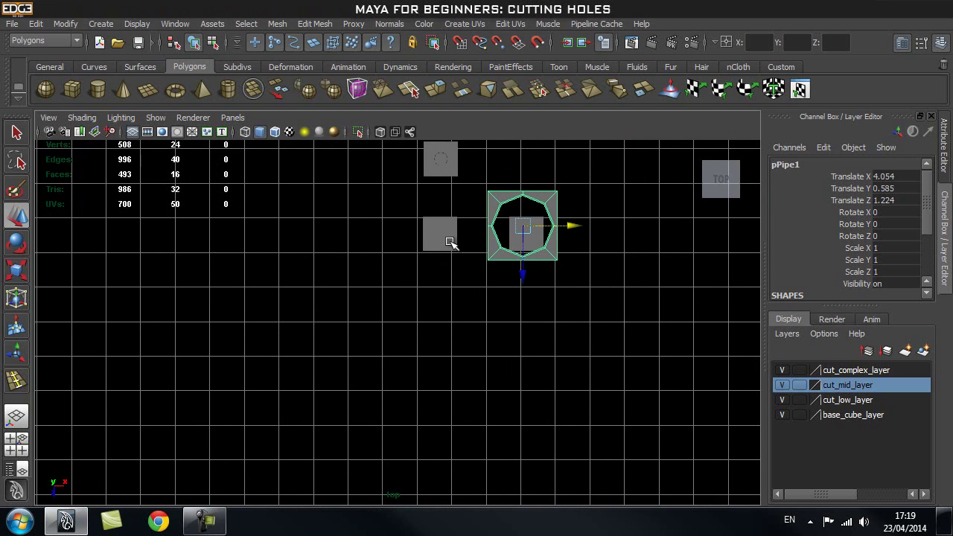
left_click(275, 132)
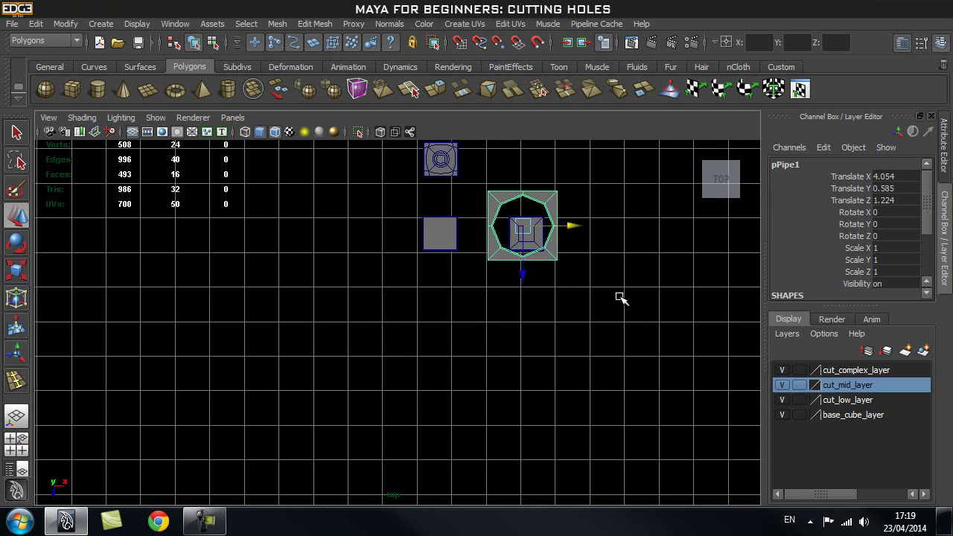
key("f")
- Scale the ring uniformly to 0.216 and center it inside the cube's square hole at X 4.155, Z 1.455
right_click_drag(614, 292, 451, 310, "alt")
left_click_drag(402, 312, 250, 359)
right_click_drag(250, 359, 489, 334, "alt")
key("w")
left_click_drag(379, 272, 404, 314)
right_click_drag(333, 326, 503, 331, "alt")
key("r")
mouse_move(414, 319)
left_mouse_down()
mouse_move(431, 317)
mouse_move(402, 312)
left_mouse_up()
key("w")
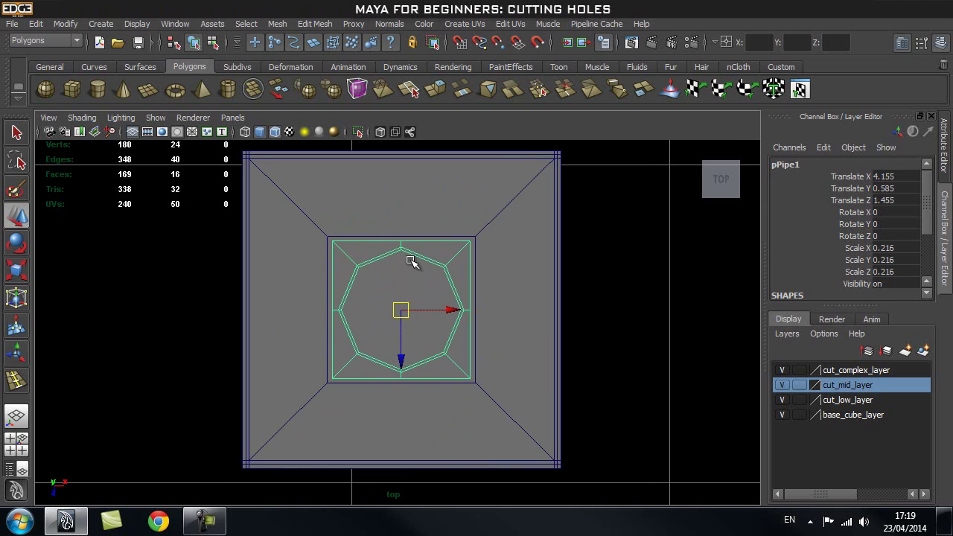
- Select both octagonal edge loops of the ring and scale them slightly inward together
key("q")
right_click_drag(430, 234, 433, 254)
double_click(426, 255)
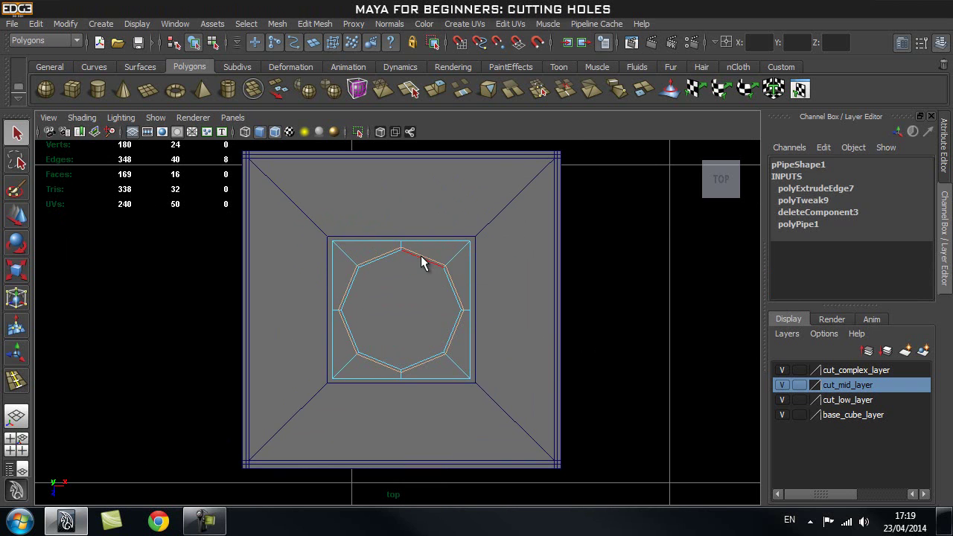
key("r")
mouse_move(405, 313)
left_mouse_down()
mouse_move(354, 333)
mouse_move(394, 323)
mouse_move(417, 332)
mouse_move(404, 312)
left_mouse_up()
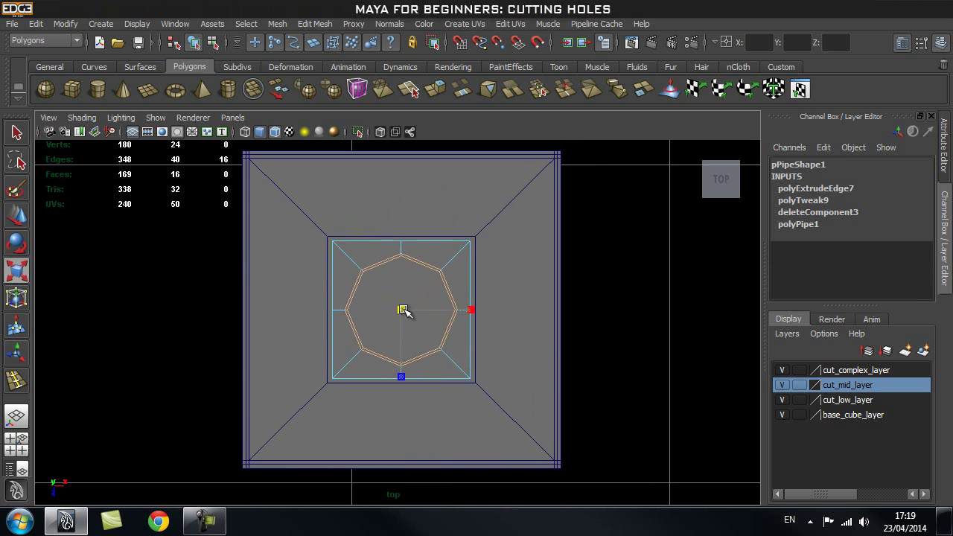
- Return to object selection in the perspective view, select the small ring and frame it
key("space")
left_click_drag(438, 257, 440, 233)
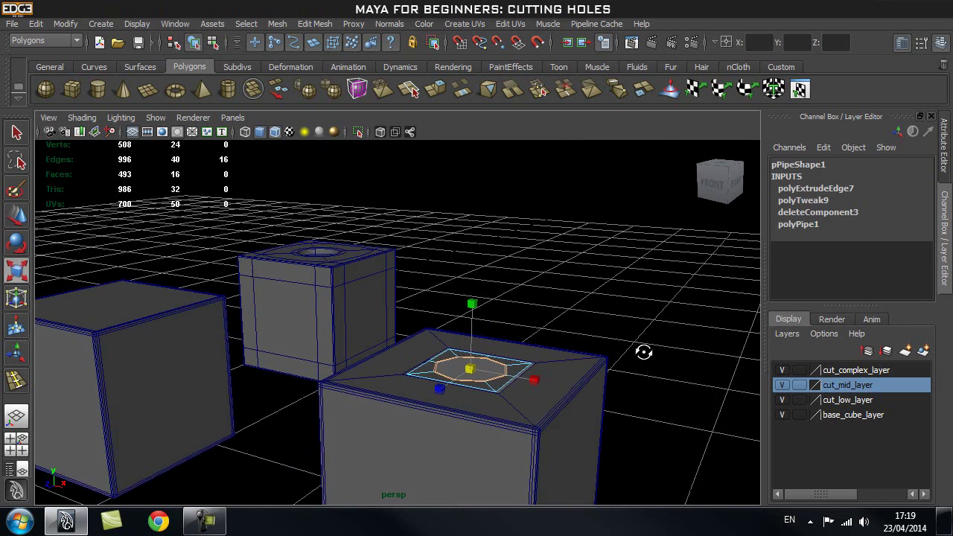
left_click_drag(655, 356, 618, 362, "alt")
key("q")
right_click_drag(547, 368, 609, 253)
left_click(531, 364)
key("f")
- Add the holed cube to the selection, combine it with the ring into one mesh and delete the construction history
left_click_drag(595, 390, 558, 313, "alt")
left_click_drag(611, 379, 494, 369, "alt")
right_click_drag(462, 263, 521, 246)
left_click(483, 282)
left_click_drag(491, 342, 471, 363, "alt")
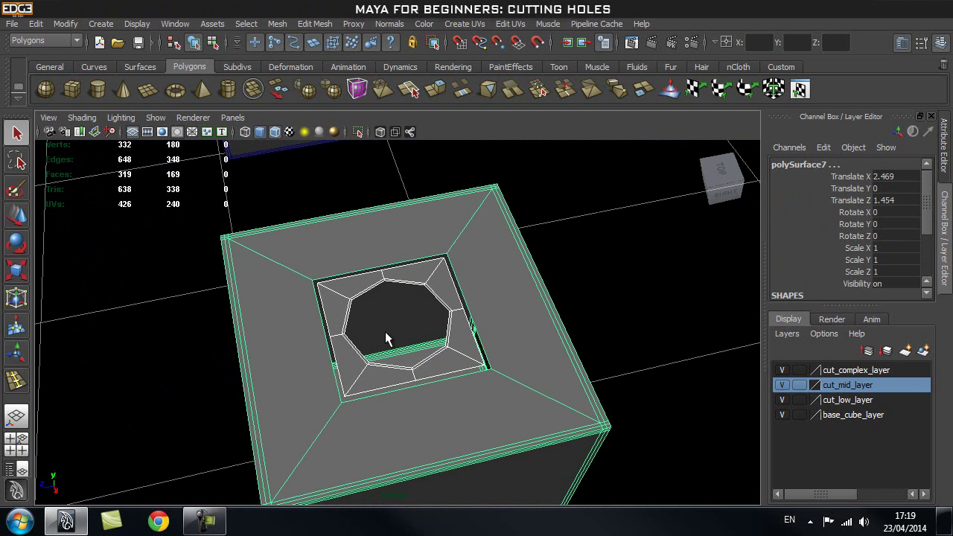
left_click(278, 24)
left_click(287, 47)
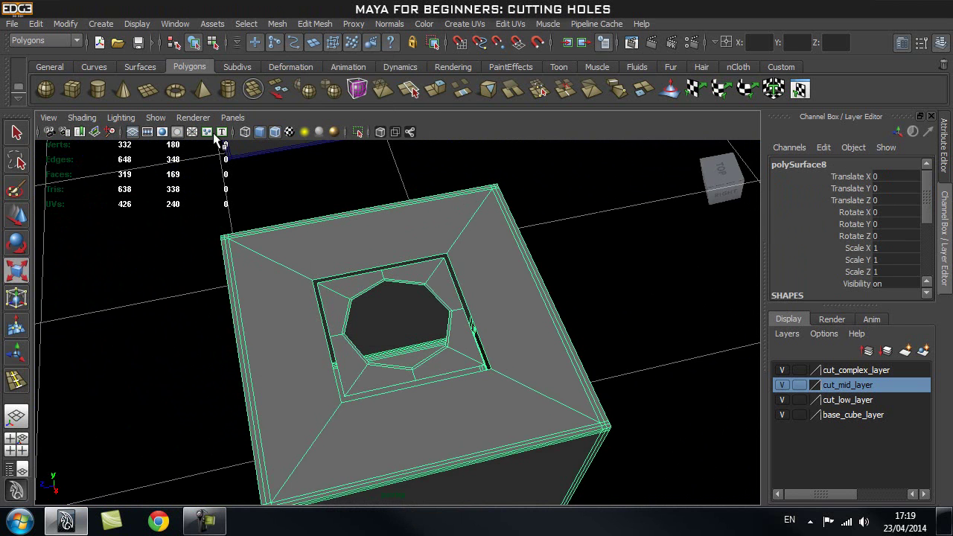
left_click(35, 24)
mouse_move(127, 188)
left_click(223, 108)
left_click_drag(319, 323, 383, 323, "alt")
right_click_drag(366, 332, 473, 336, "alt")
middle_click_drag(408, 358, 404, 304, "alt")
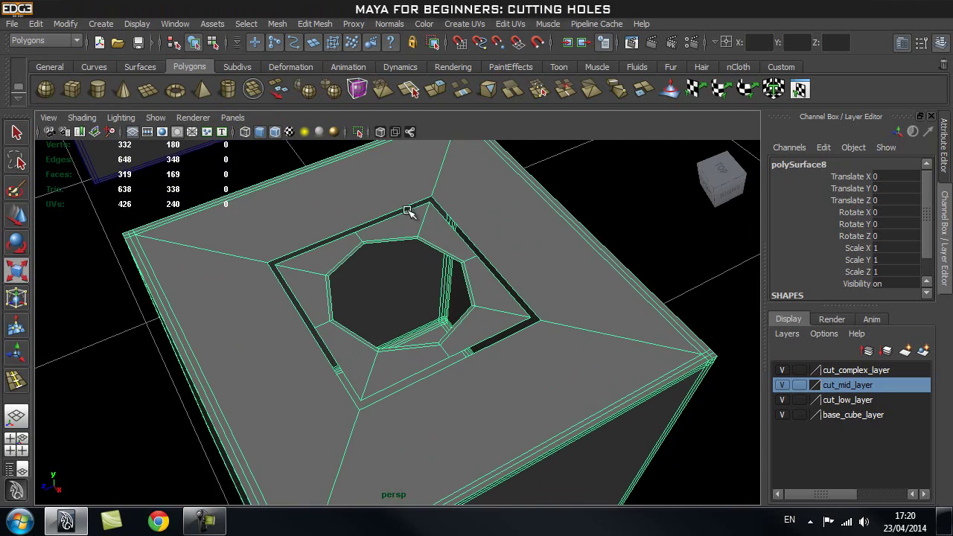
left_click_drag(471, 338, 500, 340, "alt")
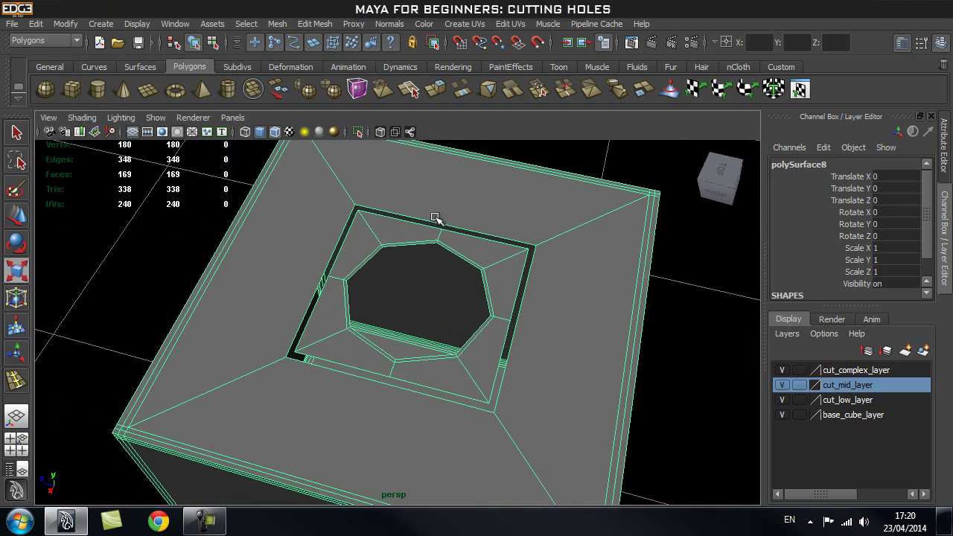
- Insert a vertical edge loop around the holed cube, crossing two opposite sides of its square opening
left_click_drag(530, 321, 399, 269, "alt")
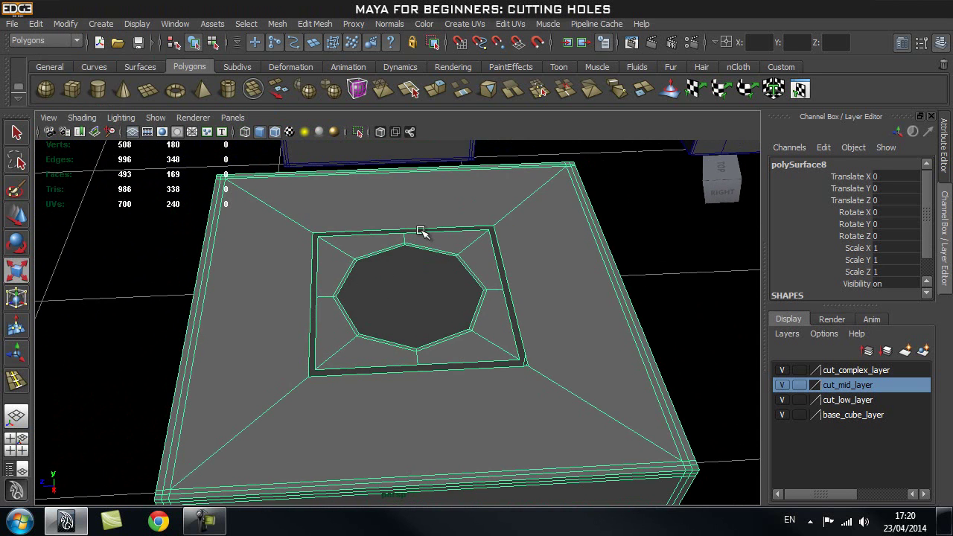
left_click_drag(520, 273, 508, 234, "alt")
left_click_drag(491, 195, 513, 190, "alt")
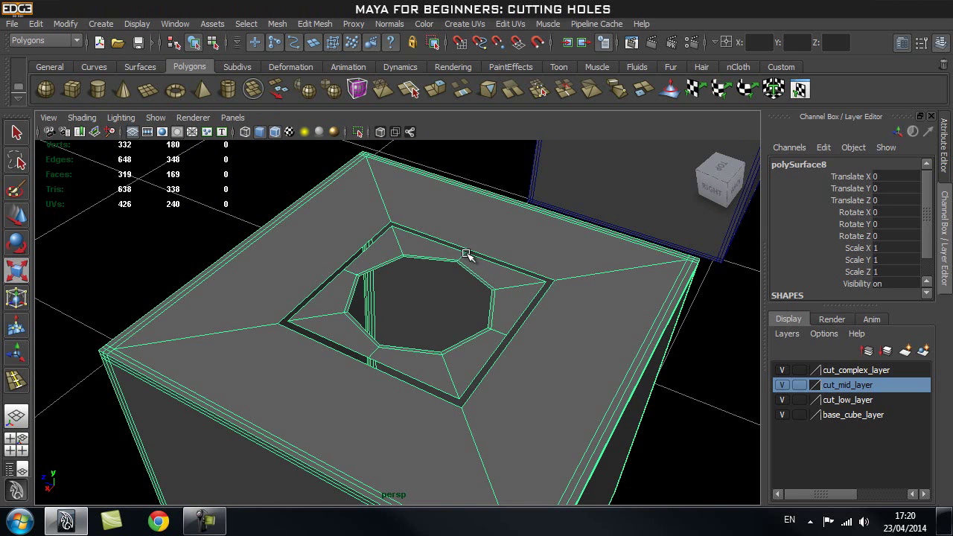
left_click_drag(491, 260, 496, 257, "alt")
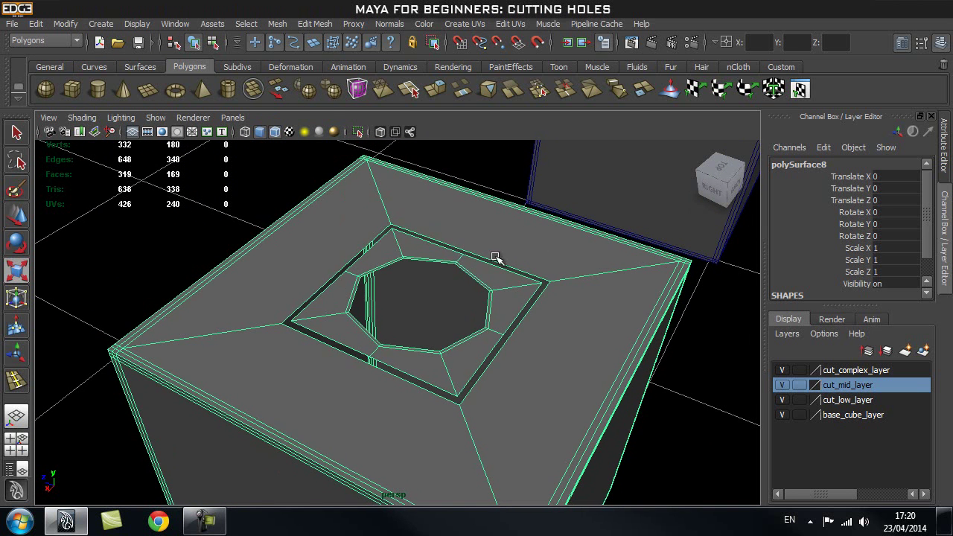
left_click(317, 24)
left_click(350, 162)
left_click_drag(320, 398, 343, 408)
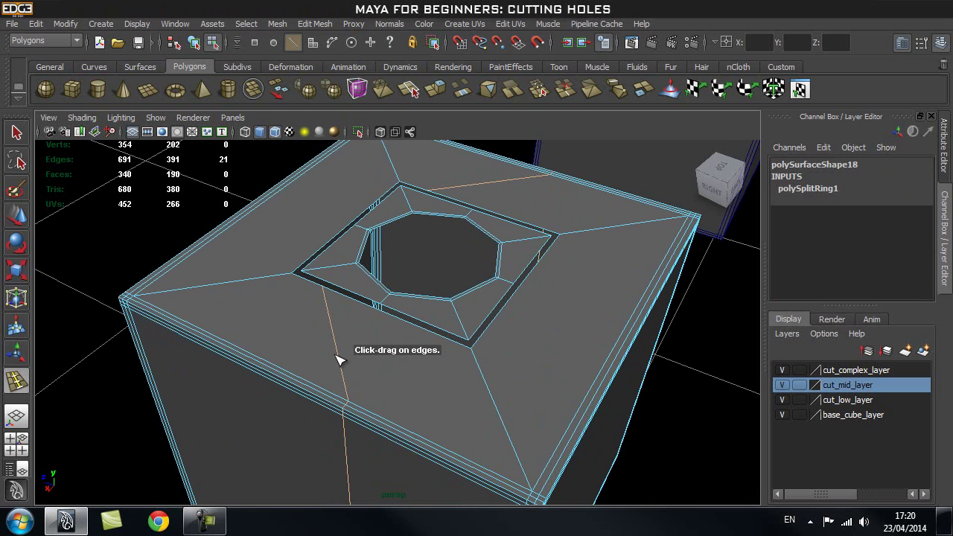
- Straighten the new edge loop by scaling it flat, and snap it in line with the ring's middle vertex
key("r")
left_click_drag(457, 362, 457, 335, "alt")
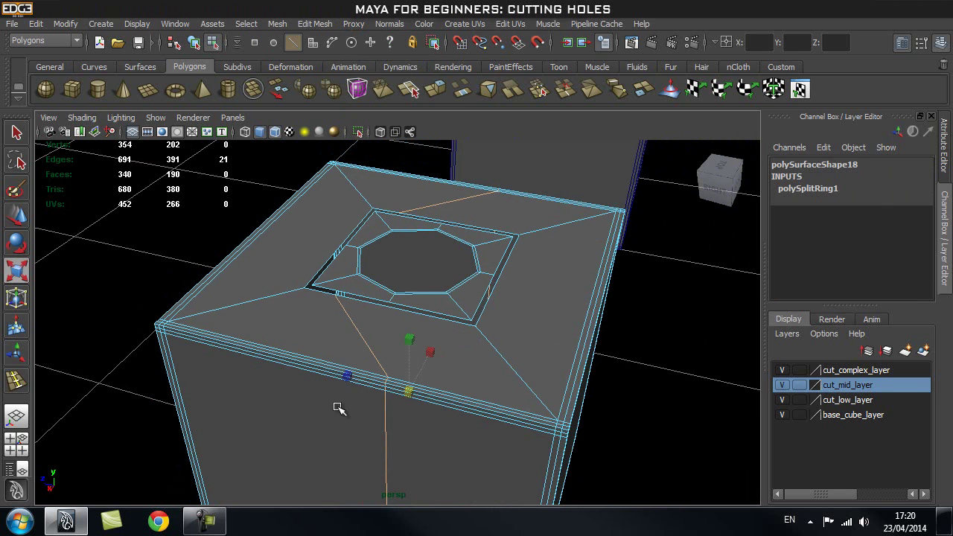
left_click_drag(340, 379, 367, 380)
key("w")
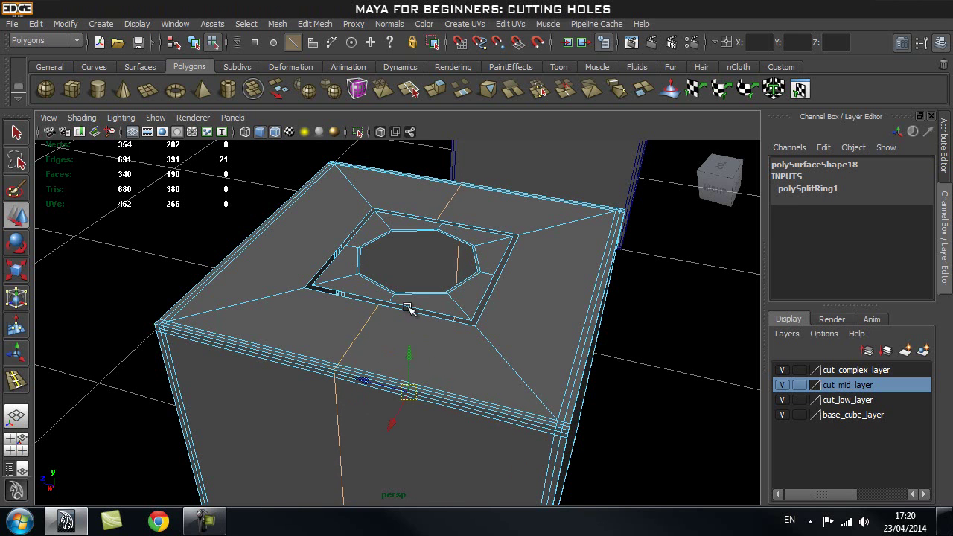
left_click_drag(385, 341, 359, 399, "alt")
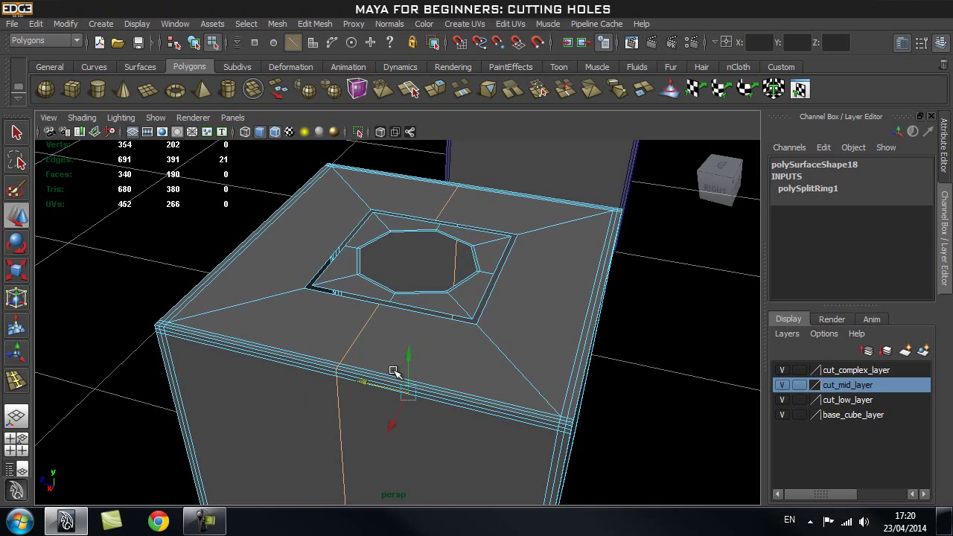
key("v")
middle_click_drag(387, 300, 395, 301)
left_click_drag(454, 332, 412, 325, "alt")
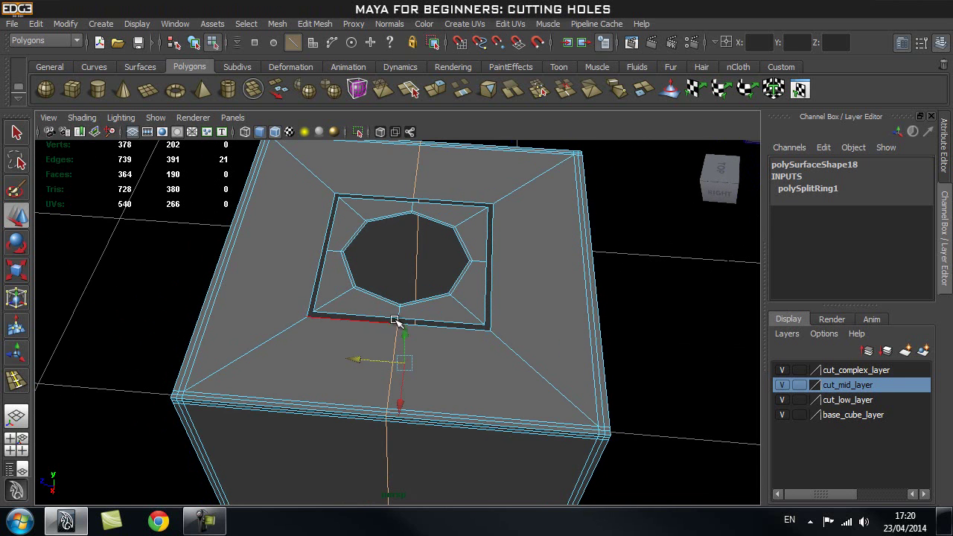
- Insert a second vertical edge loop around the cube, perpendicular to the first one
left_click_drag(446, 227, 425, 240, "alt")
left_click(315, 24)
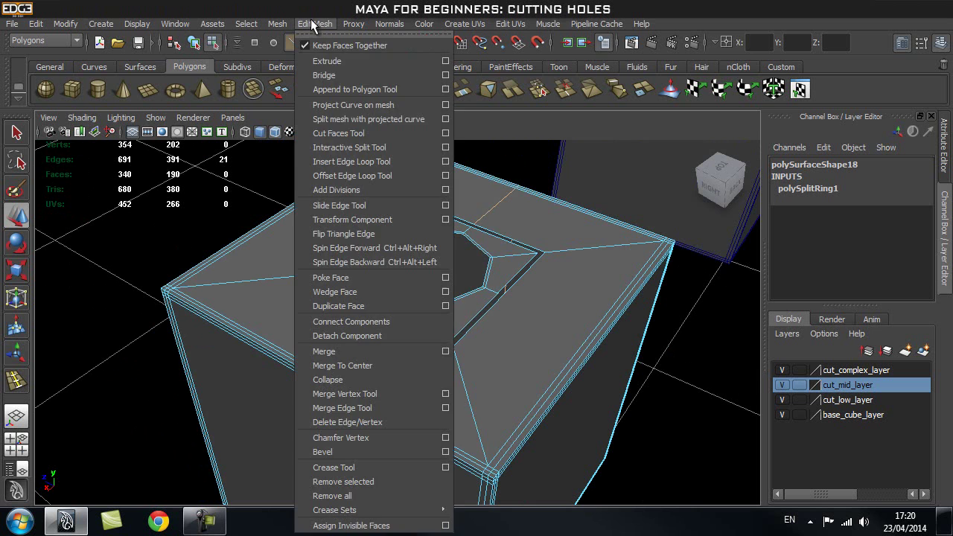
left_click(353, 149)
mouse_move(579, 385)
left_mouse_down()
mouse_move(583, 371)
mouse_move(566, 391)
left_mouse_up()
- Flatten the second edge loop and snap it in line with the ring's middle vertex on that side
left_click_drag(450, 363, 417, 395)
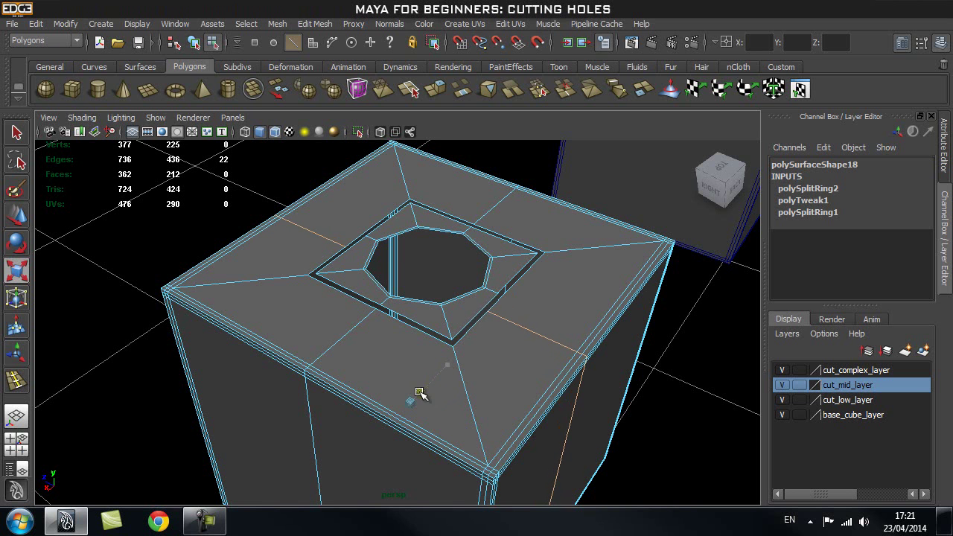
key("w")
left_click_drag(511, 366, 291, 407, "alt")
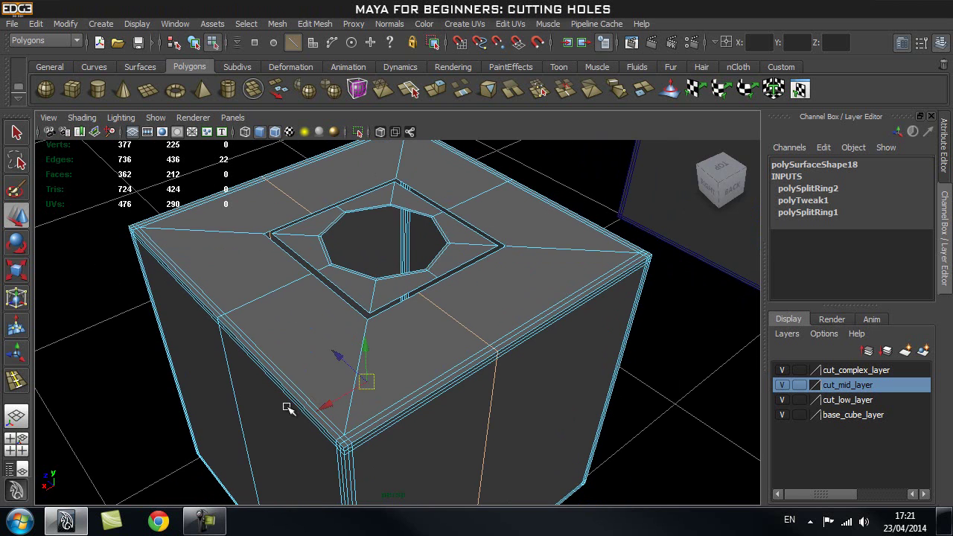
key("v")
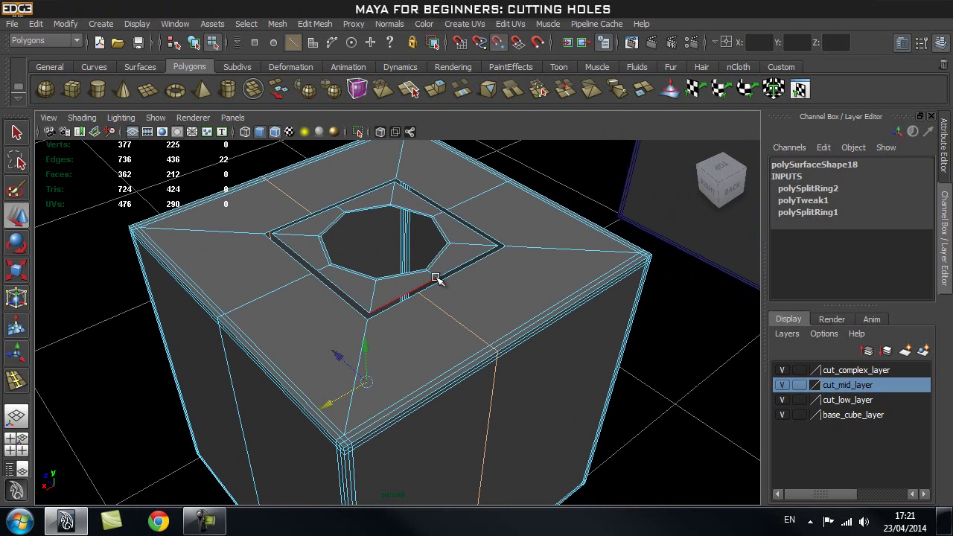
middle_click_drag(433, 277, 436, 276)
right_click_drag(399, 288, 455, 264, "alt")
right_click_drag(520, 264, 413, 281, "alt")
left_click_drag(413, 282, 437, 299, "alt")
- Return to object selection, deselect the cube and switch to the top view
key("q")
right_click_drag(437, 298, 517, 223)
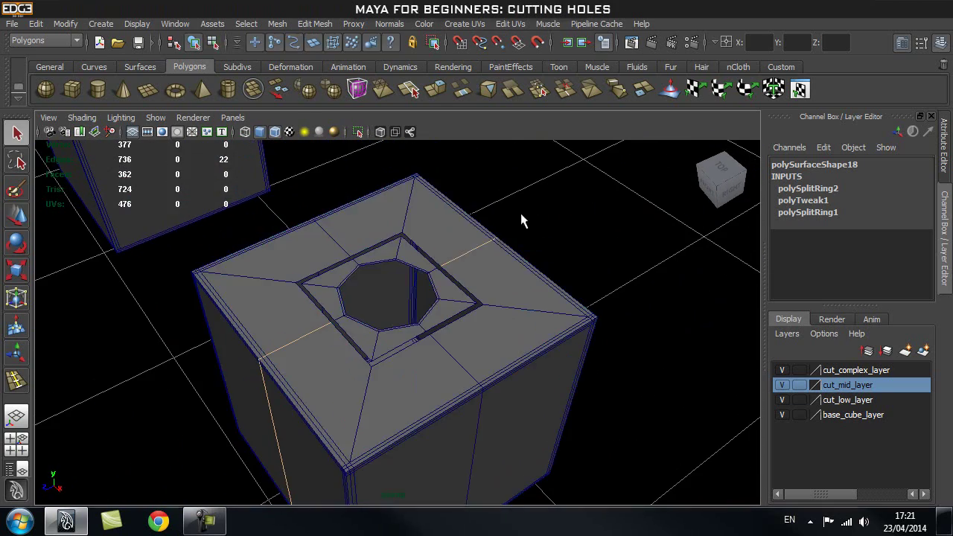
left_click(518, 223)
left_click_drag(553, 279, 415, 249, "alt")
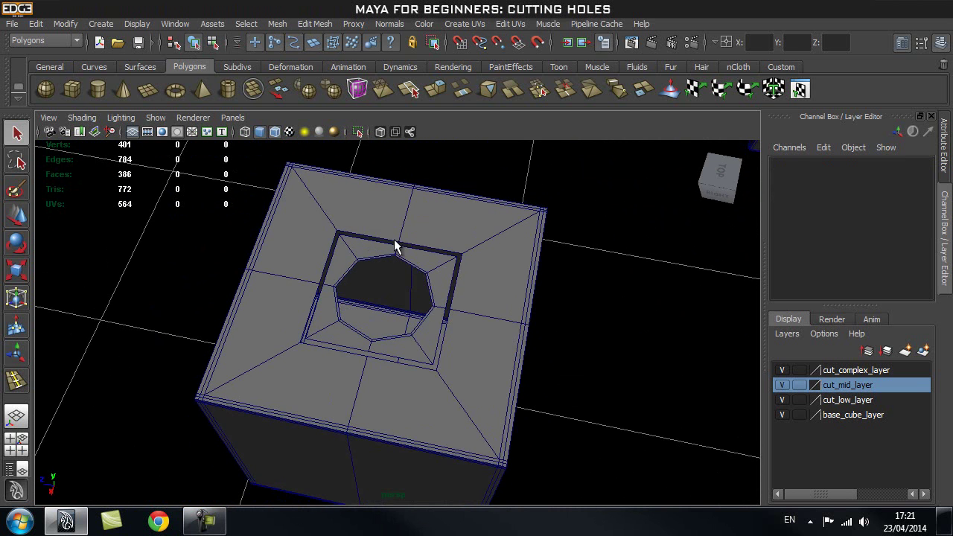
mouse_move(404, 296)
left_mouse_down("alt")
mouse_move(440, 300)
mouse_move(393, 292)
left_mouse_up("alt")
key("space")
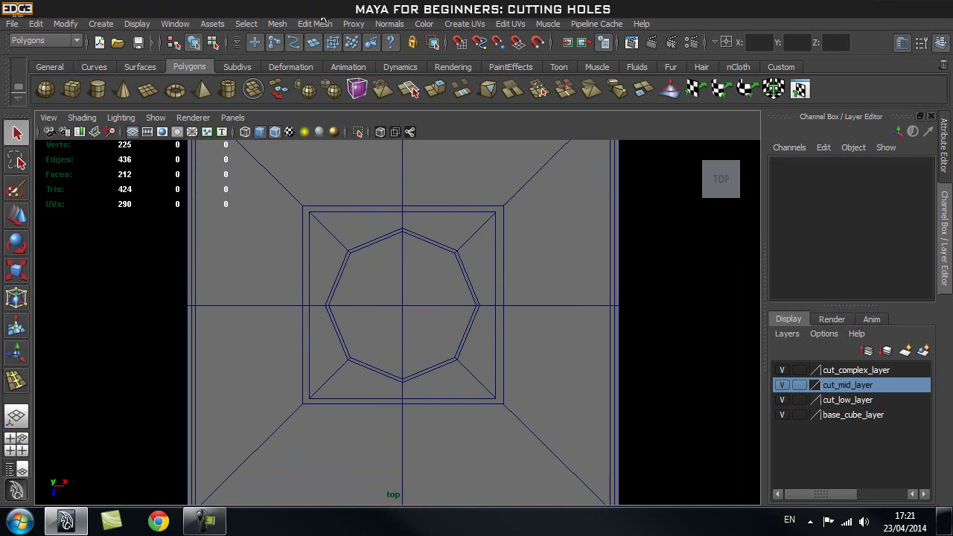
- Merge the ring's eight outer vertices into the matching corner and midpoint vertices of the cube's square opening with the Merge Vertex Tool
left_click(306, 23)
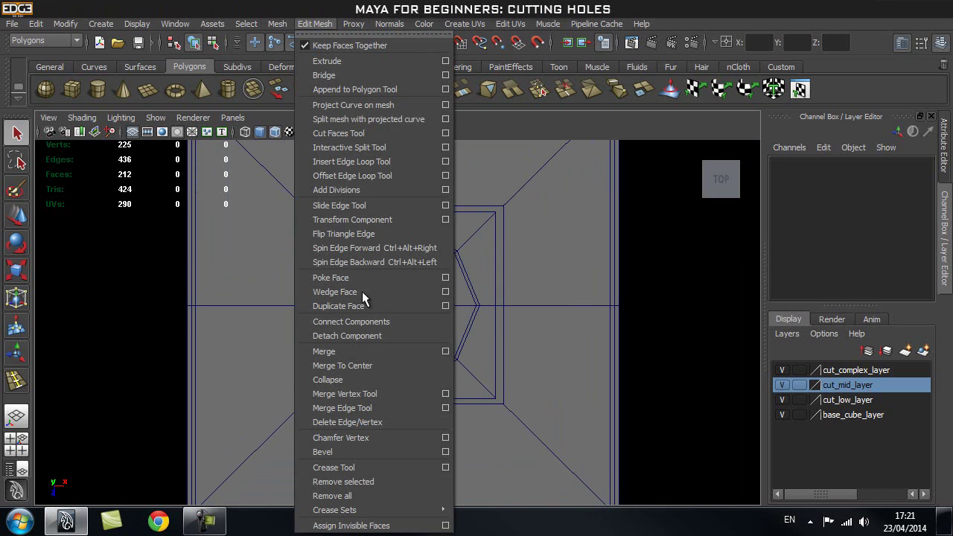
left_click(383, 391)
middle_click_drag(436, 217, 436, 271, "alt")
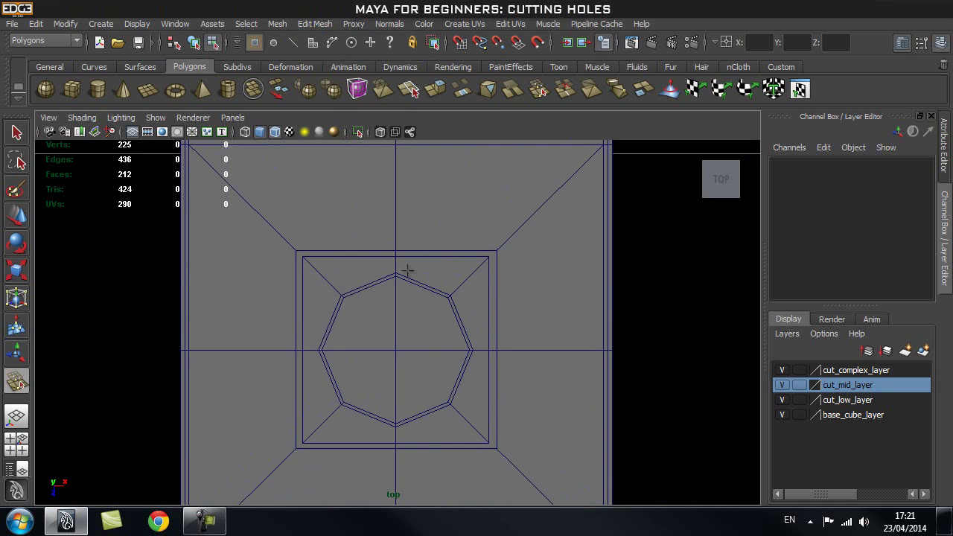
scroll(406, 259, "up", 1)
left_click(395, 242)
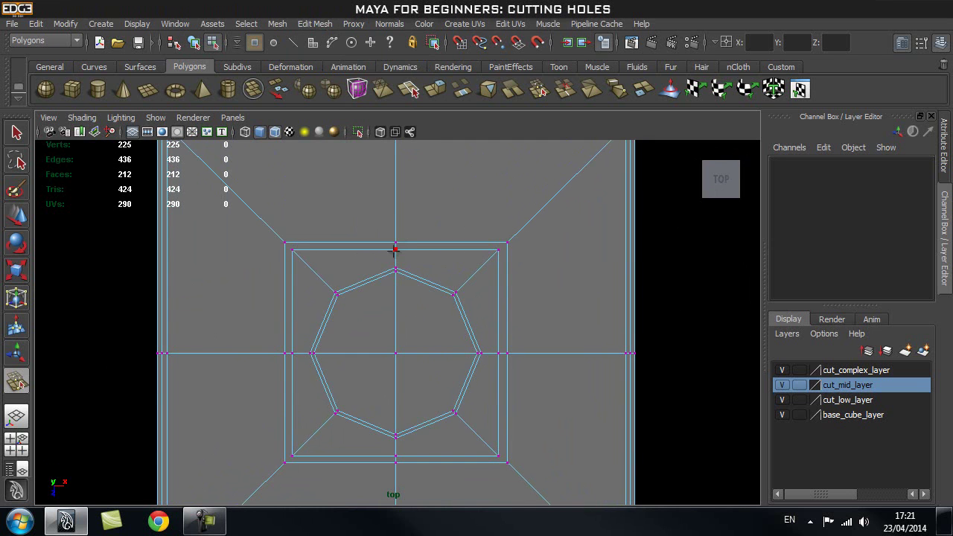
left_click_drag(395, 249, 395, 243)
left_click_drag(293, 250, 286, 244)
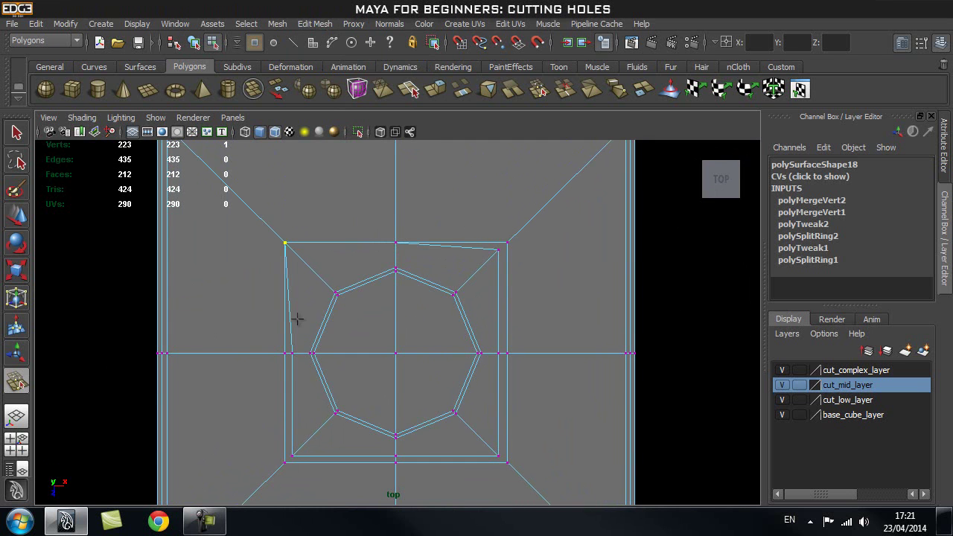
left_click_drag(283, 353, 285, 353)
left_click_drag(293, 455, 284, 462)
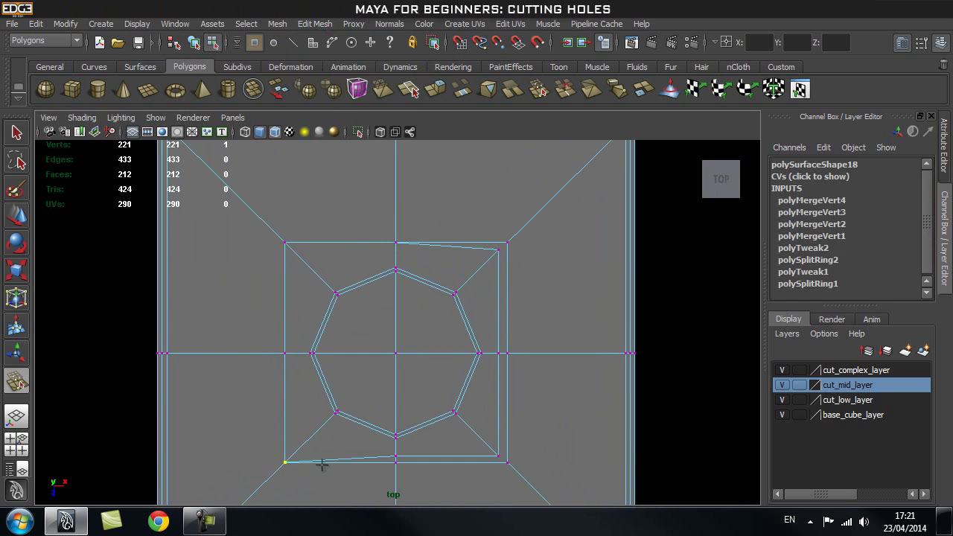
left_click_drag(394, 453, 395, 461)
left_click_drag(498, 456, 507, 462)
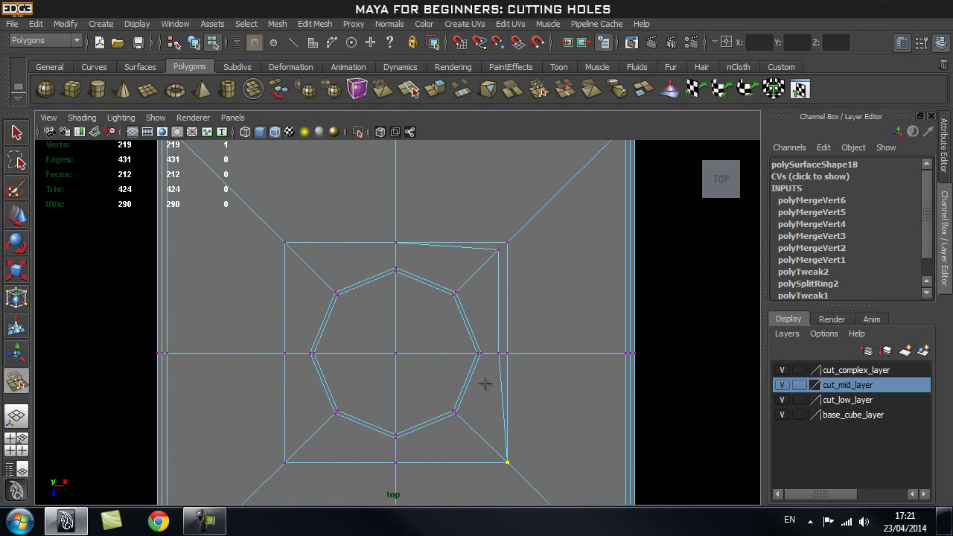
left_click_drag(498, 352, 507, 353)
left_click_drag(498, 250, 507, 242)
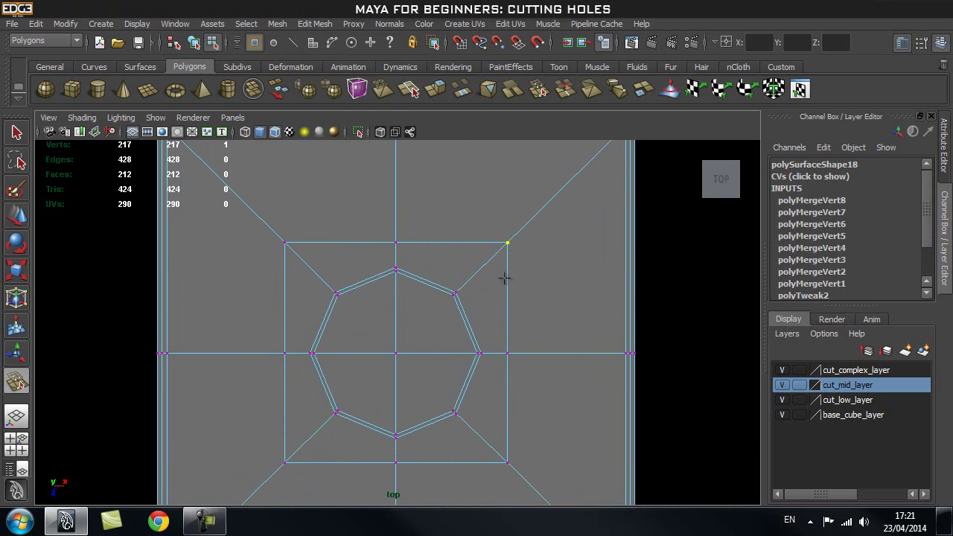
- Leave the merge tool, select the joined cube as an object in the perspective view and turn on its smooth preview
key("q")
key("space")
left_click_drag(486, 300, 489, 264)
left_click_drag(440, 396, 520, 376, "alt")
right_click_drag(440, 338, 502, 246)
left_click(470, 253)
scroll(338, 250, "up", 4)
left_click_drag(339, 257, 399, 287, "alt")
key("3")
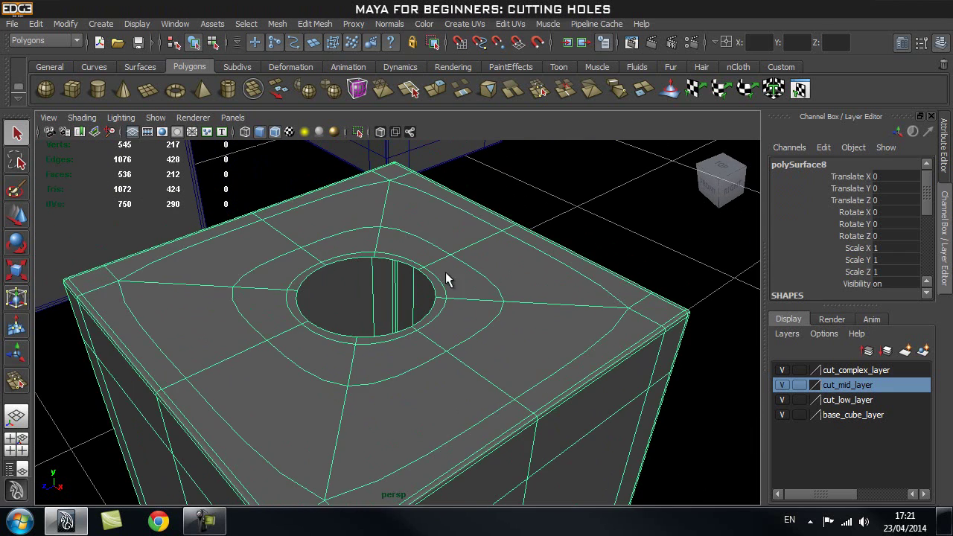
- Deselect the cube and turn off wireframe on shaded to inspect the smoothed round hole
left_click(577, 205)
left_click_drag(579, 257, 480, 272, "alt")
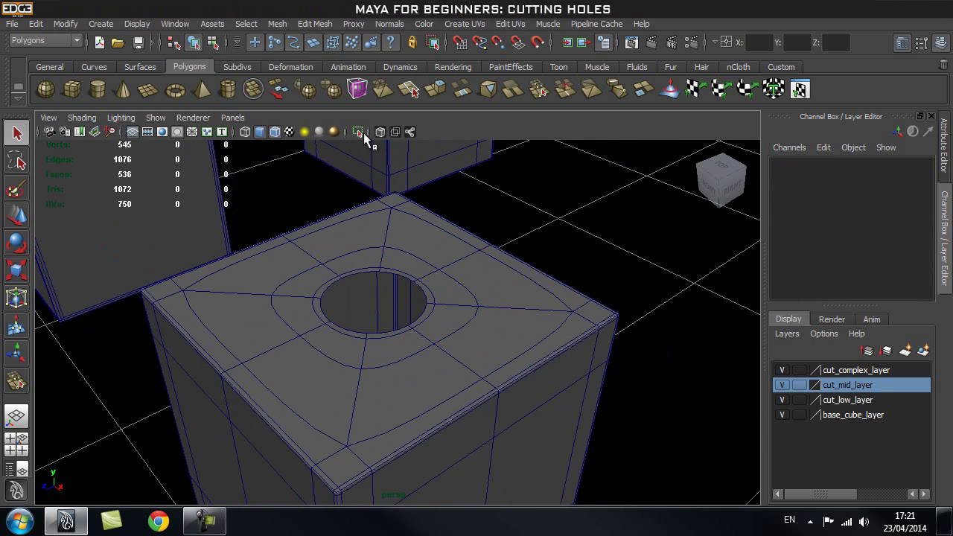
left_click(275, 132)
mouse_move(335, 185)
left_mouse_down("alt")
mouse_move(487, 272)
mouse_move(341, 261)
mouse_move(506, 255)
mouse_move(343, 291)
left_mouse_up("alt")
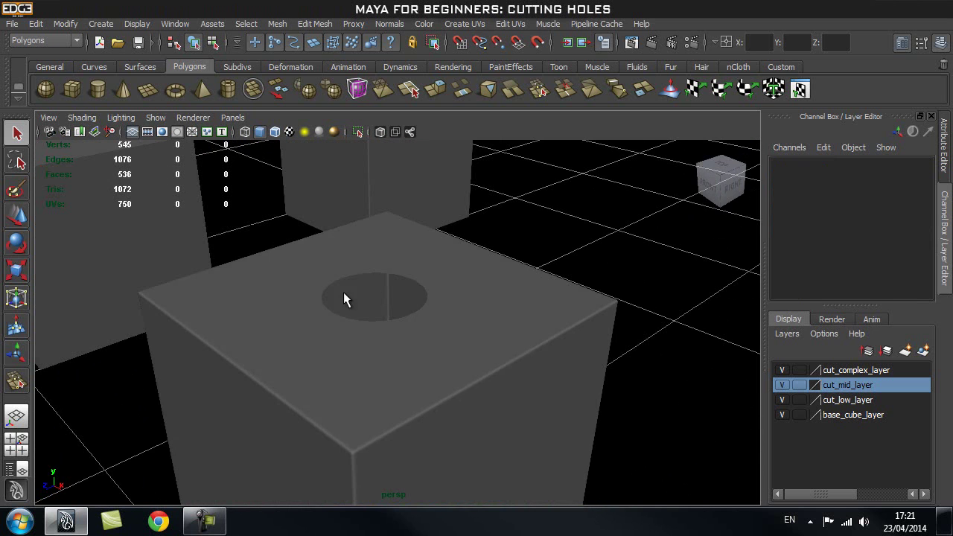
- Select the holed cube, turn off its smooth preview and select the inner border edge loop of the octagonal hole
left_click(441, 307)
left_click_drag(452, 292, 480, 261, "alt")
left_click_drag(336, 372, 300, 246, "alt")
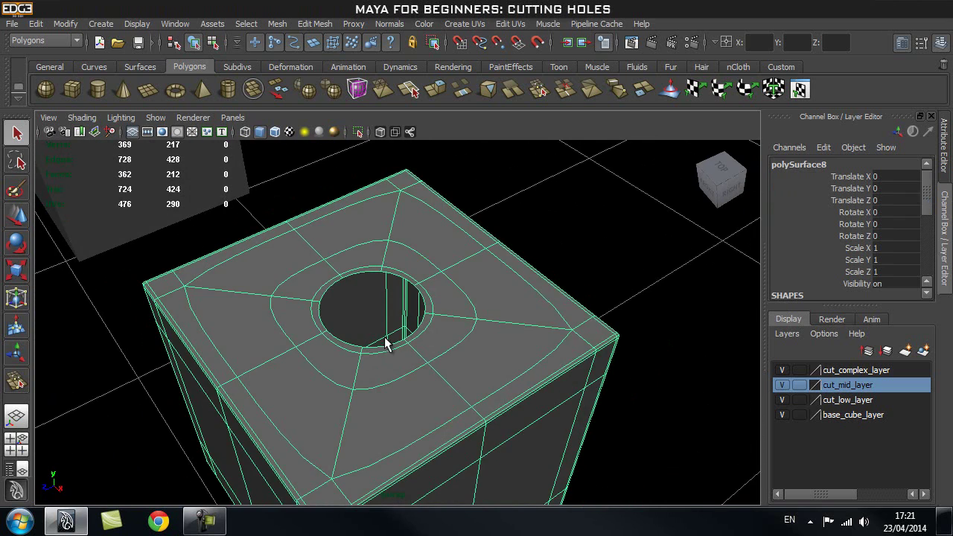
key("1")
right_click_drag(219, 315, 457, 276, "alt")
right_click_drag(423, 189, 423, 154)
double_click(409, 231)
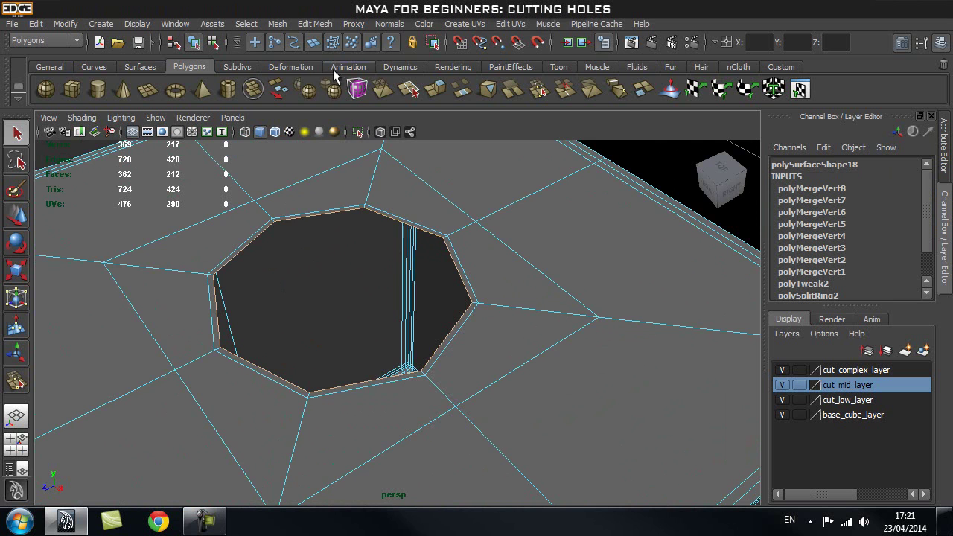
- Extrude the hole's border edges downward three times, forming a deep wall with narrow supporting bands at its upper and lower ends
left_click(315, 23)
left_click(321, 63)
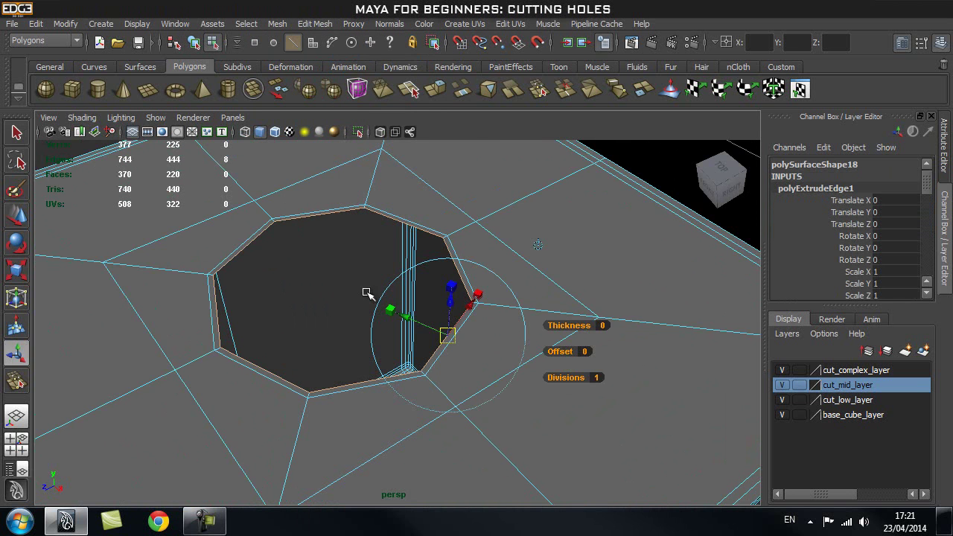
key("w")
left_click_drag(340, 252, 384, 325)
key("g")
key("w")
key("g")
key("w")
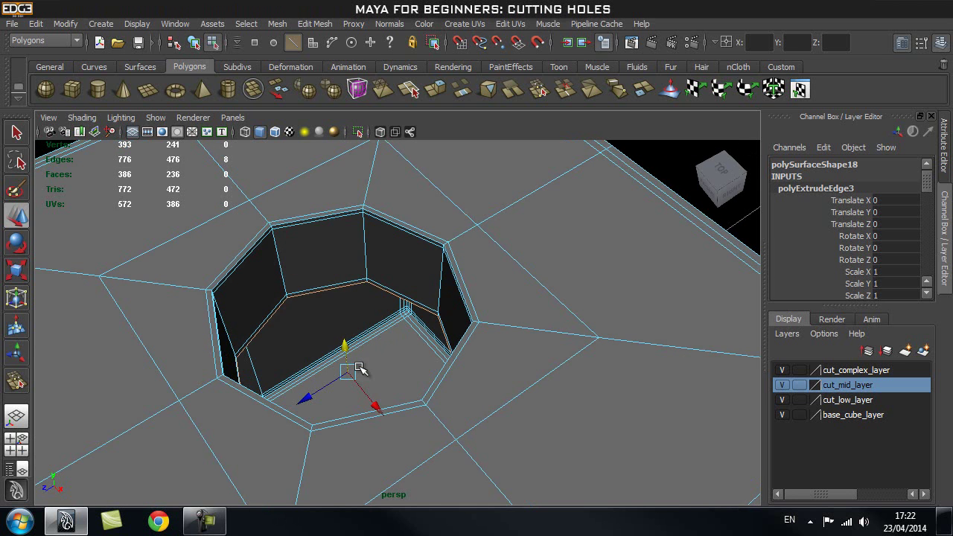
- Extrude the wall's lower edges slightly inward, and extrude them again toward the center to form the hole's floor
key("g")
key("r")
left_click_drag(349, 371, 341, 374)
left_click_drag(340, 373, 342, 373)
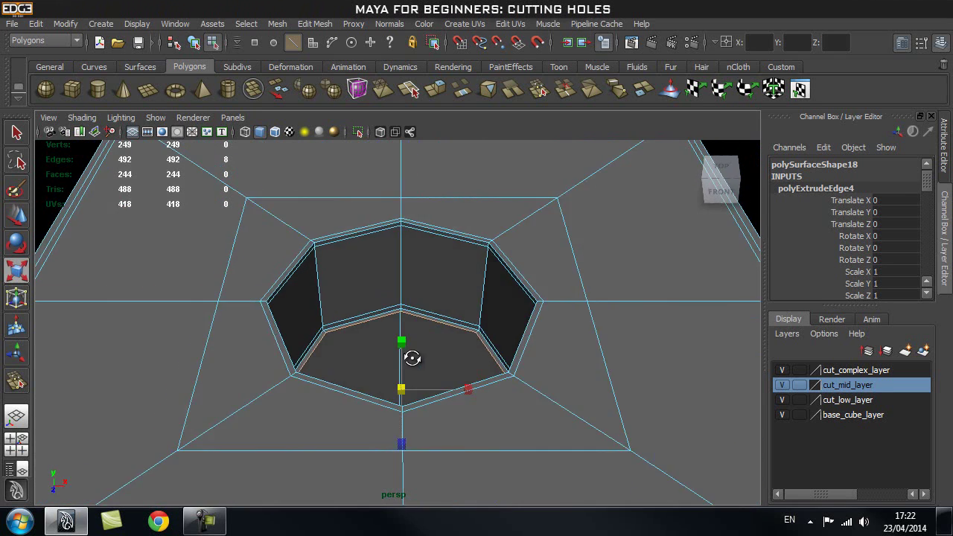
left_click_drag(414, 358, 276, 403, "alt")
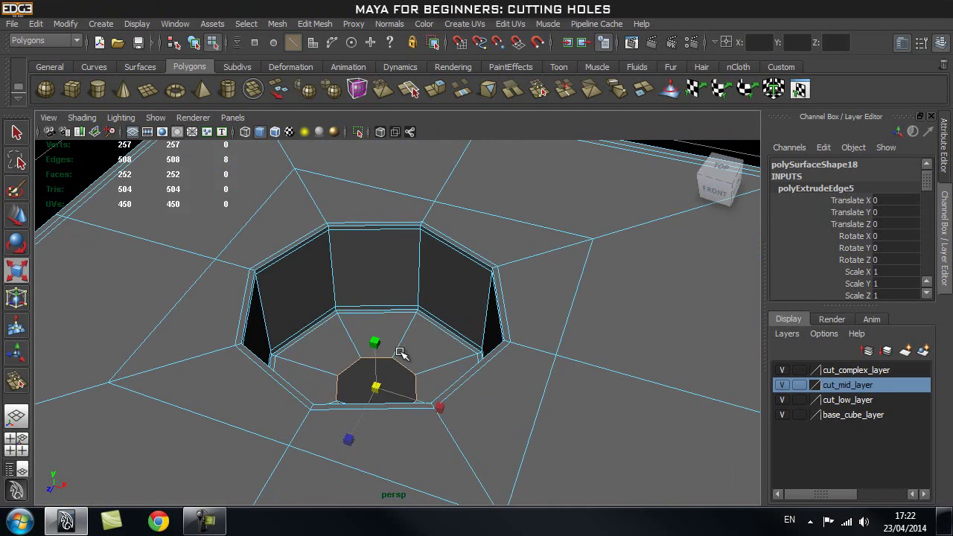
left_click_drag(376, 364, 356, 375, "alt")
- Convert the floor's inner edge selection to vertices and merge them to the center
right_click(368, 320, "ctrl")
right_click_drag(369, 320, 325, 315, "ctrl")
mouse_move(349, 279)
right_mouse_down("shift")
mouse_move(350, 270)
mouse_move(348, 280)
right_mouse_up("shift")
left_click_drag(348, 280, 367, 346, "alt")
- Snap the floor's center vertex vertically to the height of the floor's outer vertices
key("w")
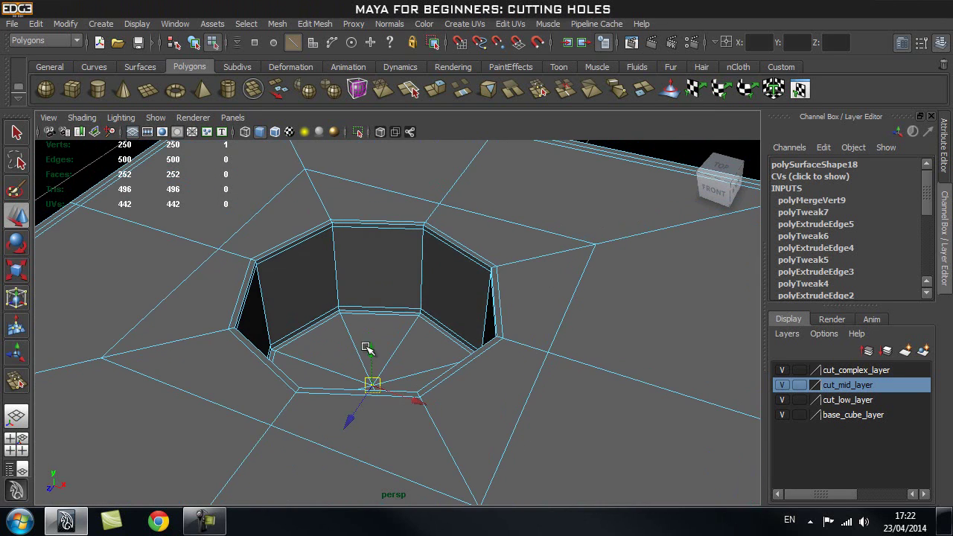
right_click_drag(314, 365, 320, 377, "alt")
key("v")
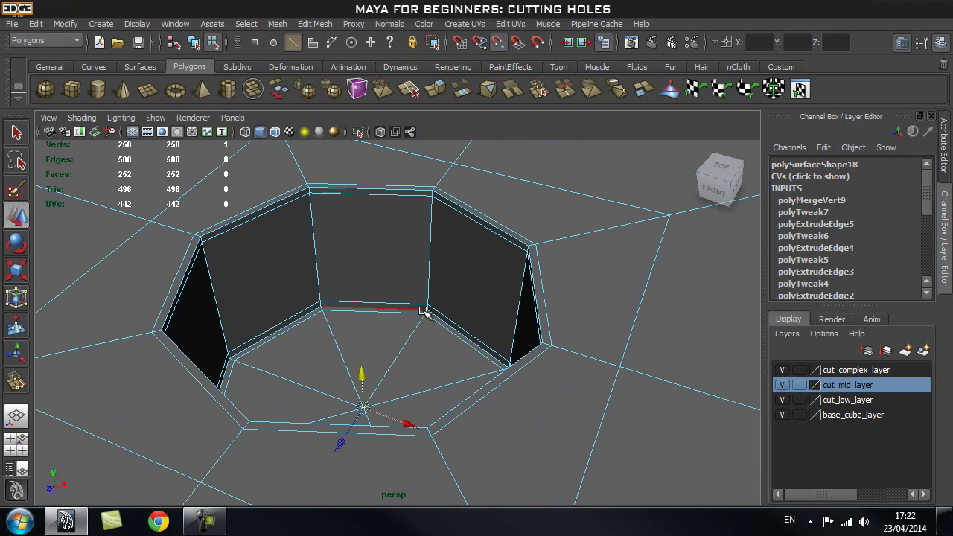
left_click_drag(425, 323, 349, 378, "alt")
right_click_drag(387, 370, 334, 374, "alt")
middle_click_drag(334, 374, 361, 364, "alt")
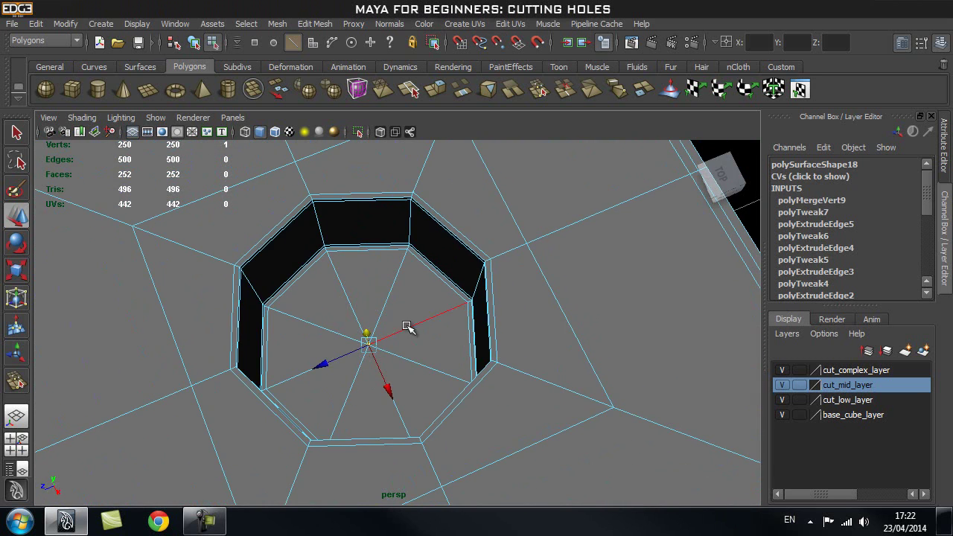
- Delete every other spoke edge across the hole's octagonal floor, so that four quads remain
key("q")
right_click_drag(389, 285, 381, 240)
left_click(389, 285)
left_click_drag(385, 315, 354, 324, "alt")
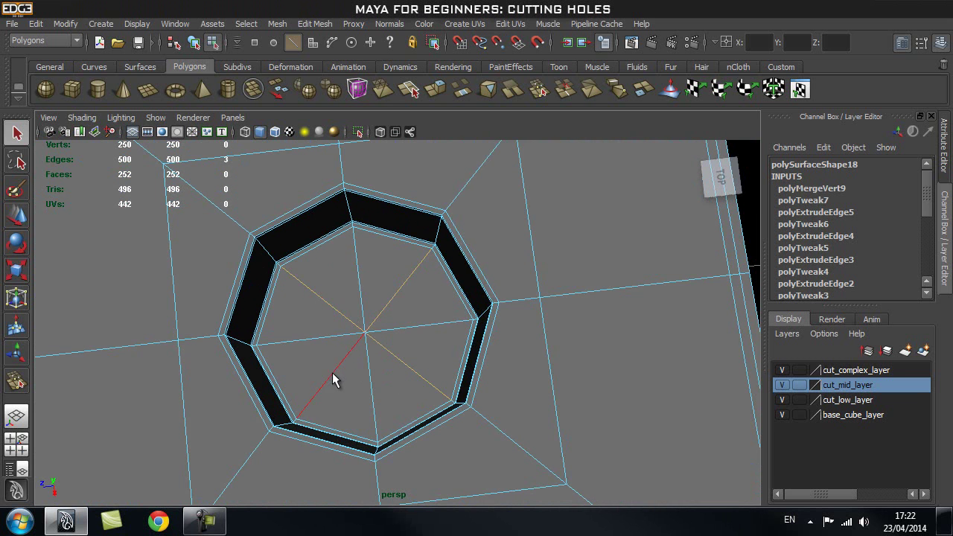
right_click_drag(376, 327, 320, 341, "shift")
mouse_move(379, 385)
left_mouse_down("alt")
mouse_move(440, 366)
mouse_move(377, 380)
mouse_move(323, 374)
mouse_move(368, 371)
left_mouse_up("alt")
scroll(323, 374, "down", 3)
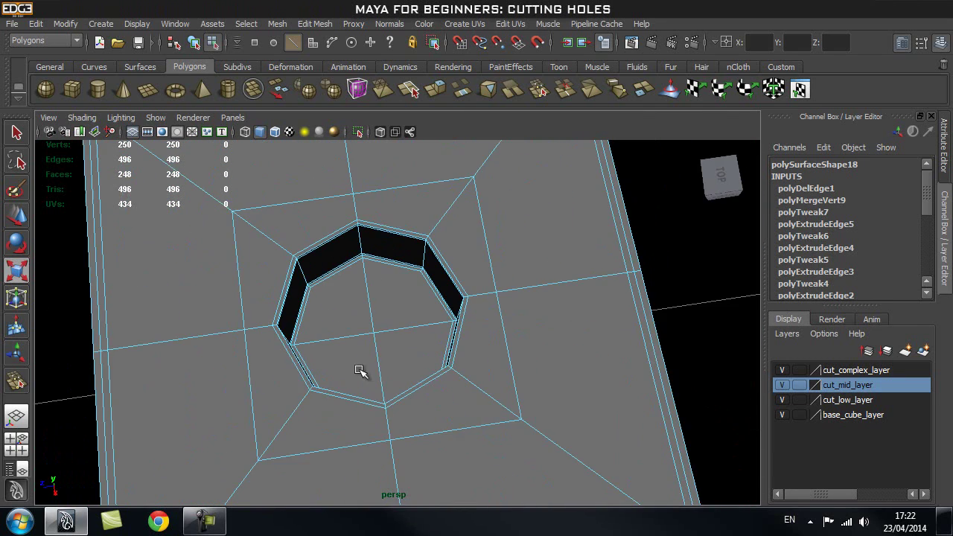
- Check the whole cube for faces with more than 4 sides using Cleanup set to select matching polygons, and close its options
scroll(330, 343, "up", 1)
right_click_drag(384, 328, 215, 336, "alt")
left_click_drag(216, 337, 357, 302, "alt")
key("q")
right_click_drag(368, 263, 451, 240)
left_click(453, 249)
left_click_drag(503, 313, 500, 271, "alt")
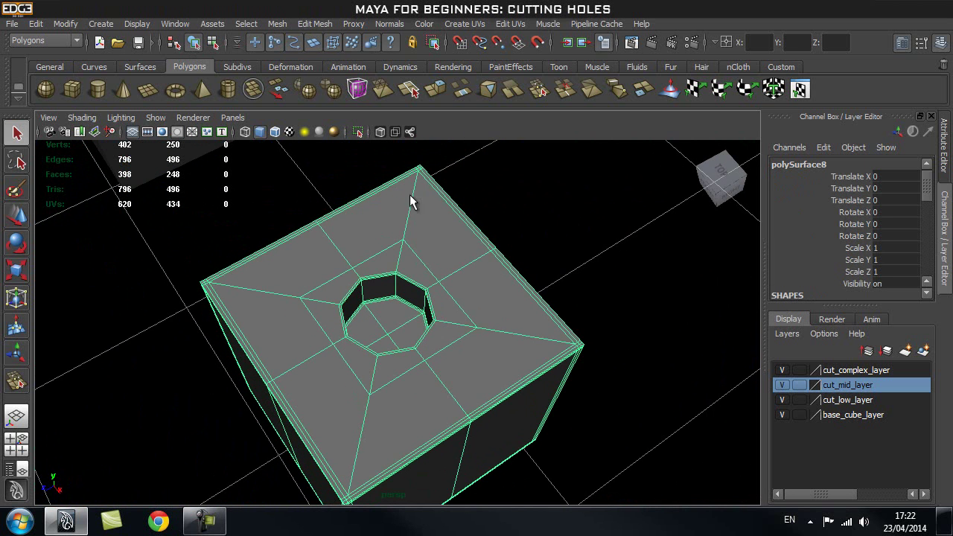
left_click(277, 23)
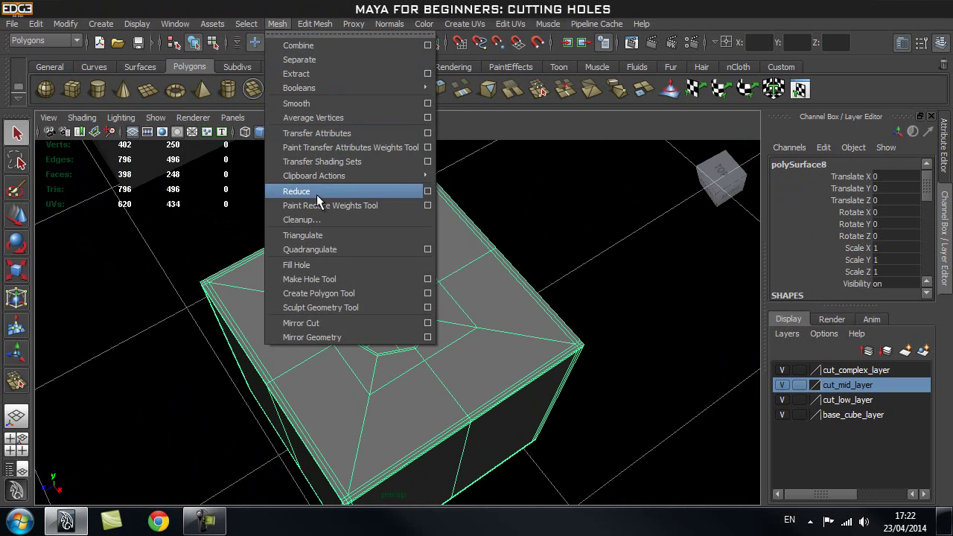
left_click(313, 219)
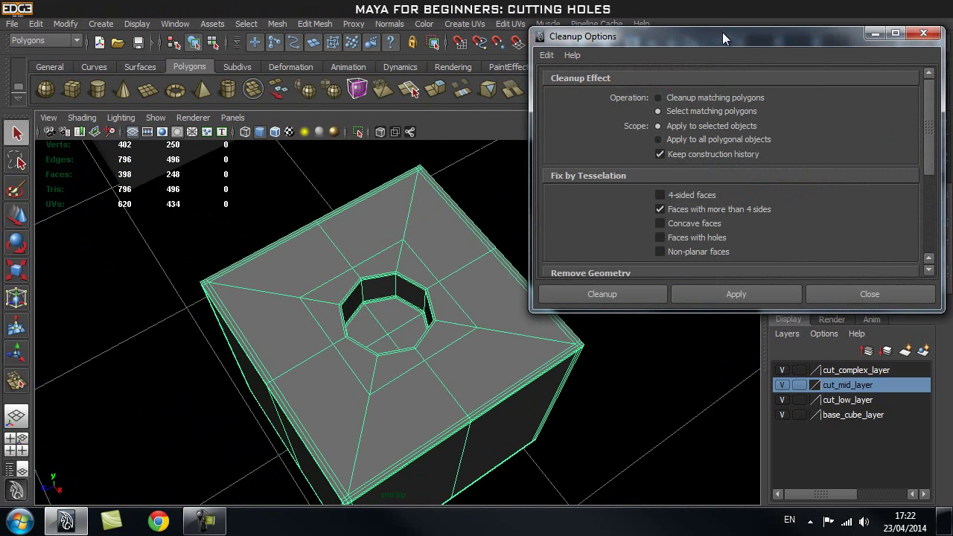
left_click_drag(723, 37, 643, 70)
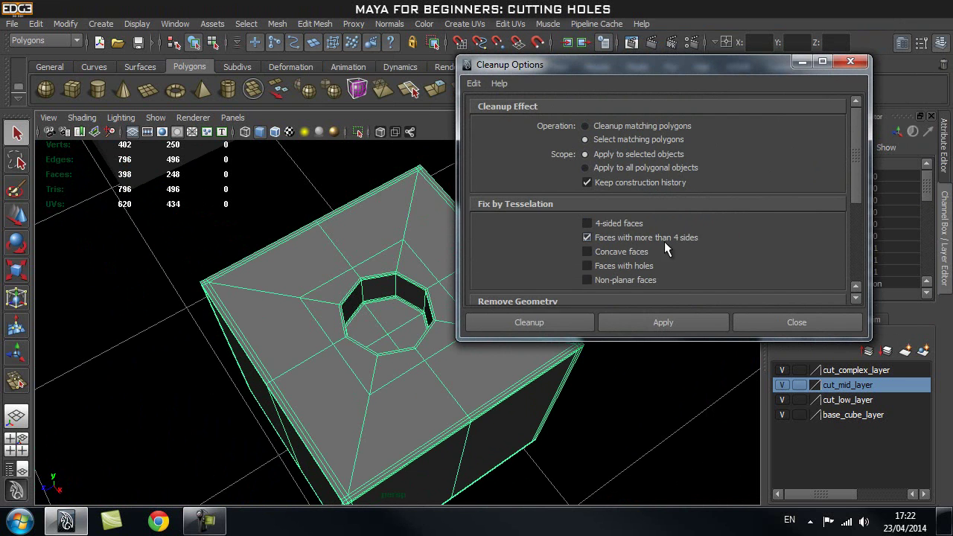
left_click_drag(608, 422, 381, 312, "alt")
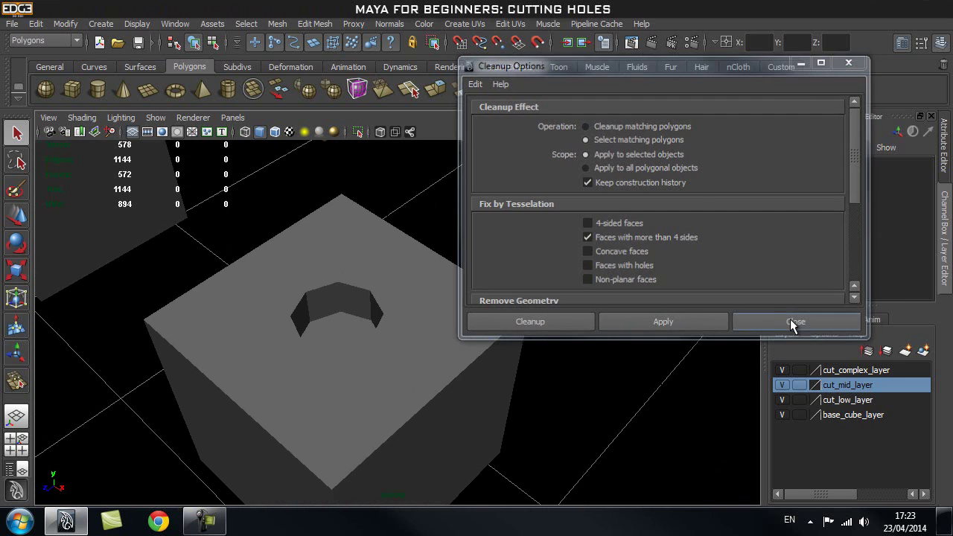
left_click(789, 321)
- Display the recessed cube with smooth mesh preview, deselect it, and inspect the rounded hole
right_click_drag(399, 262, 392, 296)
left_click(391, 295)
key("3")
left_click(532, 236)
left_click_drag(531, 236, 534, 283, "alt")
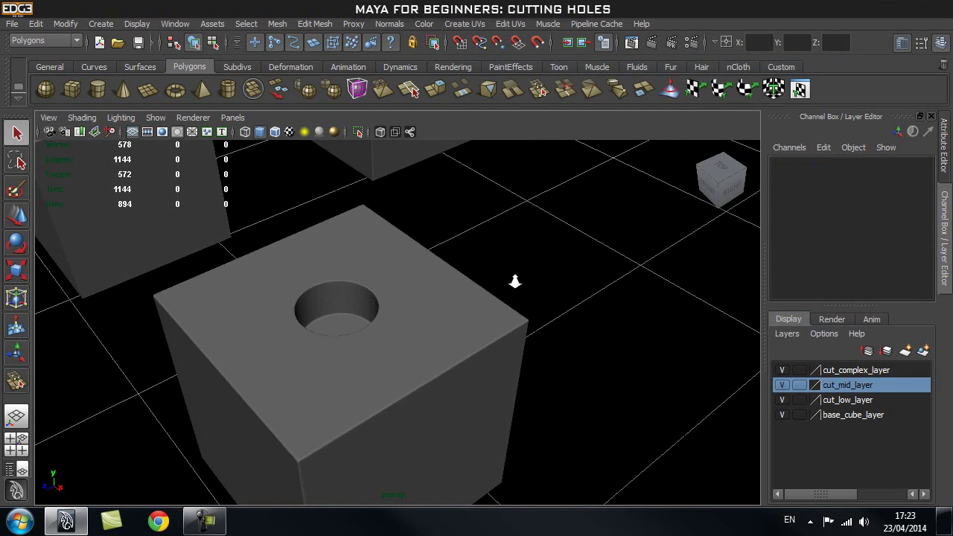
right_click_drag(533, 283, 372, 298, "alt")
middle_click_drag(372, 297, 402, 304, "alt")
right_click_drag(402, 304, 388, 279, "alt")
middle_click_drag(388, 279, 392, 296, "alt")
left_click_drag(393, 302, 430, 297, "alt")
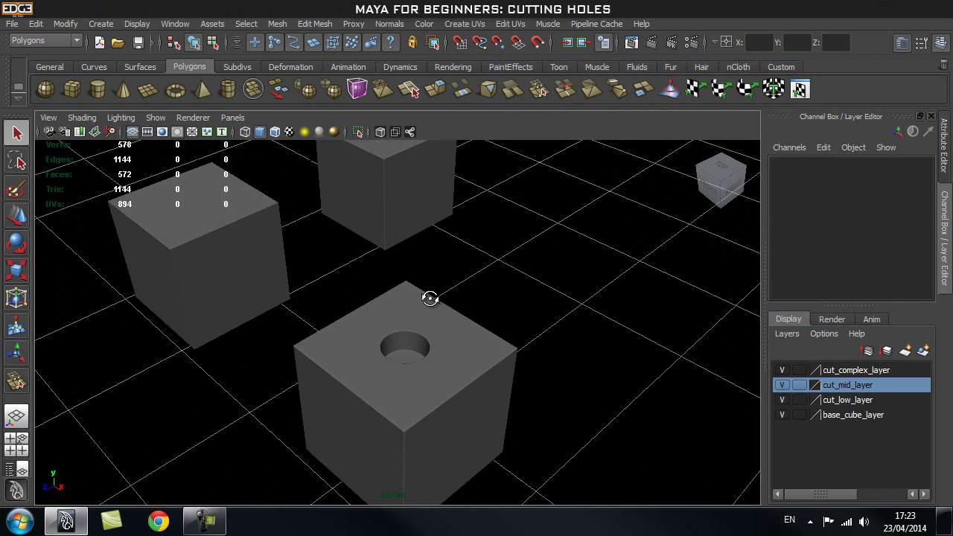